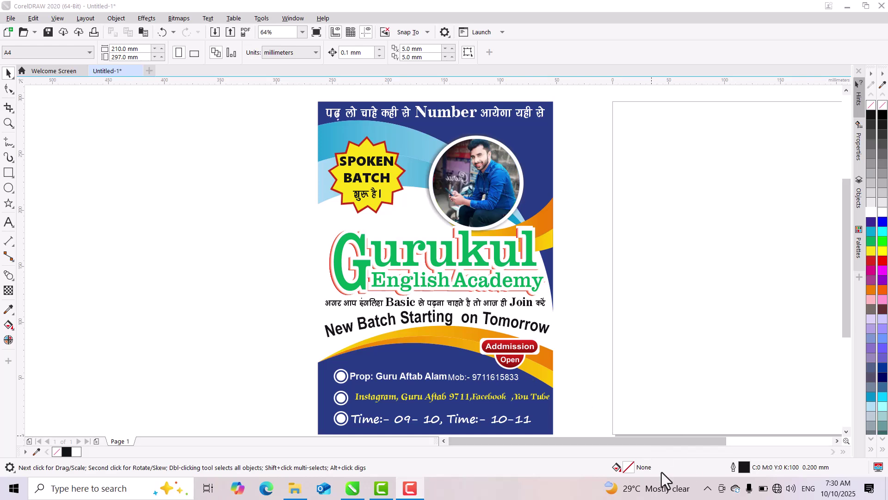
- Create a rectangle matching the A4 page frame and fill it white
{"action": "key", "text": "F4"}
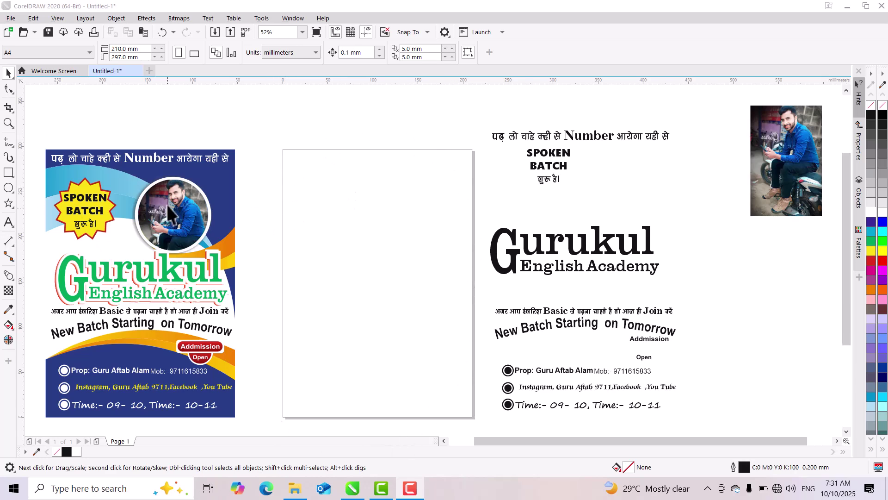
{"action": "left_click", "coordinate": [7, 174]}
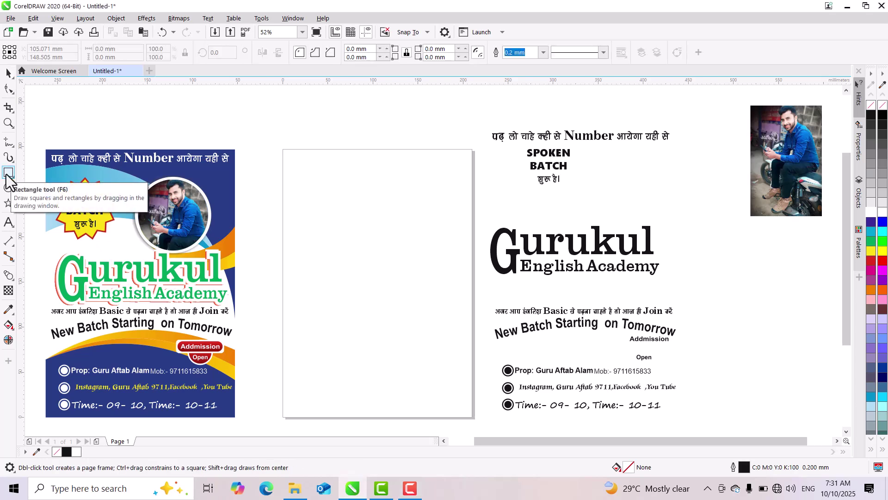
{"action": "double_click", "coordinate": [7, 174]}
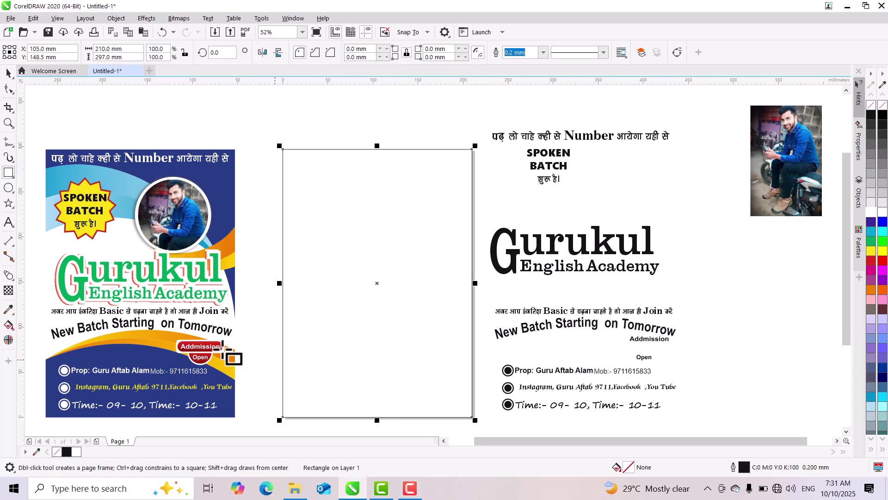
{"action": "left_click", "coordinate": [9, 73]}
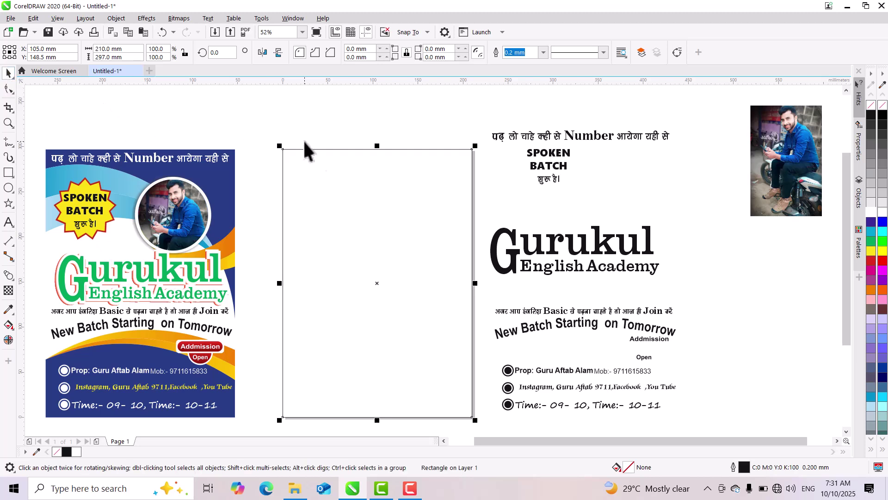
{"action": "left_click", "coordinate": [871, 211]}
- Shrink the white rectangle to a full-width strip about 26 mm high along the page's upper edge
{"action": "left_click_drag", "start_coordinate": [377, 423], "coordinate": [434, 180]}
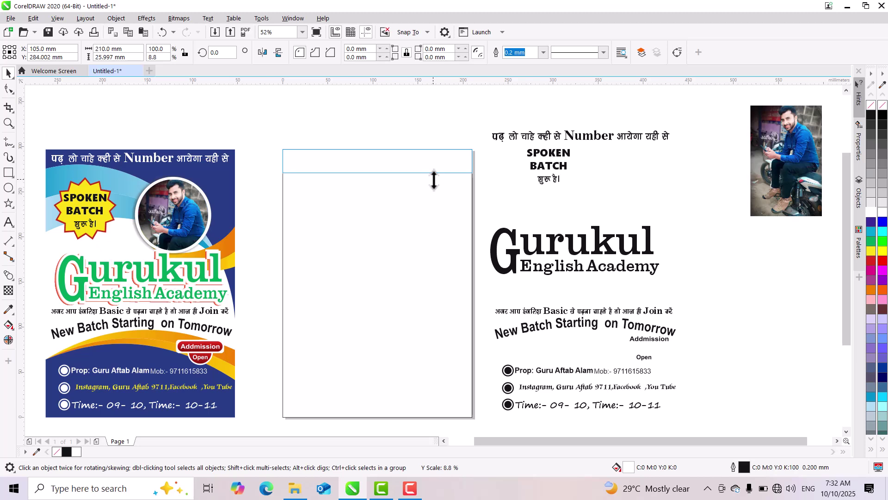
{"action": "left_click_drag", "start_coordinate": [434, 180], "coordinate": [434, 181]}
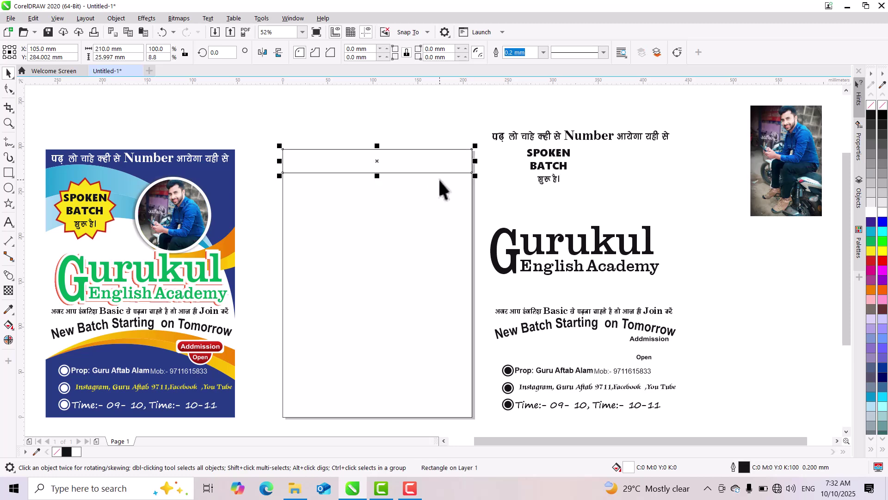
{"action": "scroll", "coordinate": [385, 147], "scroll_direction": "up", "scroll_amount": 2}
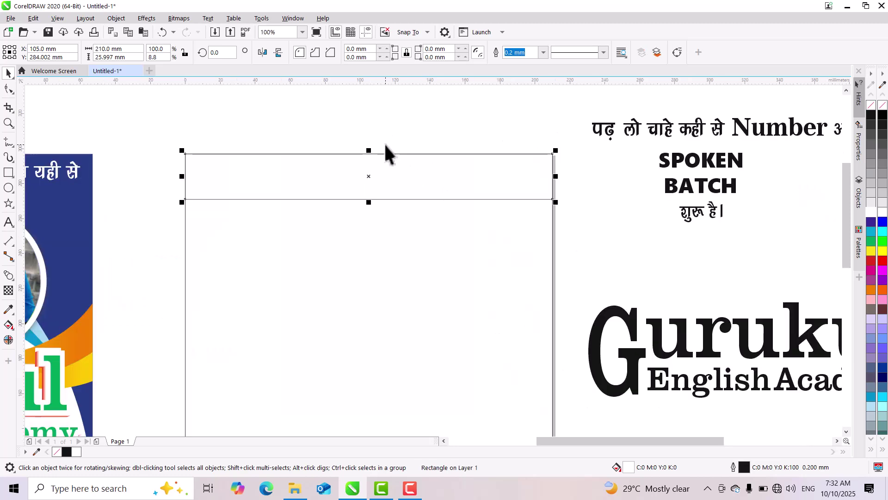
- Convert the strip to curves and lower its bottom-right node along the page edge to slightly below mid-page
{"action": "key", "text": "ctrl+q"}
{"action": "left_click", "coordinate": [8, 89]}
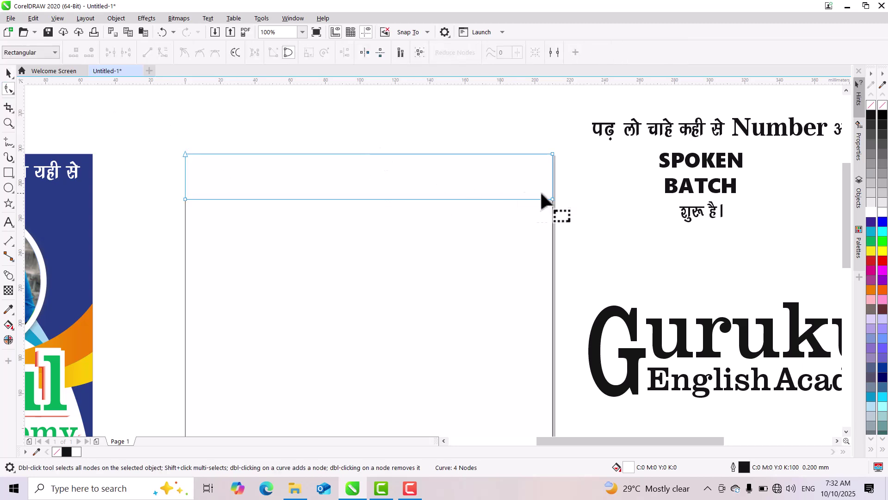
{"action": "left_click_drag", "start_coordinate": [558, 208], "coordinate": [537, 217]}
{"action": "scroll", "coordinate": [536, 204], "scroll_direction": "down", "scroll_amount": 2}
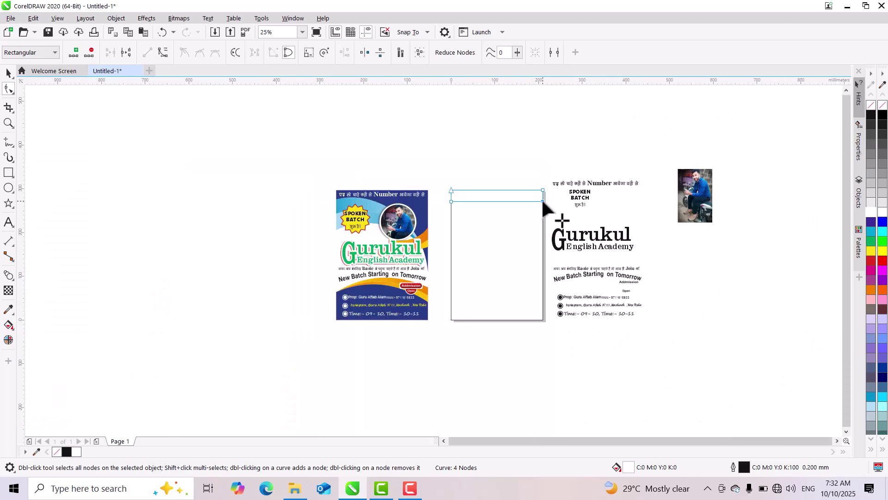
{"action": "left_click_drag", "start_coordinate": [542, 201], "coordinate": [542, 264]}
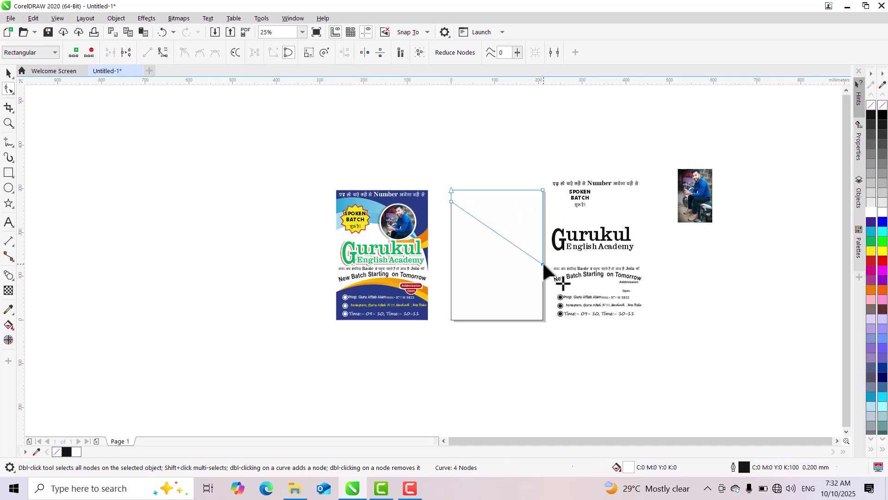
{"action": "scroll", "coordinate": [543, 252], "scroll_direction": "up", "scroll_amount": 2}
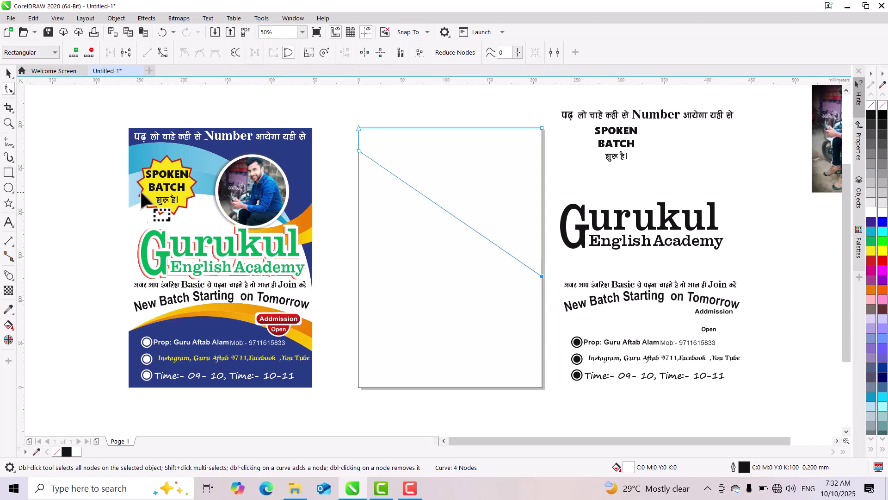
- Convert the shape's segments to curves and bend its slanted lower edge upward into a broad arch
{"action": "left_click_drag", "start_coordinate": [343, 117], "coordinate": [566, 295]}
{"action": "left_click_drag", "start_coordinate": [332, 109], "coordinate": [553, 291]}
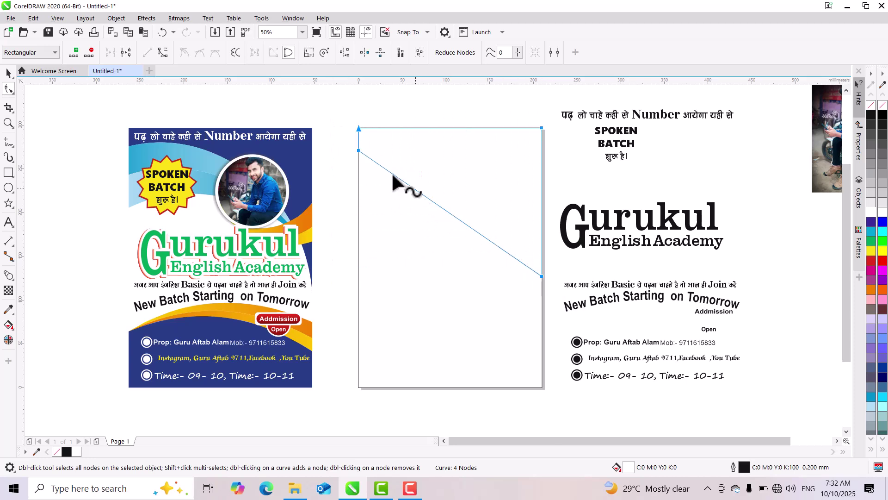
{"action": "left_click", "coordinate": [165, 54]}
{"action": "left_click_drag", "start_coordinate": [341, 137], "coordinate": [376, 172]}
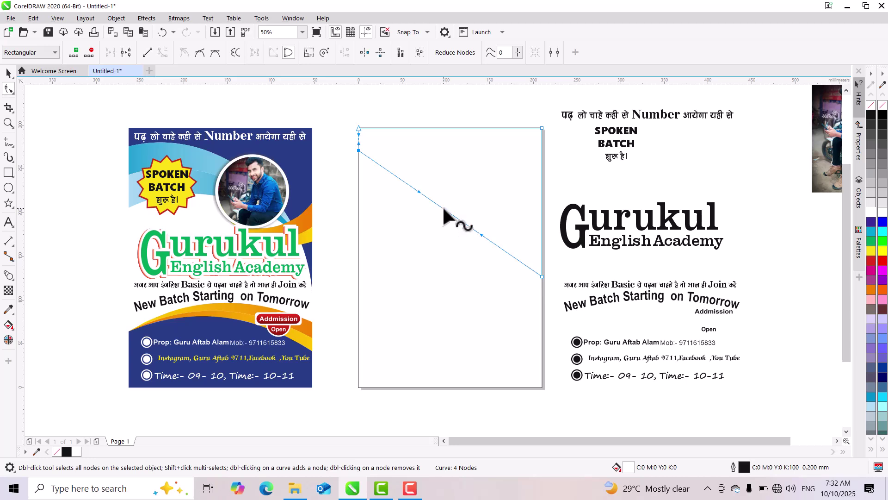
{"action": "left_click_drag", "start_coordinate": [452, 210], "coordinate": [489, 162]}
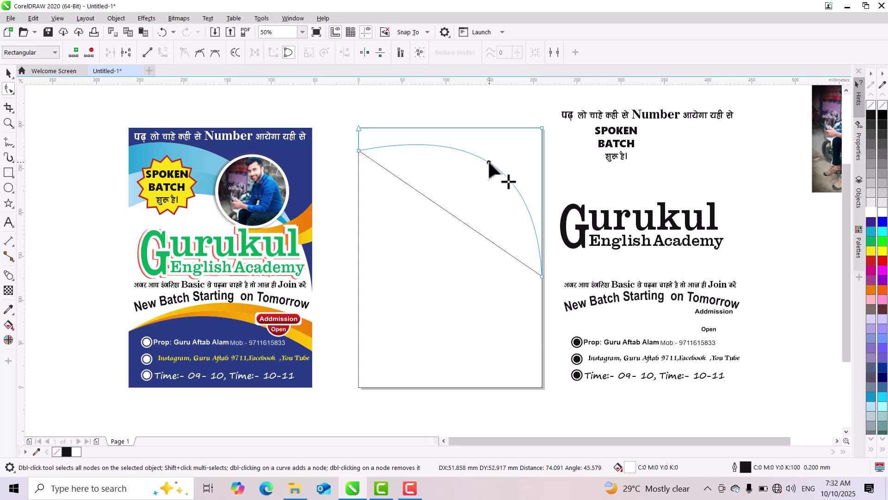
{"action": "mouse_move", "coordinate": [489, 162]}
{"action": "left_mouse_down"}
{"action": "mouse_move", "coordinate": [448, 158]}
{"action": "mouse_move", "coordinate": [481, 161]}
{"action": "left_mouse_up"}
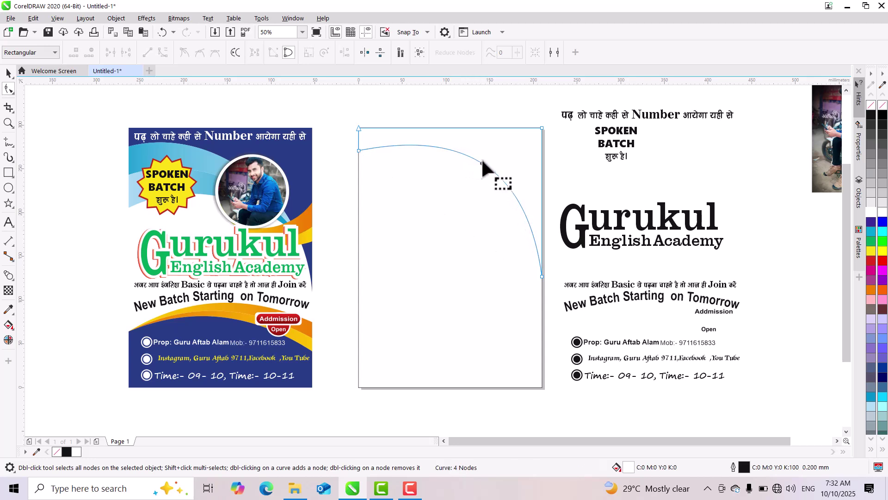
- Fill the arched header shape with the blue palette colour C100 M100 Y0 K0 and deselect it
{"action": "left_click", "coordinate": [8, 75]}
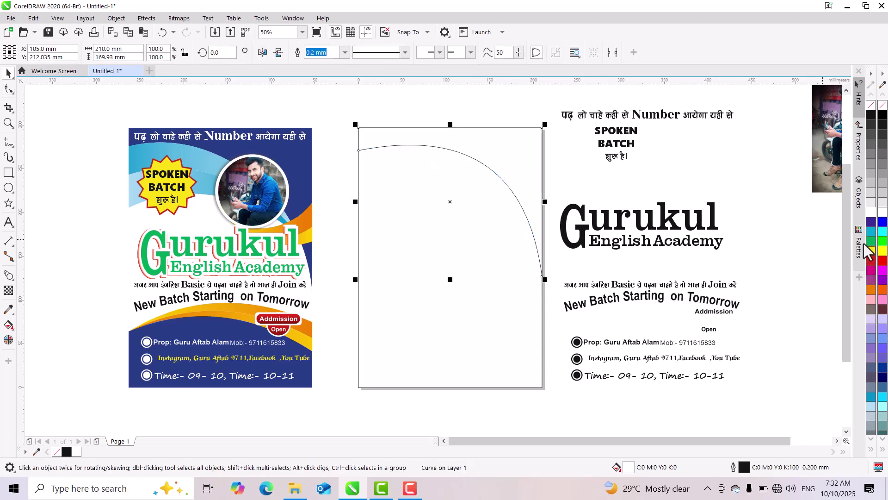
{"action": "left_click", "coordinate": [872, 221]}
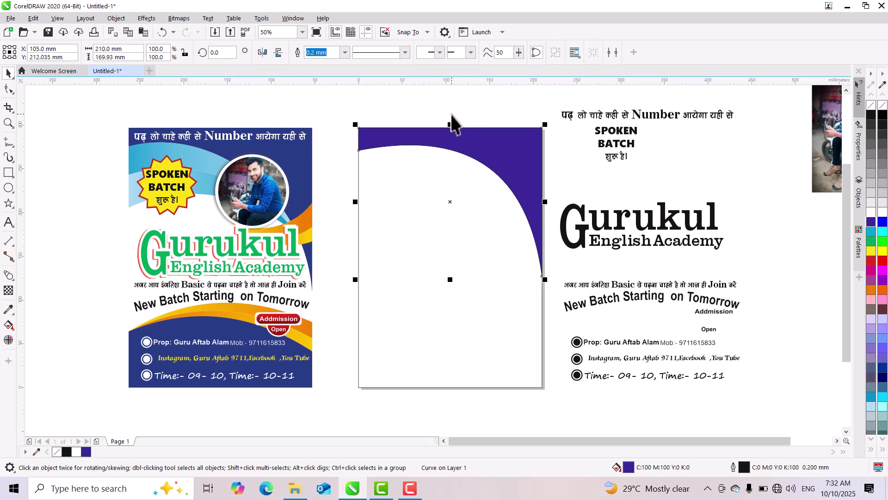
{"action": "left_click", "coordinate": [335, 164]}
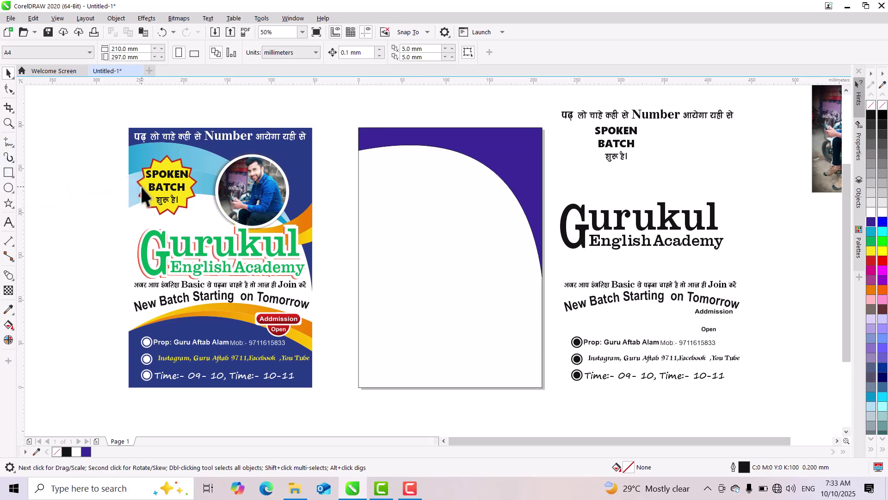
- Draw a rectangle about 174 × 44 mm from the page's left edge beneath the blue header, ending at its curve
{"action": "left_click", "coordinate": [8, 172]}
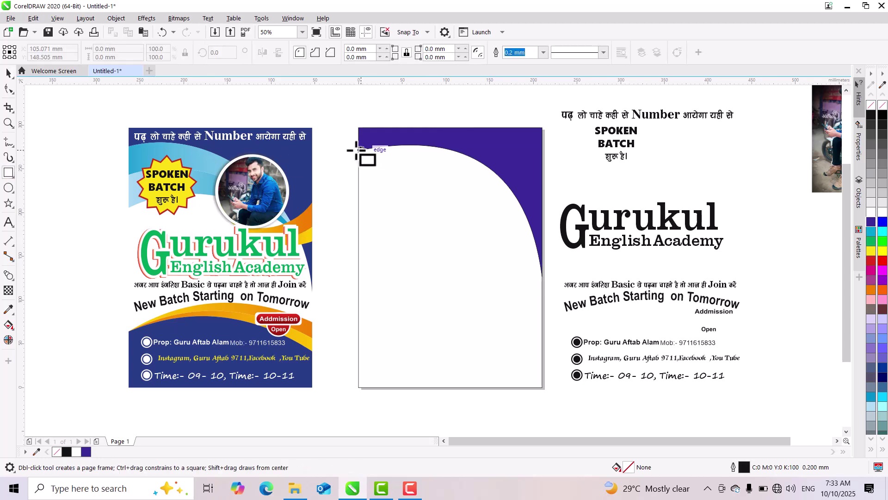
{"action": "left_click_drag", "start_coordinate": [357, 149], "coordinate": [522, 205]}
{"action": "left_click", "coordinate": [6, 74]}
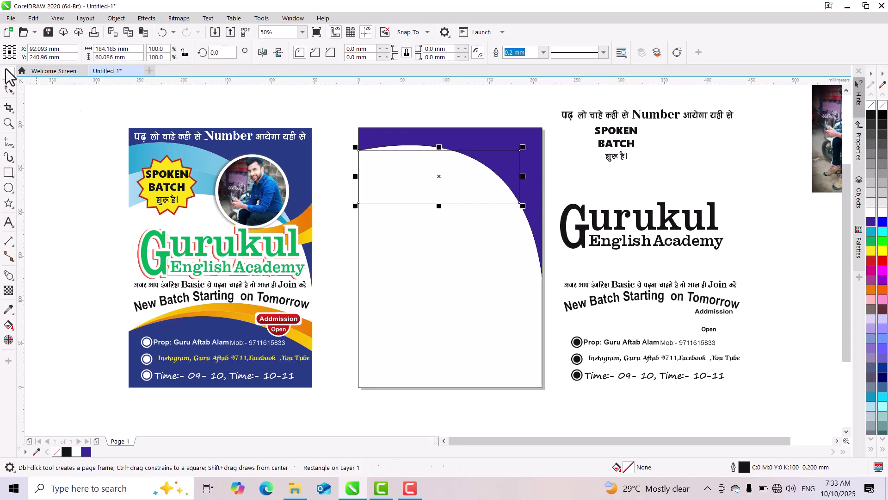
{"action": "scroll", "coordinate": [464, 129], "scroll_direction": "up", "scroll_amount": 1}
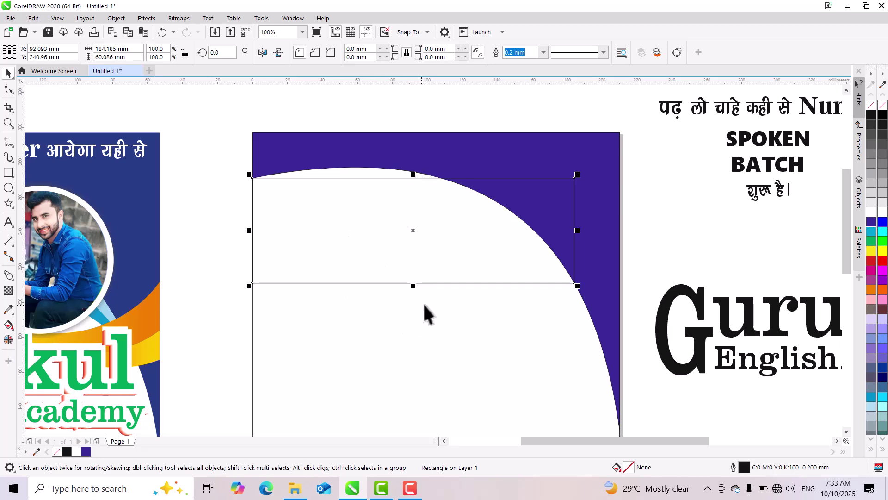
{"action": "left_click_drag", "start_coordinate": [414, 174], "coordinate": [416, 201]}
{"action": "left_click_drag", "start_coordinate": [416, 265], "coordinate": [414, 238]}
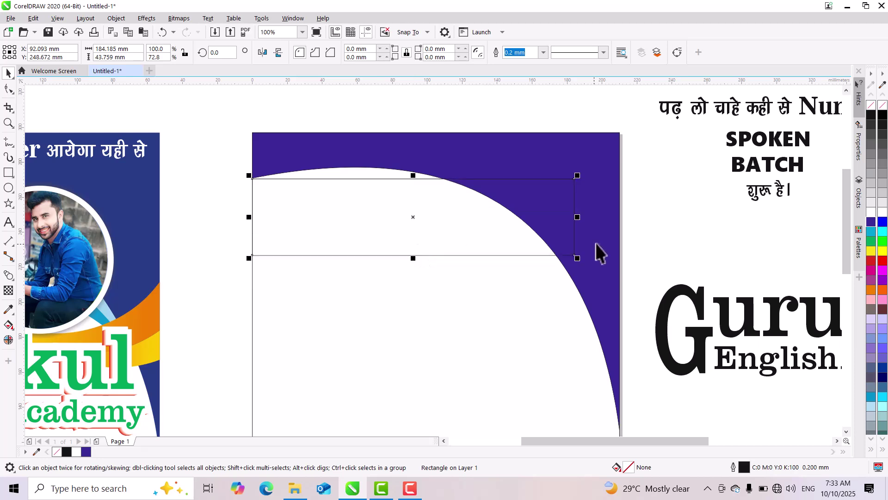
{"action": "left_click_drag", "start_coordinate": [577, 218], "coordinate": [560, 230]}
{"action": "left_click_drag", "start_coordinate": [560, 229], "coordinate": [560, 229]}
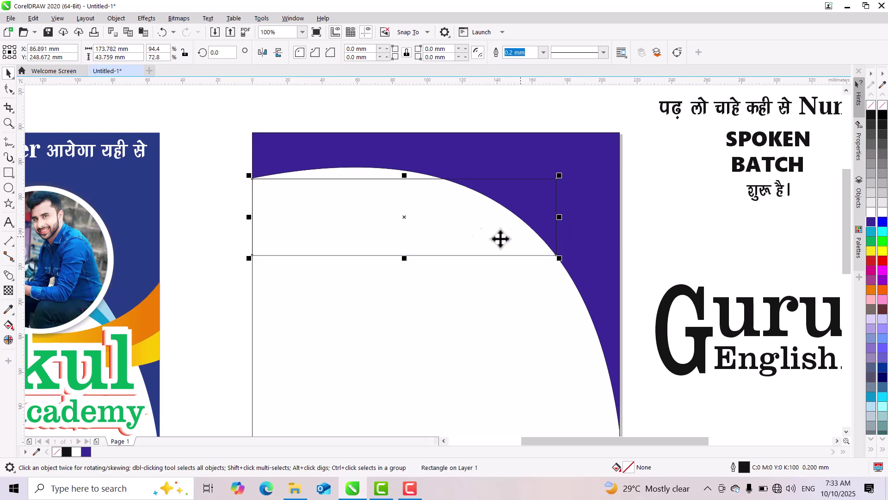
- Convert the new rectangle to curves and delete its top-right node
{"action": "key", "text": "ctrl+q"}
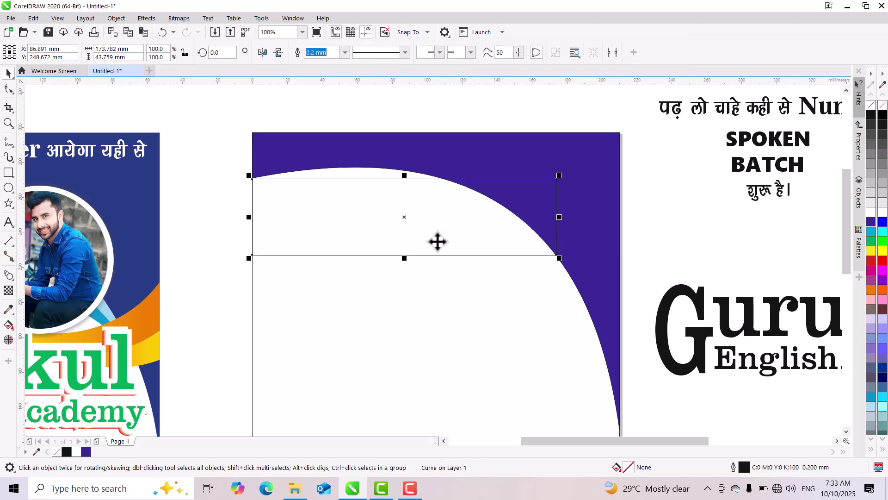
{"action": "left_click", "coordinate": [9, 89]}
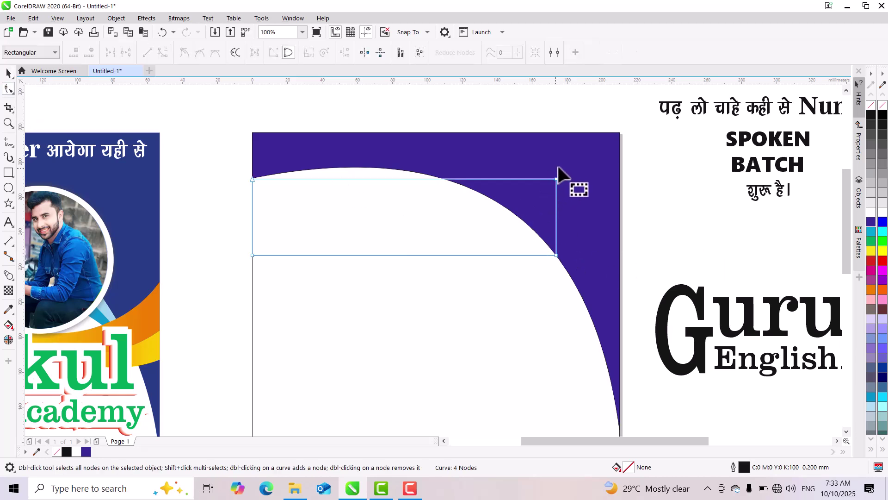
{"action": "left_click_drag", "start_coordinate": [569, 162], "coordinate": [529, 195]}
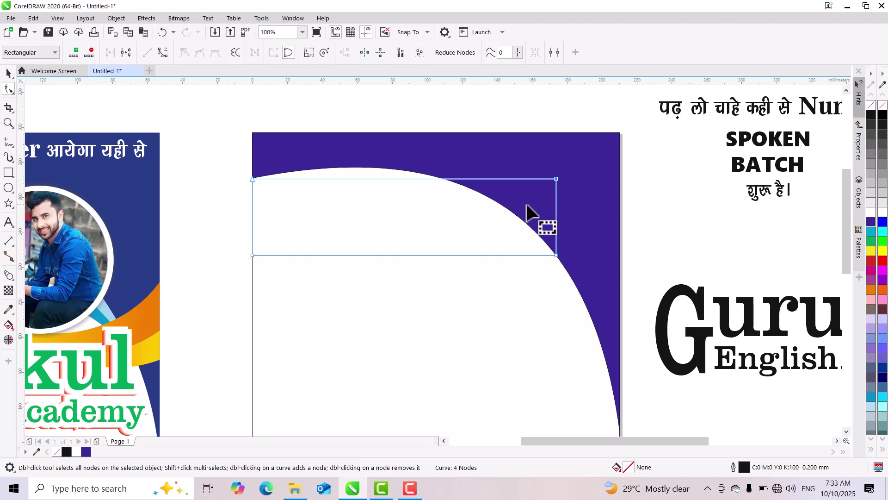
{"action": "key", "text": "Delete"}
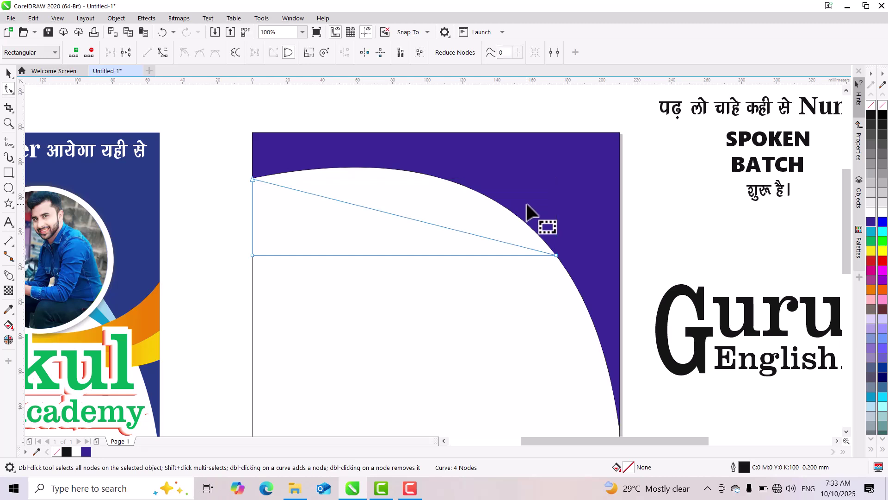
- Convert the triangle's segments to curves and bend its upper edge to follow the blue header's arch
{"action": "left_click_drag", "start_coordinate": [221, 168], "coordinate": [595, 307]}
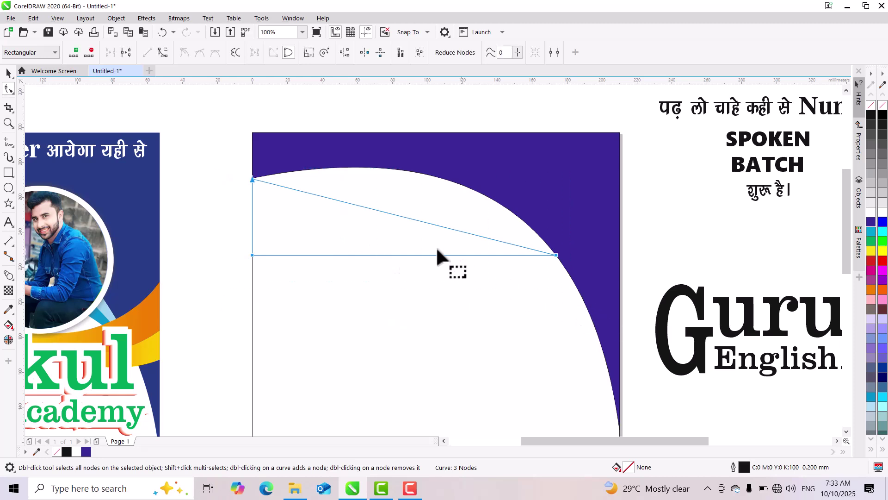
{"action": "left_click", "coordinate": [164, 55]}
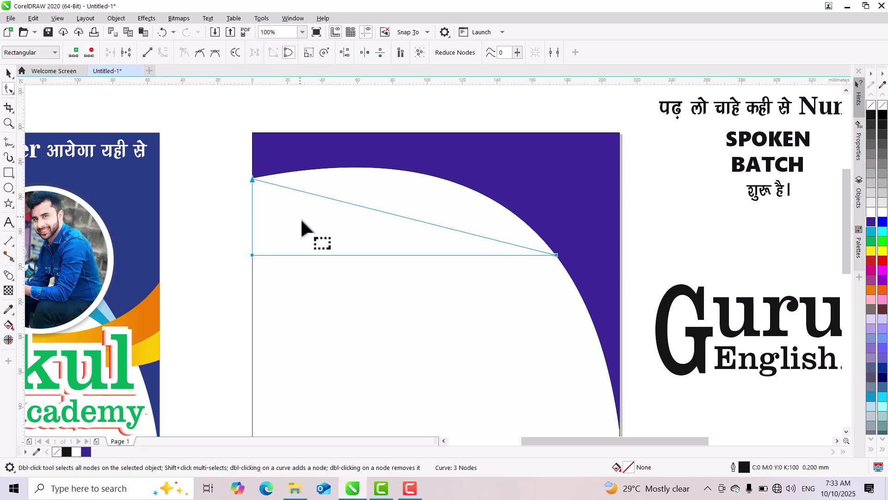
{"action": "left_click_drag", "start_coordinate": [234, 153], "coordinate": [331, 239]}
{"action": "left_click", "coordinate": [395, 209]}
{"action": "left_click_drag", "start_coordinate": [234, 168], "coordinate": [447, 138]}
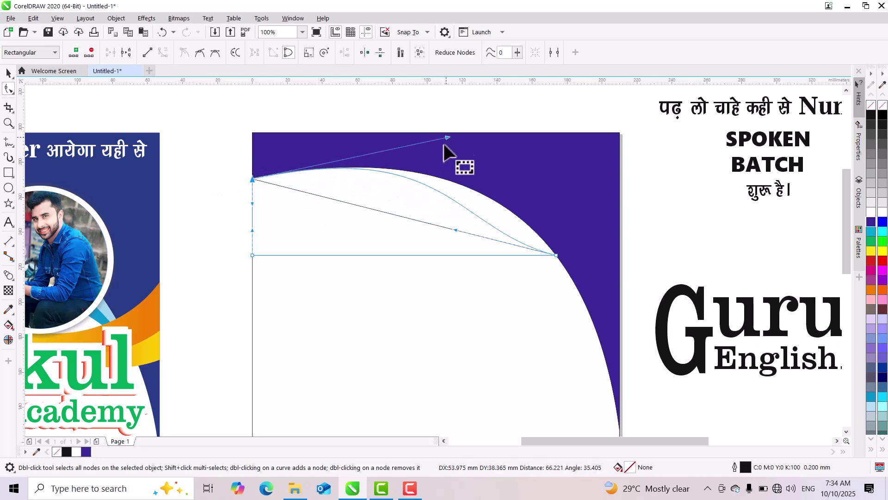
{"action": "left_click_drag", "start_coordinate": [457, 228], "coordinate": [511, 203]}
{"action": "left_click_drag", "start_coordinate": [448, 136], "coordinate": [440, 142]}
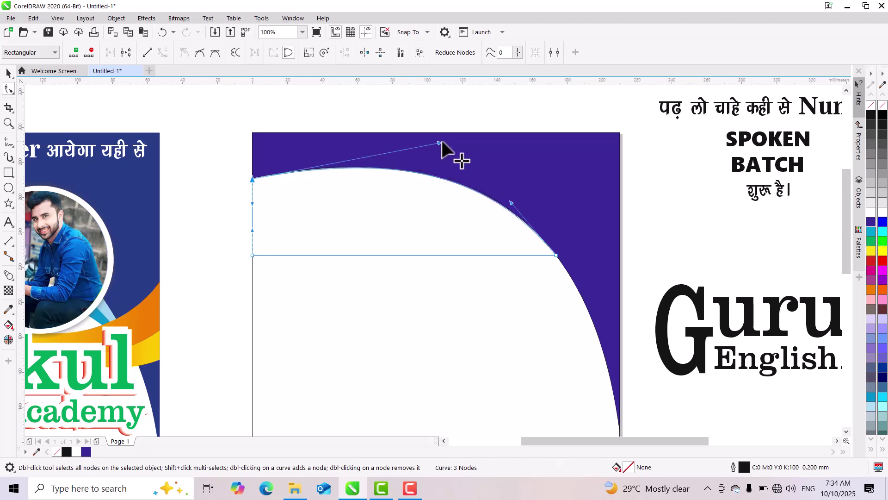
- Arch the shape's lower edge upward and move its right-hand node further down along the blue header's curve
{"action": "left_click_drag", "start_coordinate": [221, 221], "coordinate": [361, 271]}
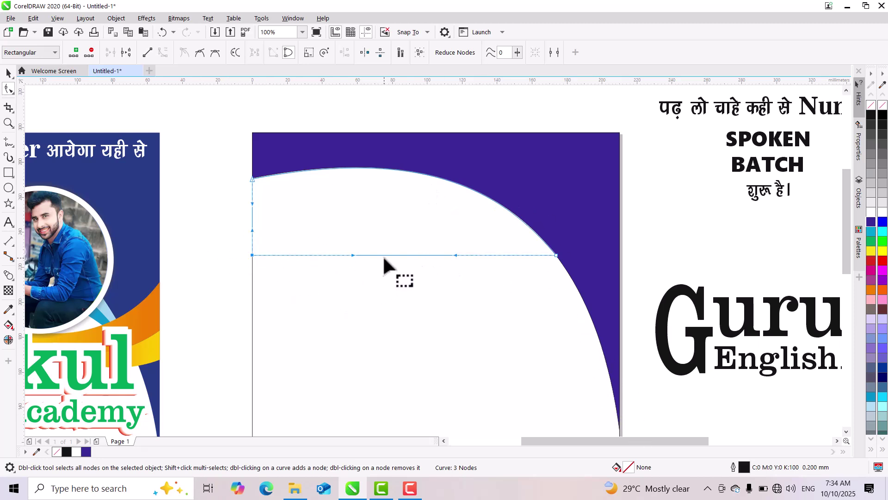
{"action": "left_click_drag", "start_coordinate": [382, 251], "coordinate": [377, 201]}
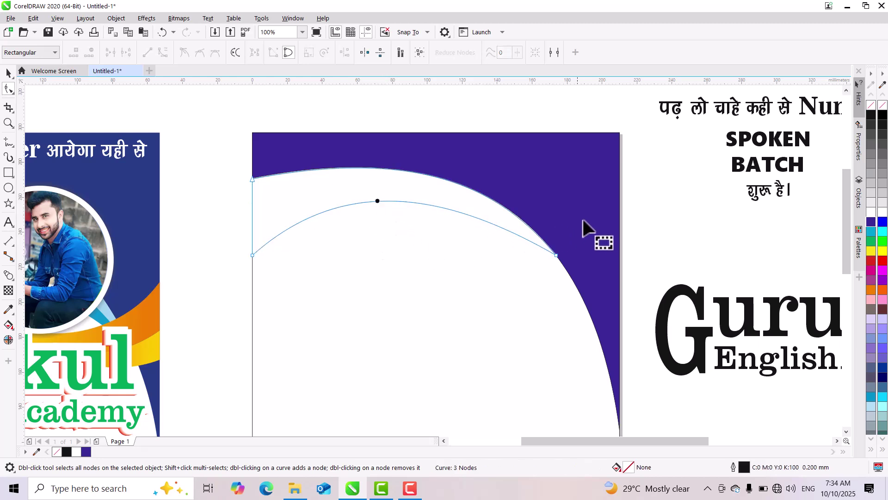
{"action": "scroll", "coordinate": [438, 249], "scroll_direction": "down", "scroll_amount": 2}
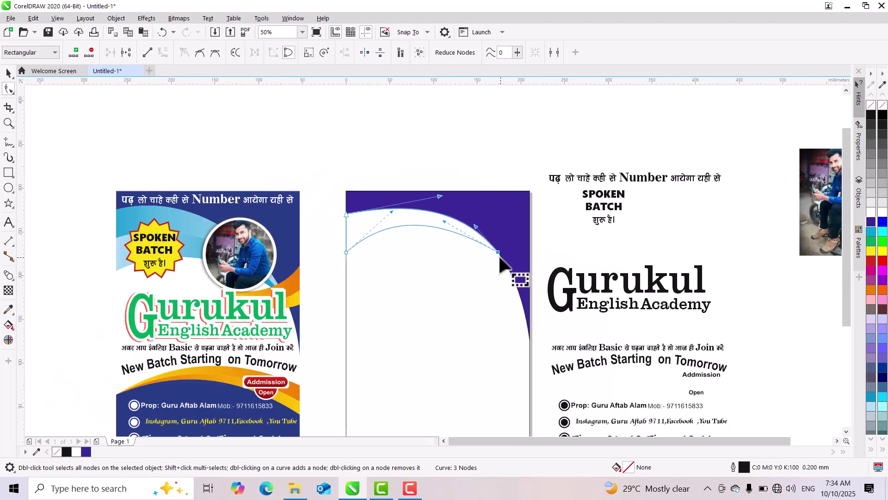
{"action": "left_click_drag", "start_coordinate": [498, 251], "coordinate": [510, 271]}
{"action": "scroll", "coordinate": [466, 190], "scroll_direction": "up", "scroll_amount": 2}
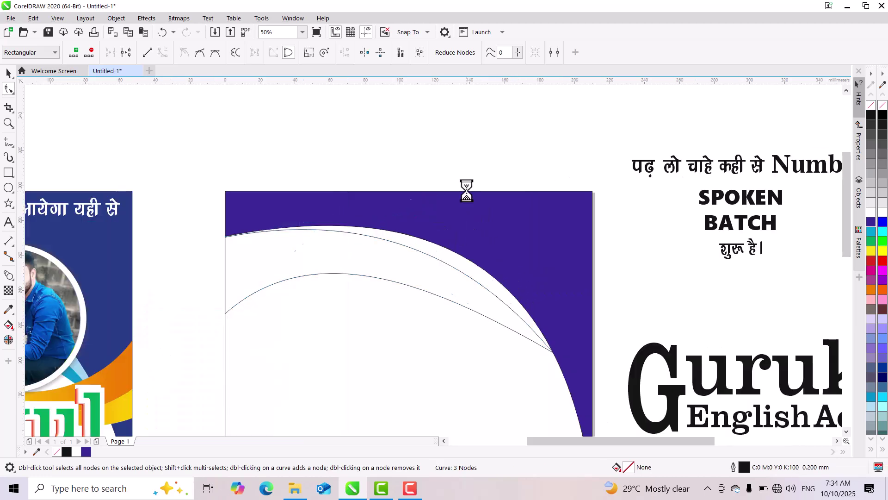
- Bend the wave shape's upper edge slightly over the blue header's curve and arch its lower edge higher on the right
{"action": "left_click_drag", "start_coordinate": [505, 299], "coordinate": [483, 245]}
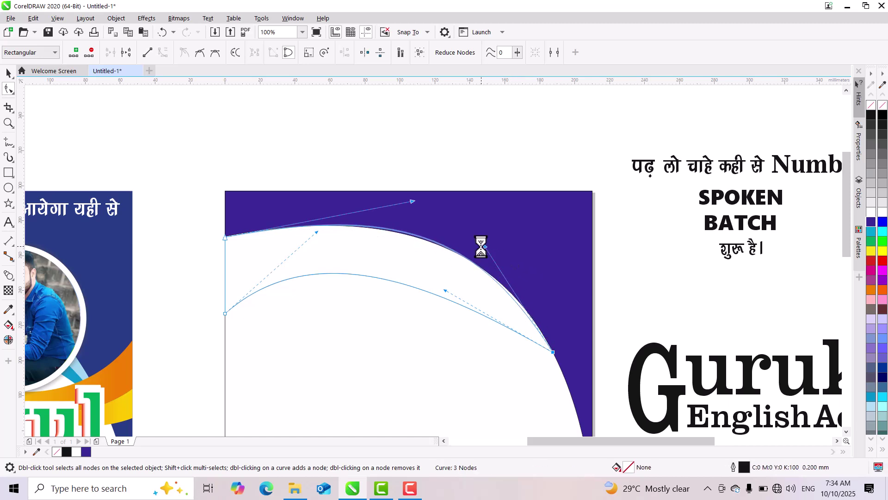
{"action": "left_click_drag", "start_coordinate": [445, 288], "coordinate": [499, 241]}
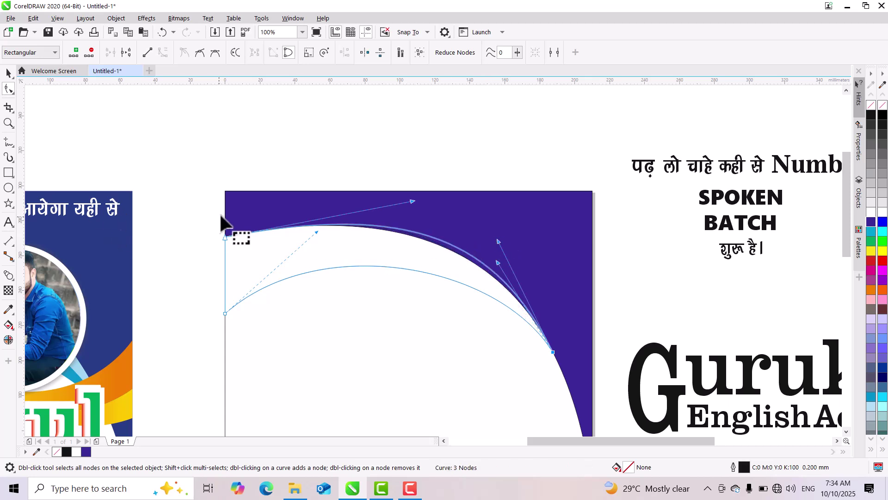
{"action": "left_click", "coordinate": [8, 74]}
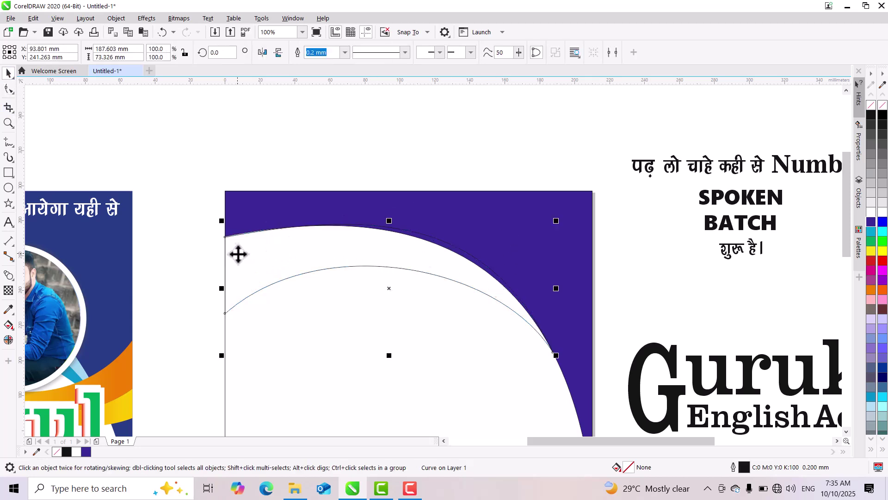
- Move the wave shape's upper-left node slightly up into the blue header to close the gap between them
{"action": "scroll", "coordinate": [229, 223], "scroll_direction": "up", "scroll_amount": 3}
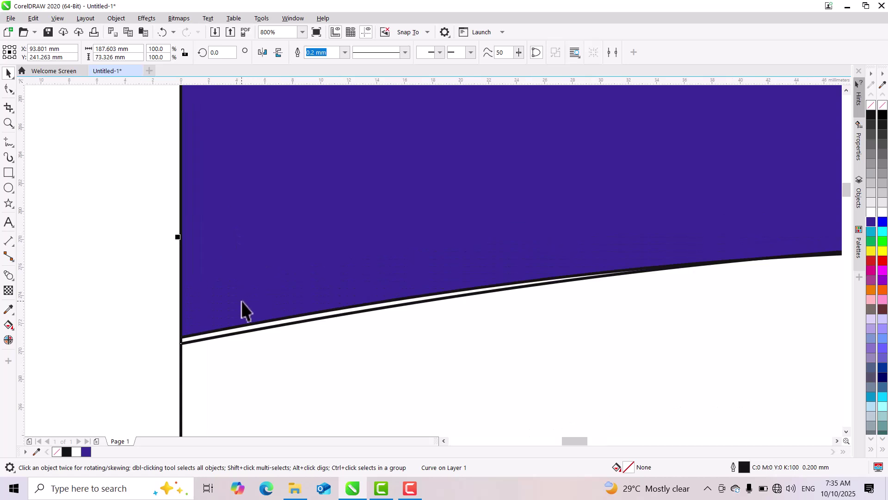
{"action": "left_click", "coordinate": [9, 89]}
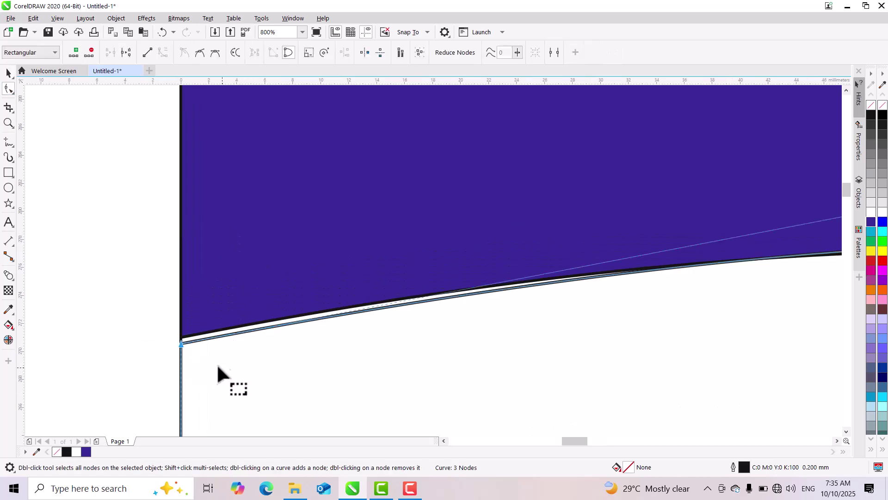
{"action": "mouse_move", "coordinate": [179, 342]}
{"action": "left_mouse_down"}
{"action": "mouse_move", "coordinate": [168, 343]}
{"action": "mouse_move", "coordinate": [181, 332]}
{"action": "left_mouse_up"}
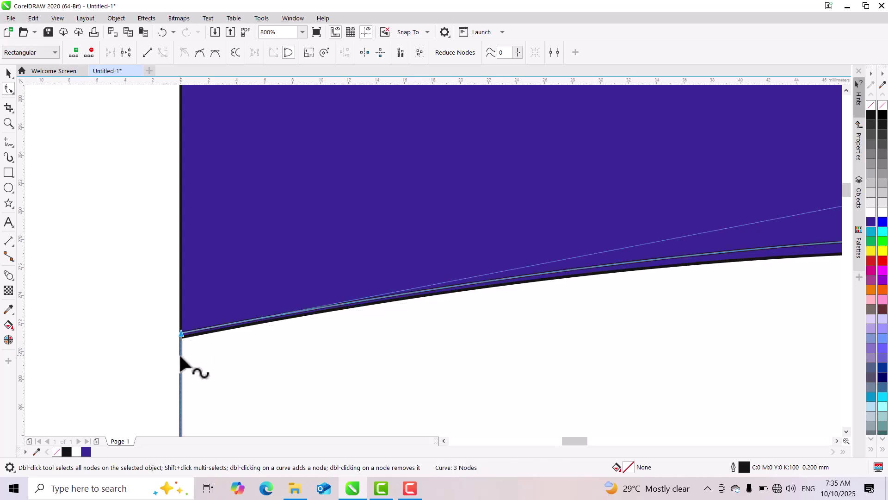
{"action": "scroll", "coordinate": [179, 353], "scroll_direction": "down", "scroll_amount": 3}
{"action": "scroll", "coordinate": [279, 241], "scroll_direction": "down", "scroll_amount": 1}
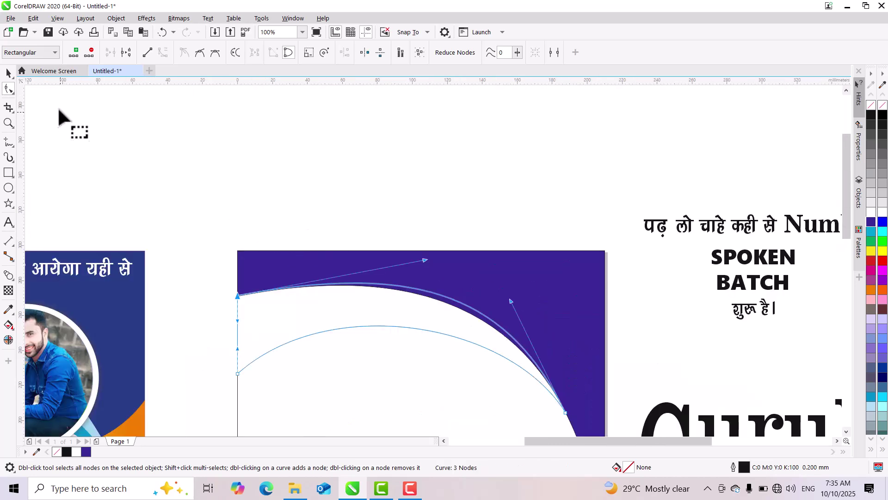
- Stack the blue header in front of the wave shape and select the wave shape
{"action": "double_click", "coordinate": [9, 87]}
{"action": "key", "text": "space"}
{"action": "mouse_move", "coordinate": [581, 269]}
{"action": "left_mouse_down"}
{"action": "mouse_move", "coordinate": [587, 276]}
{"action": "mouse_move", "coordinate": [577, 275]}
{"action": "left_mouse_up"}
{"action": "key", "text": "ctrl+z"}
{"action": "left_click", "coordinate": [326, 318]}
{"action": "scroll", "coordinate": [382, 315], "scroll_direction": "down", "scroll_amount": 1}
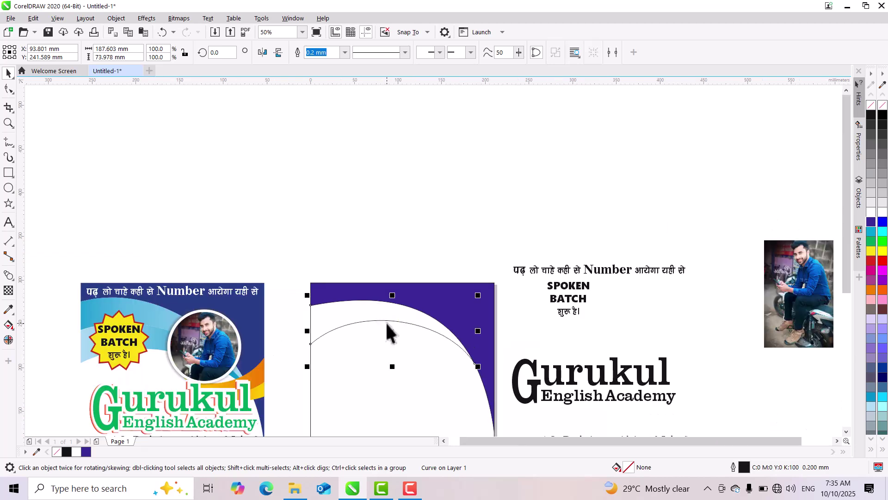
{"action": "scroll", "coordinate": [420, 384], "scroll_direction": "up", "scroll_amount": 1}
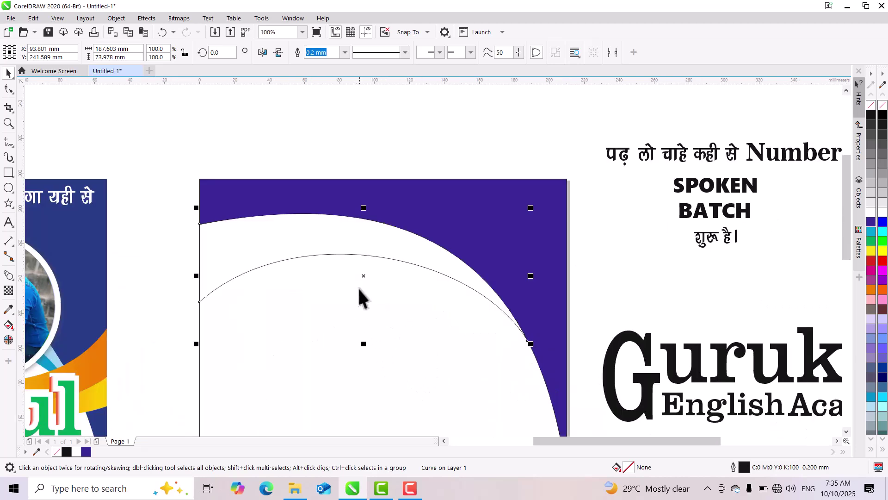
{"action": "left_click_drag", "start_coordinate": [353, 239], "coordinate": [357, 318]}
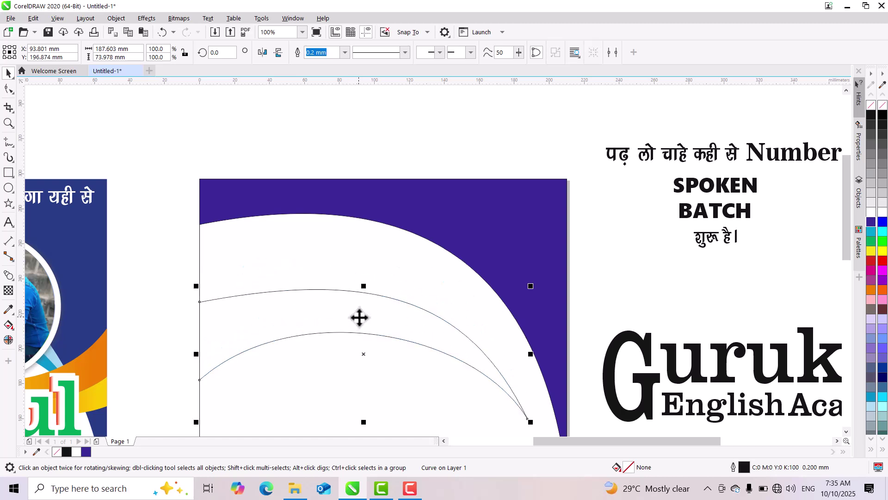
{"action": "key", "text": "ctrl+z"}
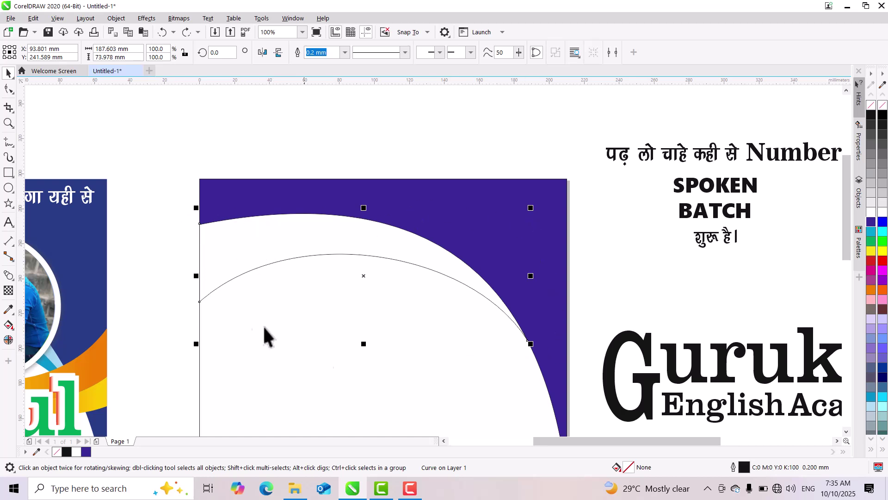
- Rotate a copy of the wave shape about 14.9° counterclockwise around its right-hand tip
{"action": "scroll", "coordinate": [306, 249], "scroll_direction": "down", "scroll_amount": 1}
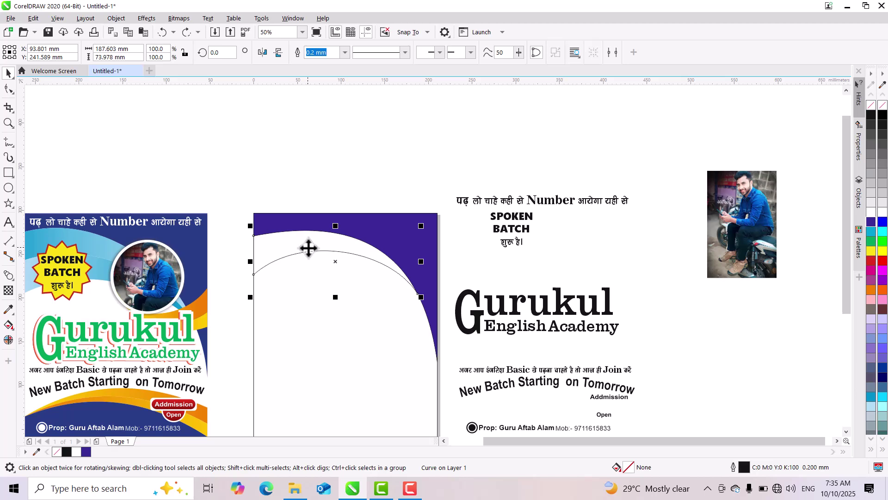
{"action": "scroll", "coordinate": [300, 249], "scroll_direction": "down", "scroll_amount": 1}
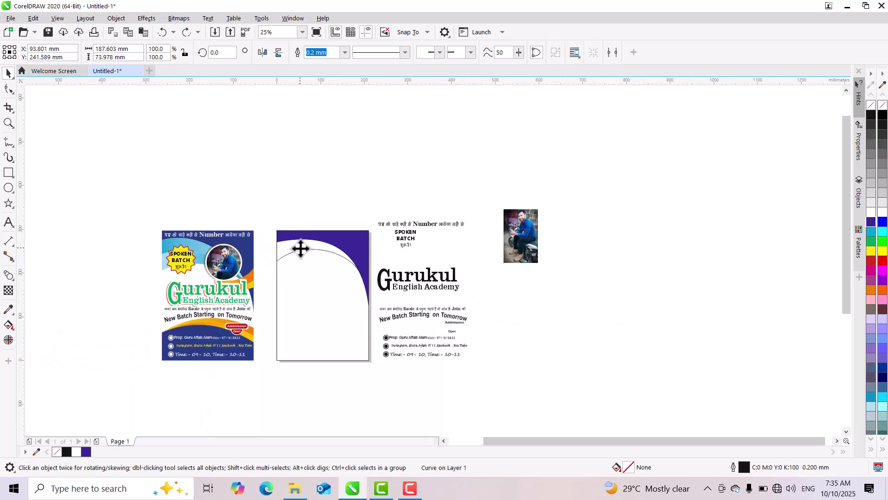
{"action": "scroll", "coordinate": [300, 248], "scroll_direction": "up", "scroll_amount": 1}
{"action": "left_click", "coordinate": [301, 248]}
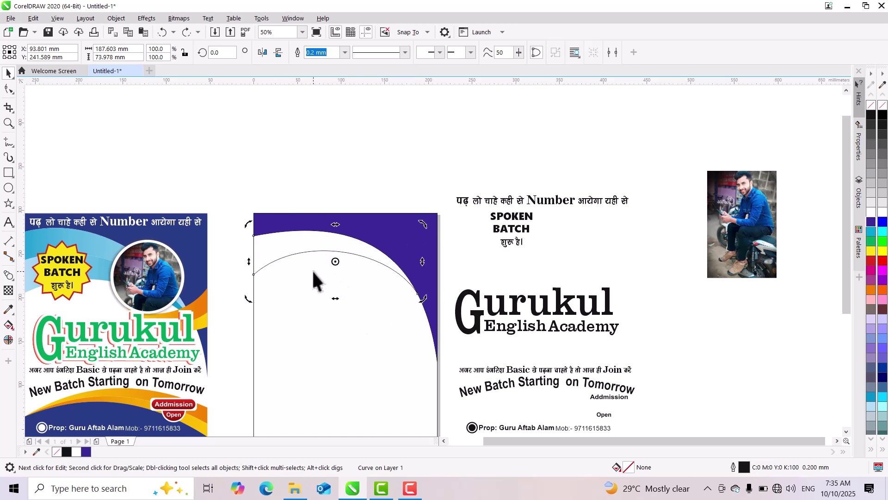
{"action": "scroll", "coordinate": [349, 262], "scroll_direction": "up", "scroll_amount": 2}
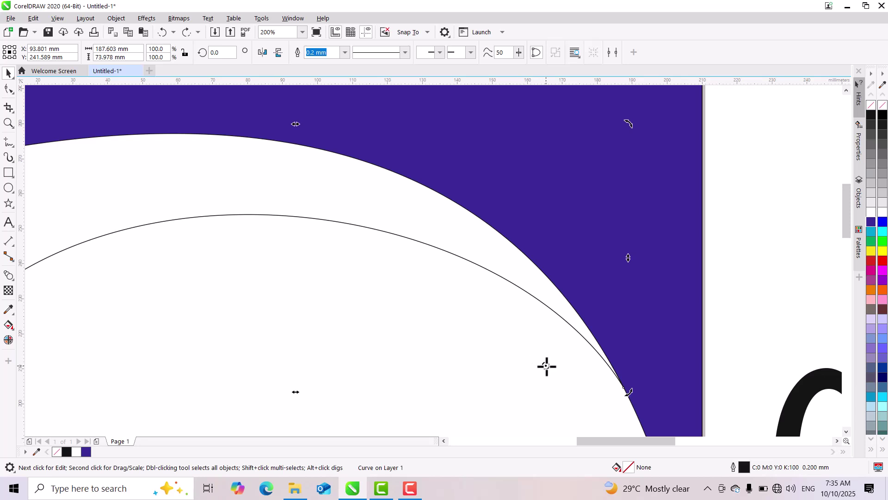
{"action": "mouse_move", "coordinate": [624, 387]}
{"action": "left_mouse_down"}
{"action": "mouse_move", "coordinate": [614, 406]}
{"action": "mouse_move", "coordinate": [625, 388]}
{"action": "left_mouse_up"}
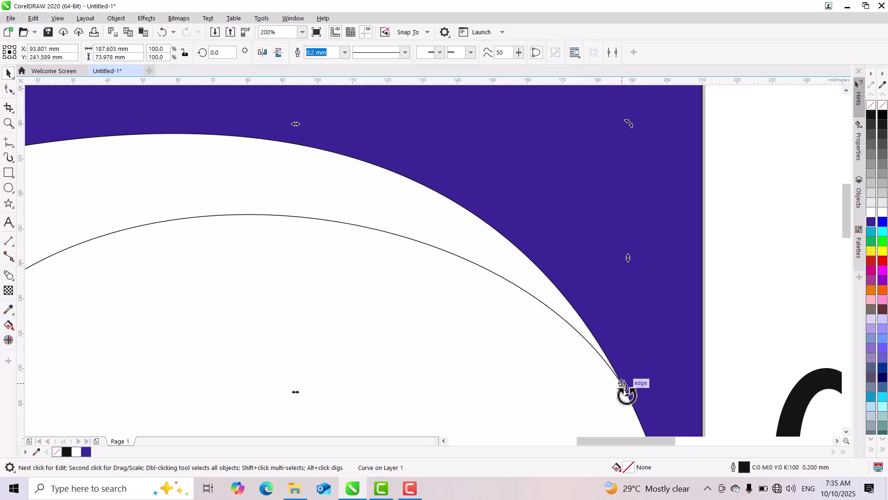
{"action": "scroll", "coordinate": [534, 289], "scroll_direction": "down", "scroll_amount": 2}
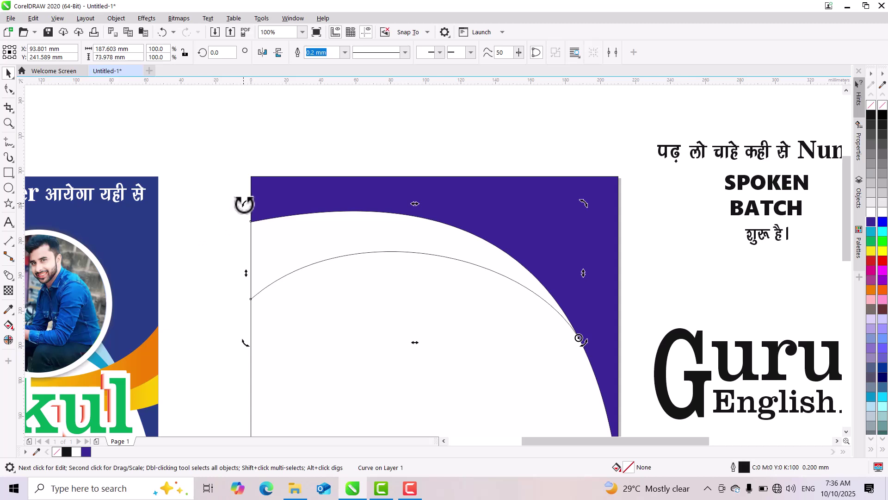
{"action": "left_click_drag", "start_coordinate": [240, 200], "coordinate": [222, 299]}
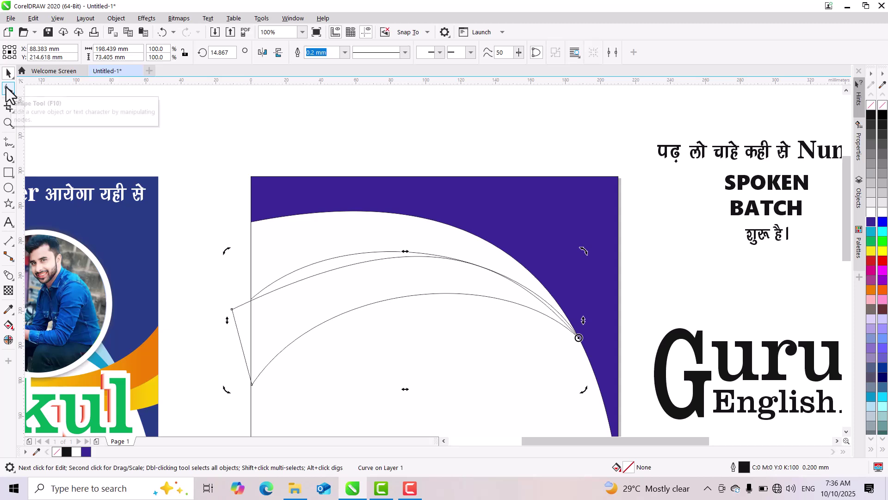
- Reshape the rotated copy's upper edge with its left curve handle, bringing it closer to the first wave's lower edge
{"action": "left_click", "coordinate": [9, 88]}
{"action": "left_click_drag", "start_coordinate": [208, 301], "coordinate": [250, 311]}
{"action": "scroll", "coordinate": [394, 235], "scroll_direction": "up", "scroll_amount": 2}
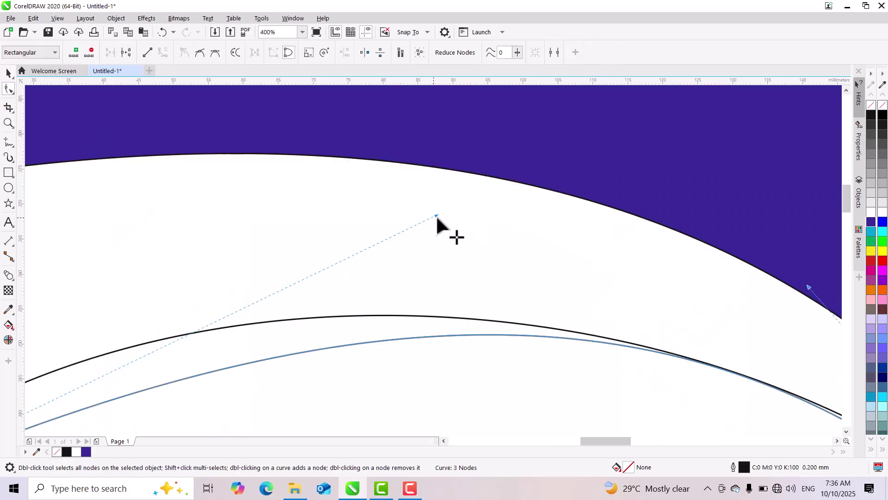
{"action": "scroll", "coordinate": [412, 286], "scroll_direction": "down", "scroll_amount": 1}
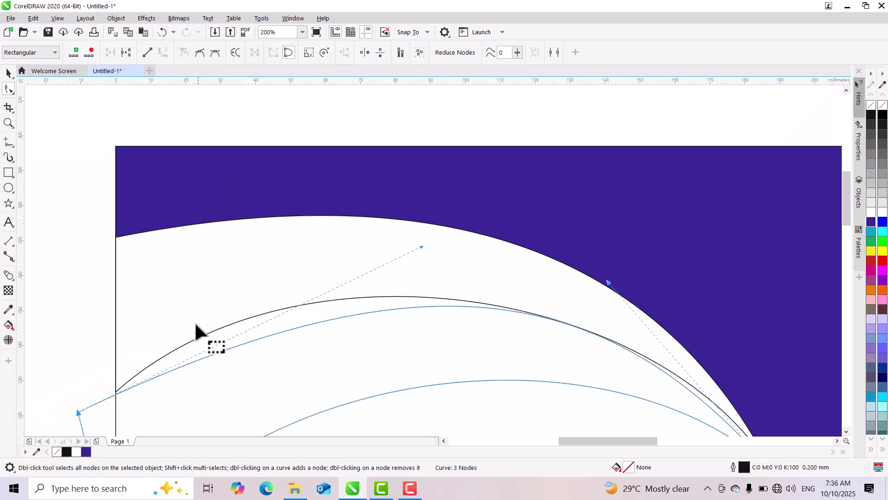
{"action": "left_click_drag", "start_coordinate": [418, 246], "coordinate": [303, 226]}
- Move the copy's left nodes onto the page's left edge, starting at the first wave's lower-left corner
{"action": "scroll", "coordinate": [303, 225], "scroll_direction": "down", "scroll_amount": 1}
{"action": "scroll", "coordinate": [229, 254], "scroll_direction": "up", "scroll_amount": 1}
{"action": "left_click_drag", "start_coordinate": [231, 252], "coordinate": [284, 283]}
{"action": "mouse_move", "coordinate": [262, 359]}
{"action": "left_mouse_down"}
{"action": "mouse_move", "coordinate": [254, 356]}
{"action": "mouse_move", "coordinate": [269, 355]}
{"action": "left_mouse_up"}
{"action": "scroll", "coordinate": [290, 293], "scroll_direction": "down", "scroll_amount": 1}
{"action": "scroll", "coordinate": [249, 227], "scroll_direction": "up", "scroll_amount": 2}
{"action": "left_click_drag", "start_coordinate": [249, 227], "coordinate": [238, 219]}
{"action": "scroll", "coordinate": [339, 190], "scroll_direction": "down", "scroll_amount": 2}
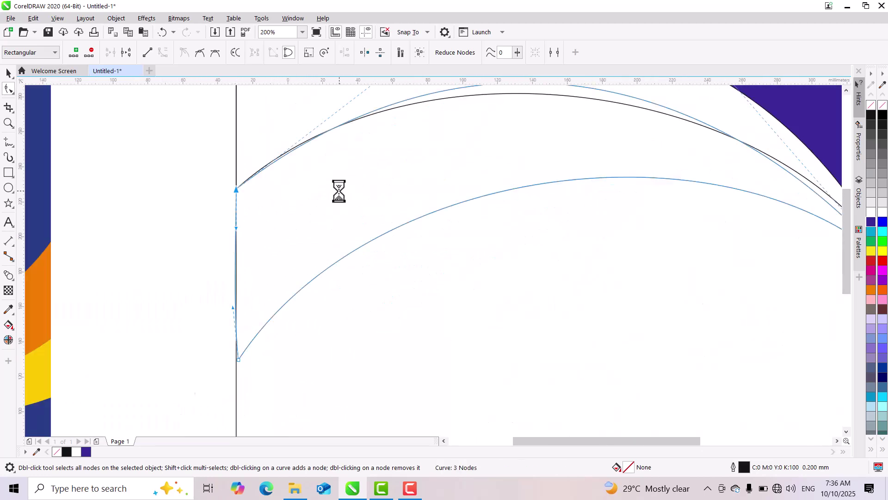
- Adjust both curve handles of the copy's upper edge so it follows the first wave's lower edge
{"action": "scroll", "coordinate": [549, 133], "scroll_direction": "up", "scroll_amount": 1}
{"action": "left_click_drag", "start_coordinate": [529, 151], "coordinate": [582, 172]}
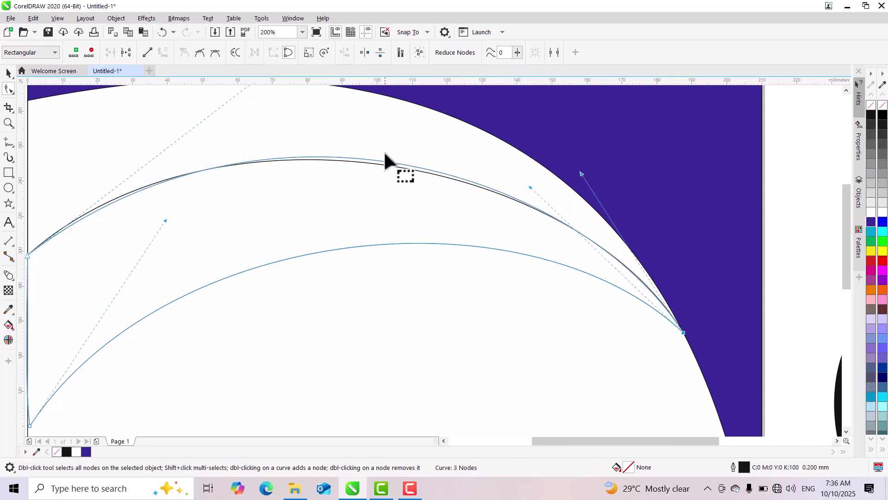
{"action": "scroll", "coordinate": [384, 153], "scroll_direction": "up", "scroll_amount": 2}
{"action": "left_click_drag", "start_coordinate": [293, 123], "coordinate": [243, 128]}
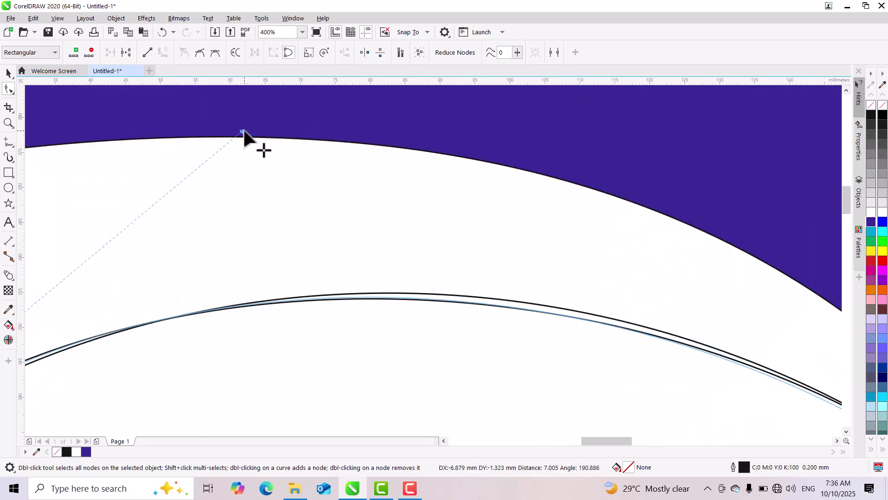
{"action": "scroll", "coordinate": [93, 252], "scroll_direction": "down", "scroll_amount": 1}
{"action": "scroll", "coordinate": [117, 273], "scroll_direction": "up", "scroll_amount": 2}
{"action": "scroll", "coordinate": [189, 282], "scroll_direction": "down", "scroll_amount": 1}
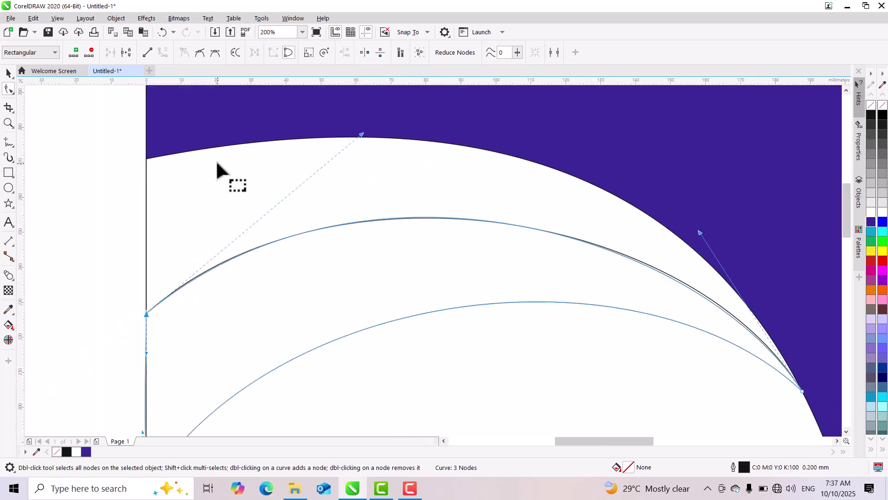
- Raise the copy's upper edge slightly past the first wave's lower edge and place the copy behind the first wave
{"action": "mouse_move", "coordinate": [361, 134]}
{"action": "left_mouse_down"}
{"action": "mouse_move", "coordinate": [346, 133]}
{"action": "mouse_move", "coordinate": [369, 129]}
{"action": "mouse_move", "coordinate": [357, 121]}
{"action": "left_mouse_up"}
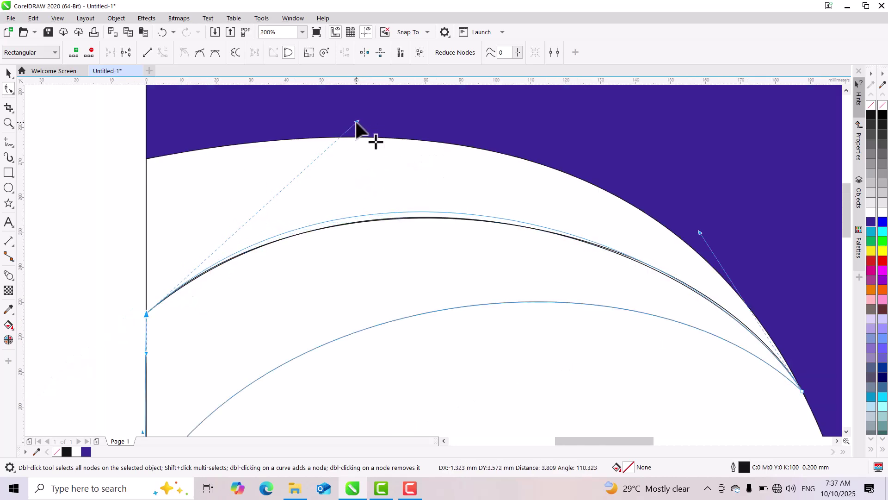
{"action": "left_click_drag", "start_coordinate": [700, 233], "coordinate": [710, 224]}
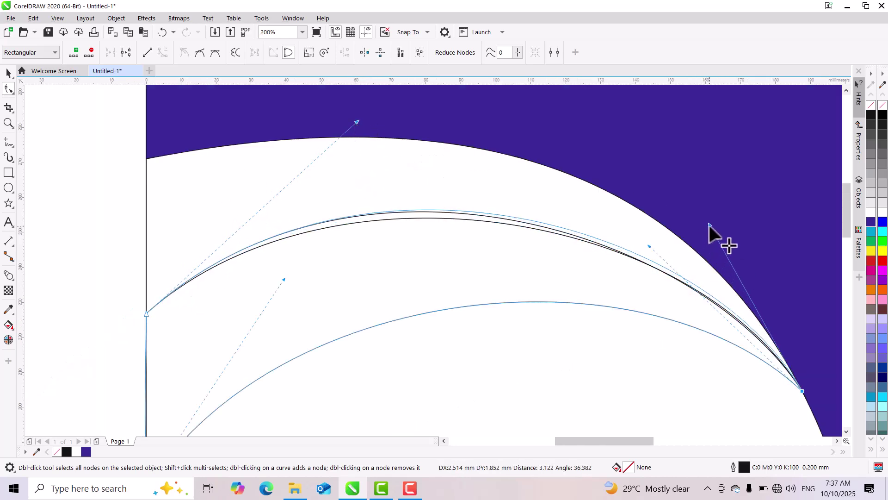
{"action": "left_click", "coordinate": [8, 73]}
{"action": "key", "text": "ctrl+z"}
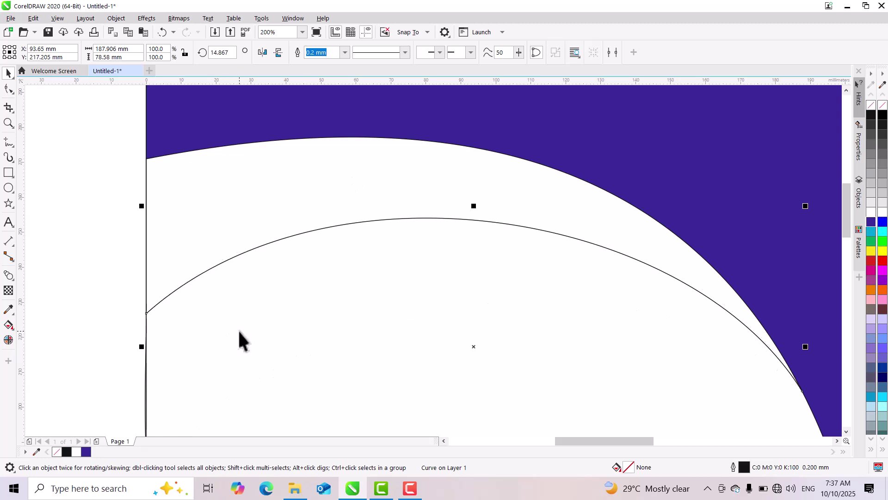
- Fill the upper wave with yellow and the lower wave with cyan
{"action": "left_click", "coordinate": [626, 181]}
{"action": "left_click", "coordinate": [871, 250]}
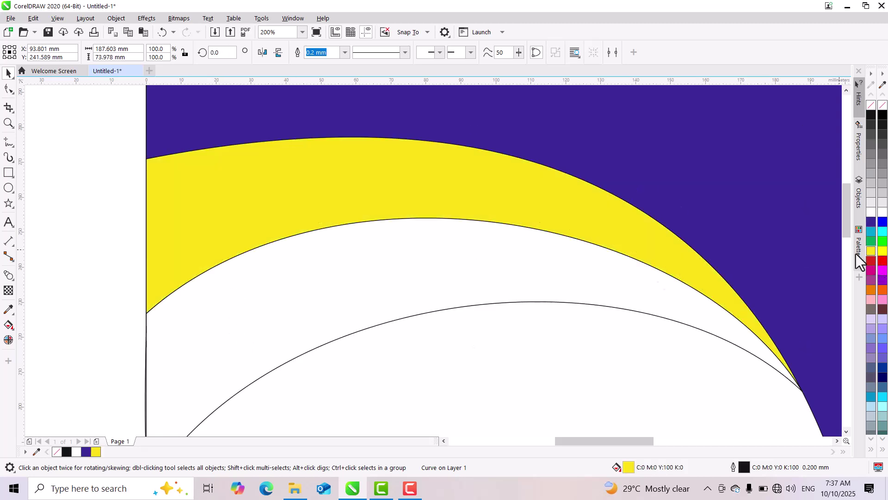
{"action": "left_click", "coordinate": [222, 301]}
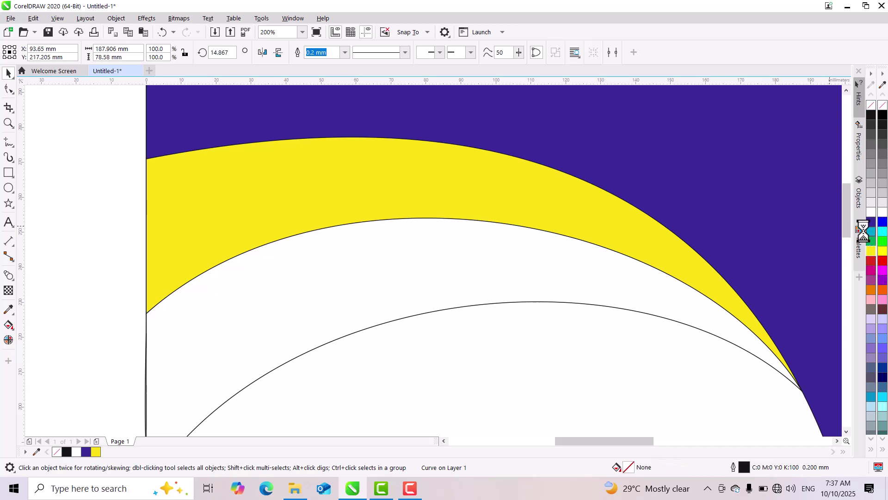
{"action": "left_click", "coordinate": [871, 231]}
{"action": "scroll", "coordinate": [400, 250], "scroll_direction": "down", "scroll_amount": 1}
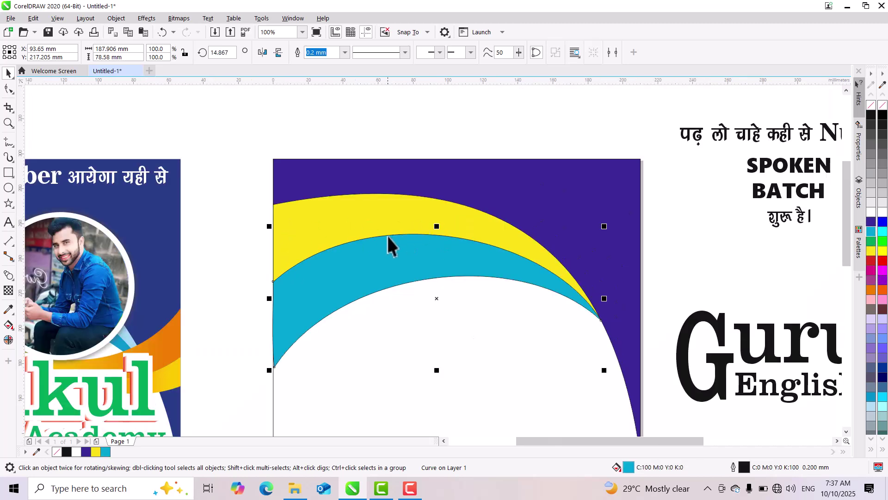
{"action": "scroll", "coordinate": [387, 235], "scroll_direction": "down", "scroll_amount": 1}
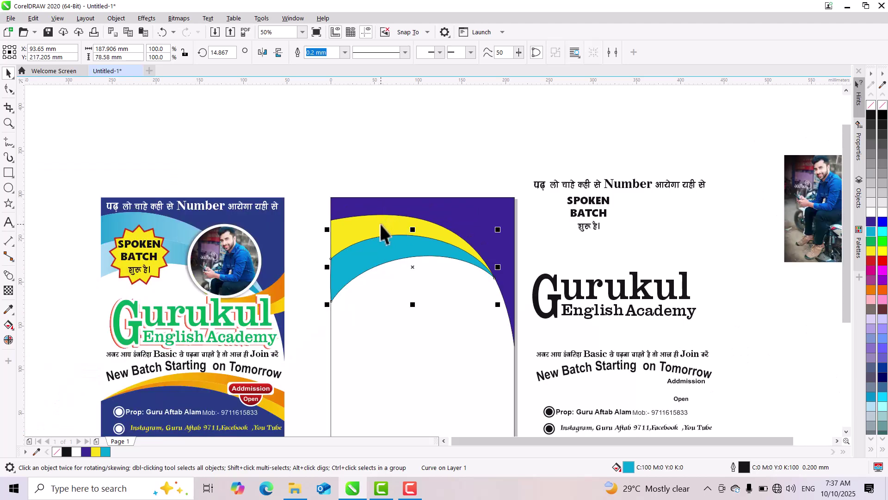
- Apply a horizontal linear fountain fill to the upper wave, from cyan at the page's left edge to white near its right end
{"action": "left_click", "coordinate": [361, 231]}
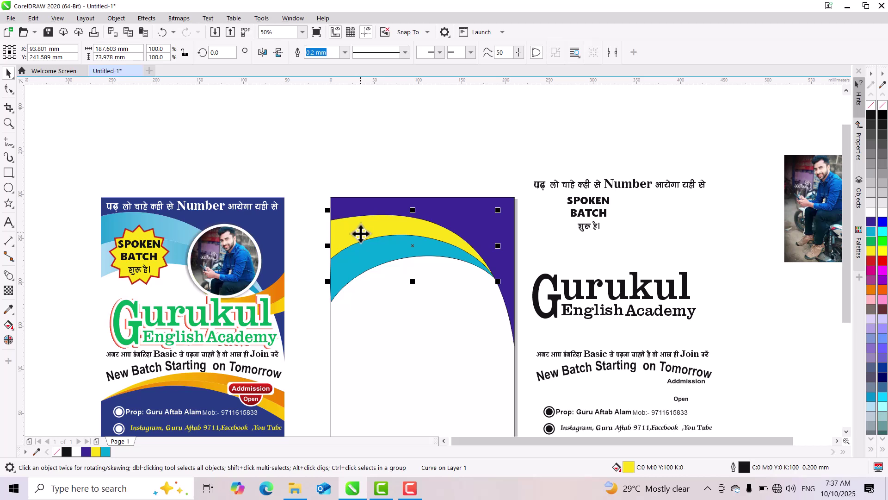
{"action": "key", "text": "g"}
{"action": "left_click_drag", "start_coordinate": [330, 234], "coordinate": [463, 235]}
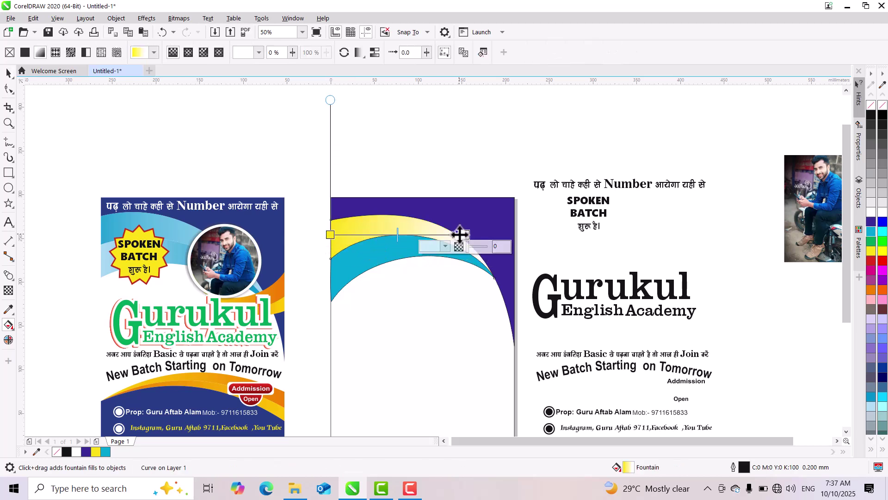
{"action": "left_click", "coordinate": [329, 235]}
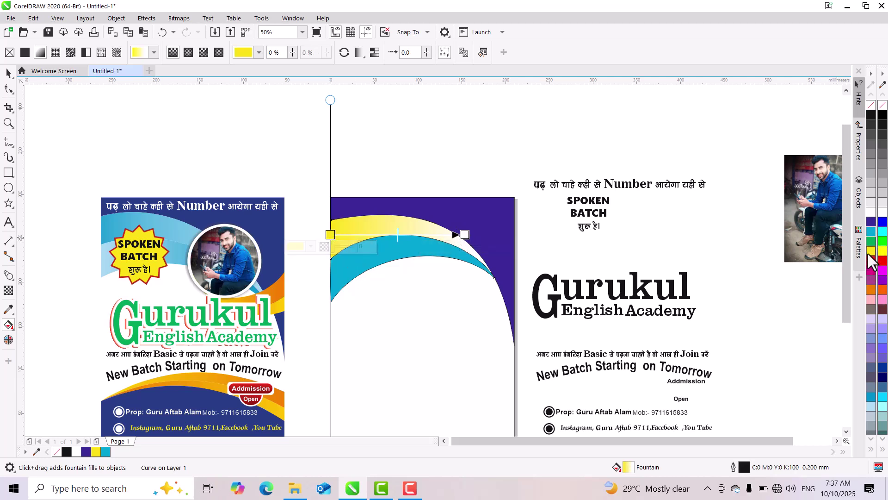
{"action": "left_click", "coordinate": [870, 233]}
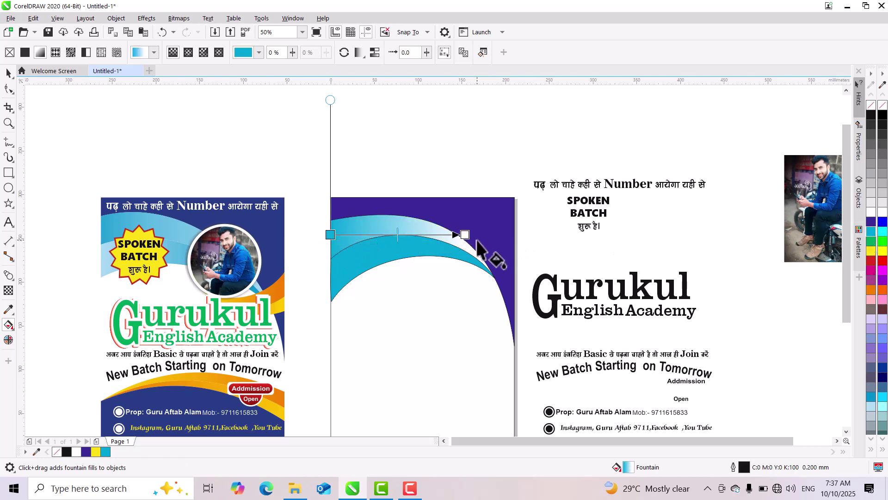
- Extend the upper wave's gradient toward the page's right edge and change its white end colour to a lighter cyan tint
{"action": "left_click_drag", "start_coordinate": [466, 236], "coordinate": [491, 235]}
{"action": "left_click_drag", "start_coordinate": [503, 235], "coordinate": [502, 235]}
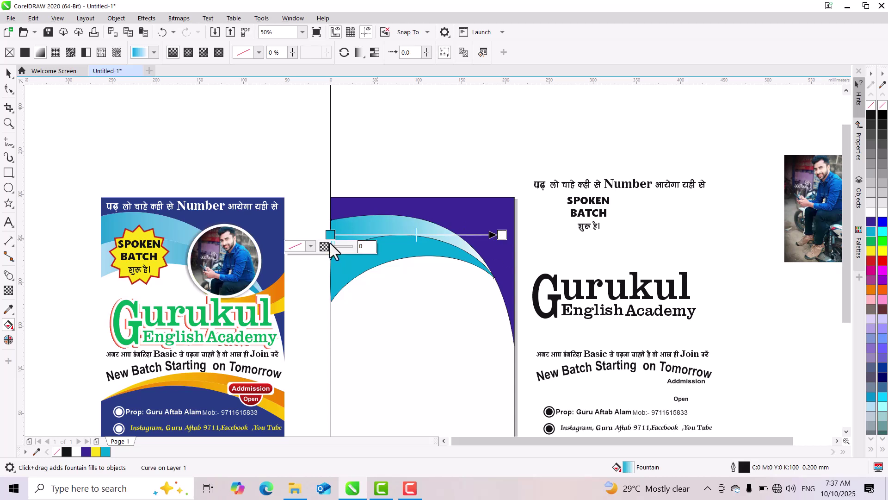
{"action": "left_click", "coordinate": [503, 234]}
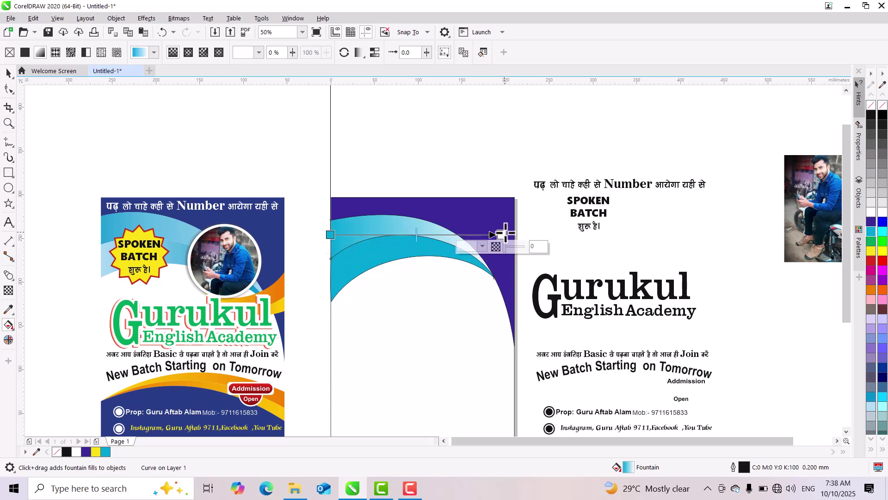
{"action": "left_click", "coordinate": [873, 233]}
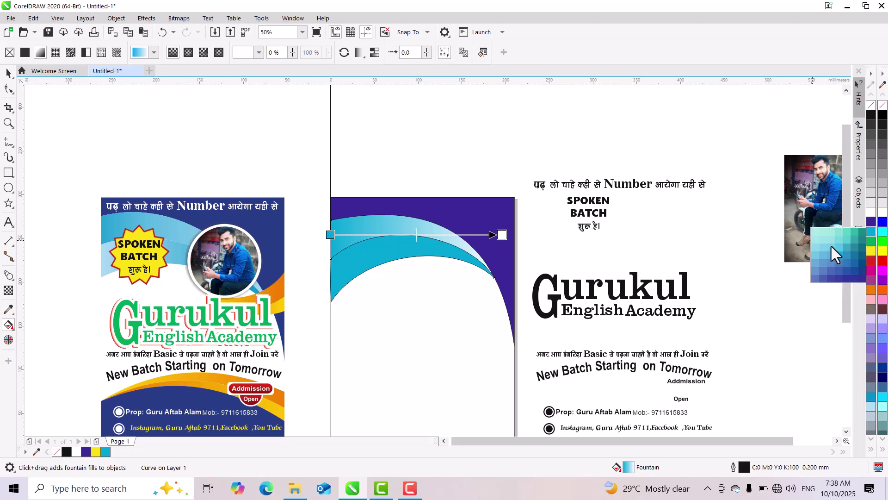
{"action": "left_click", "coordinate": [831, 245]}
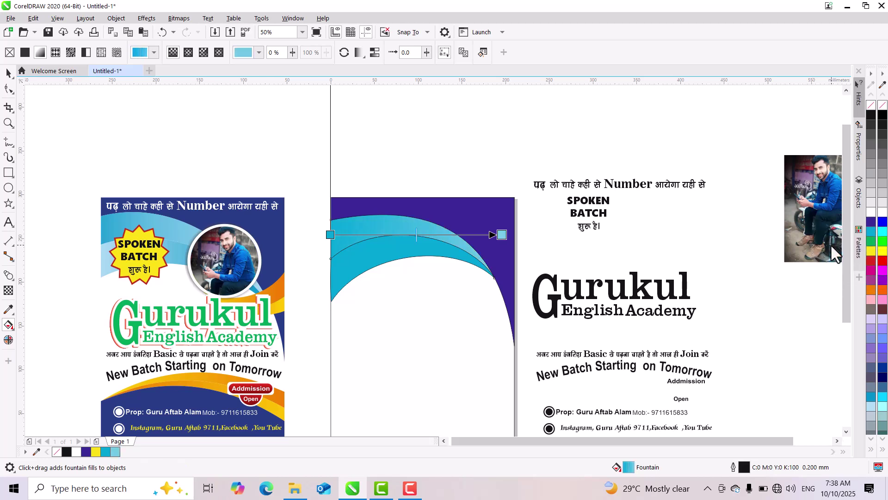
- Set the upper wave's gradient end colour to C38 M0 Y5 K0 and shorten the gradient slightly from its right end
{"action": "left_click", "coordinate": [503, 235]}
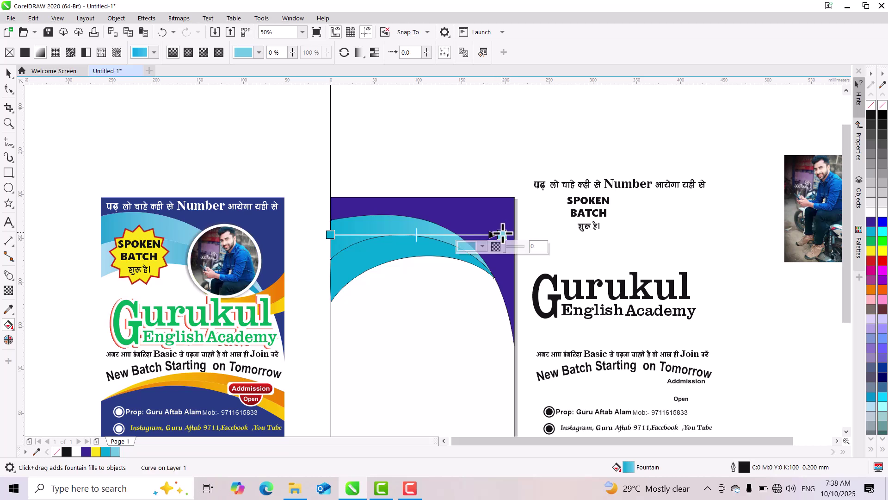
{"action": "left_click", "coordinate": [482, 247]}
{"action": "left_click", "coordinate": [483, 268]}
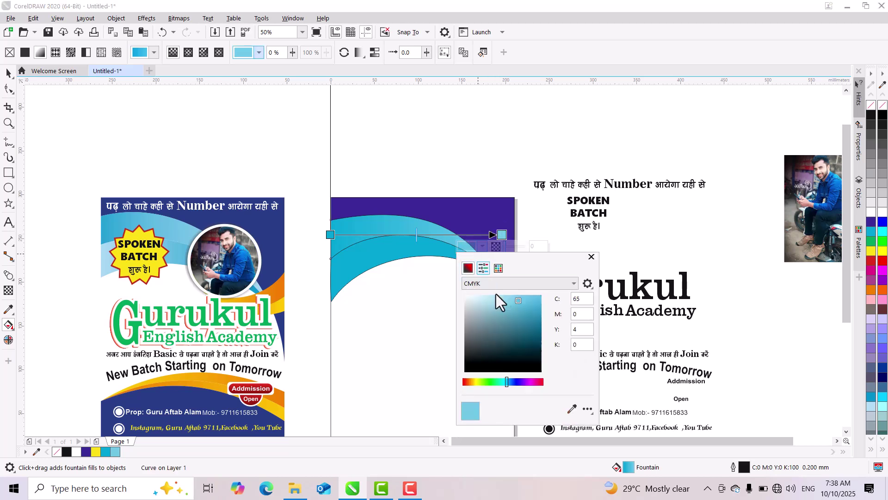
{"action": "left_click", "coordinate": [498, 297]}
{"action": "left_click", "coordinate": [494, 295]}
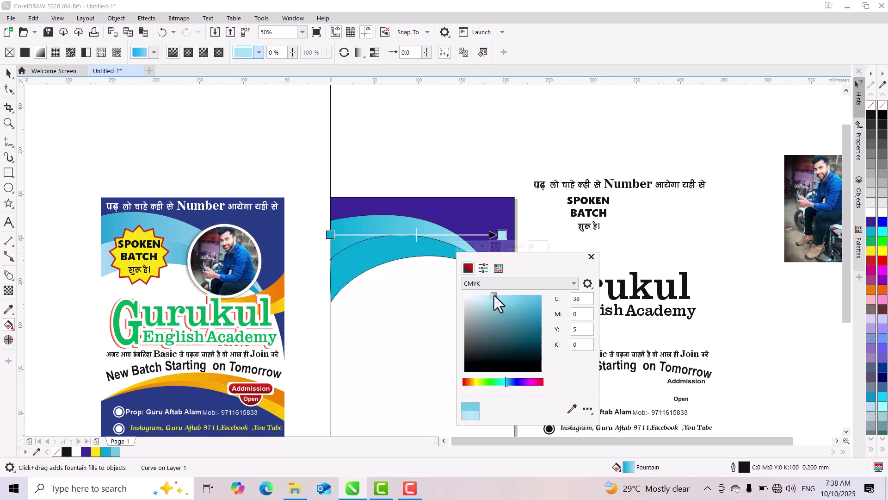
{"action": "left_click", "coordinate": [590, 257]}
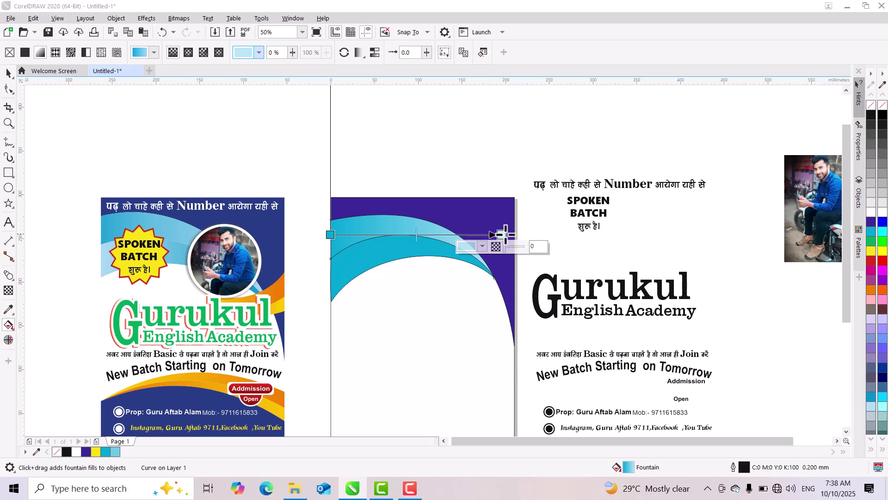
{"action": "left_click_drag", "start_coordinate": [502, 234], "coordinate": [481, 235]}
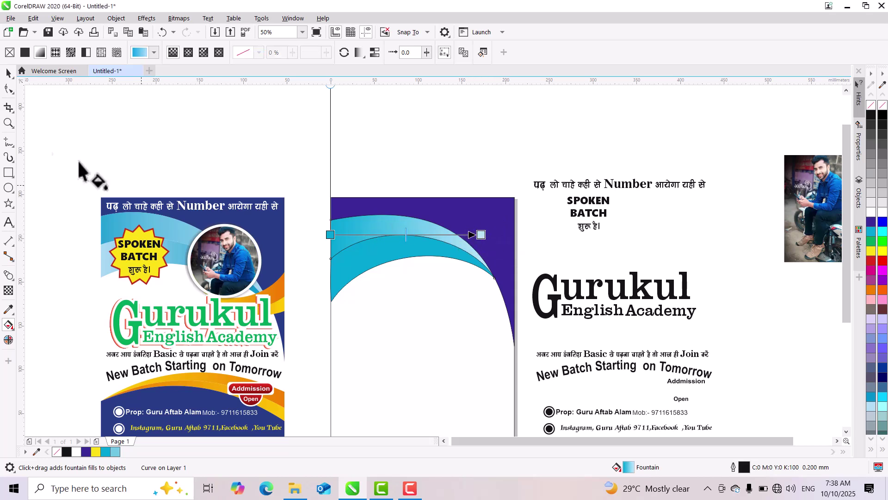
{"action": "left_click", "coordinate": [8, 74]}
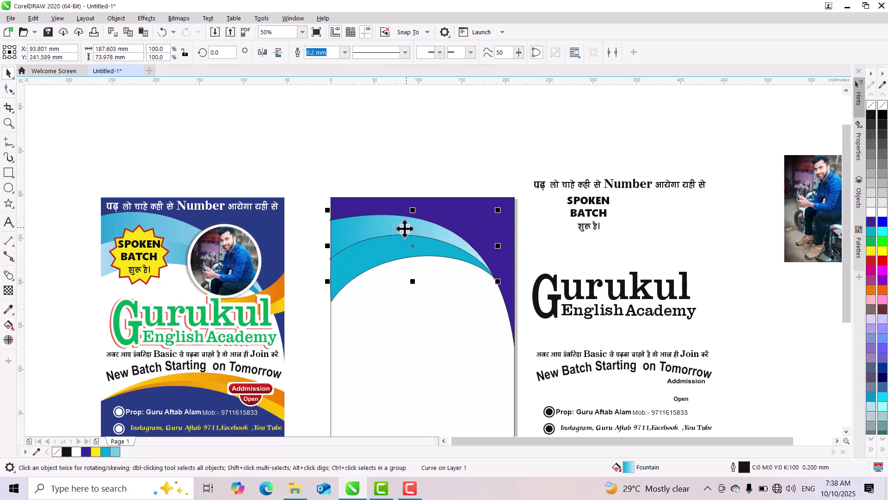
- Copy the upper wave's fountain fill onto the lower wave
{"action": "scroll", "coordinate": [364, 263], "scroll_direction": "up", "scroll_amount": 1}
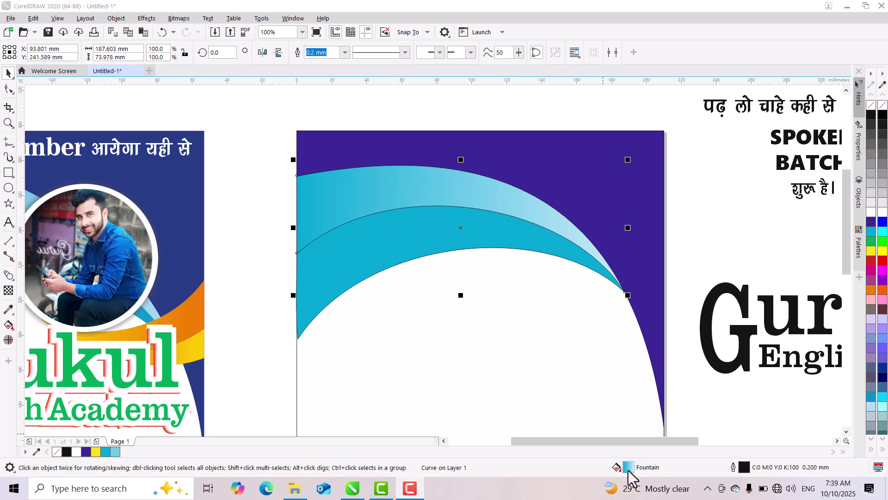
{"action": "left_click_drag", "start_coordinate": [629, 472], "coordinate": [469, 324]}
{"action": "left_click_drag", "start_coordinate": [345, 295], "coordinate": [327, 253]}
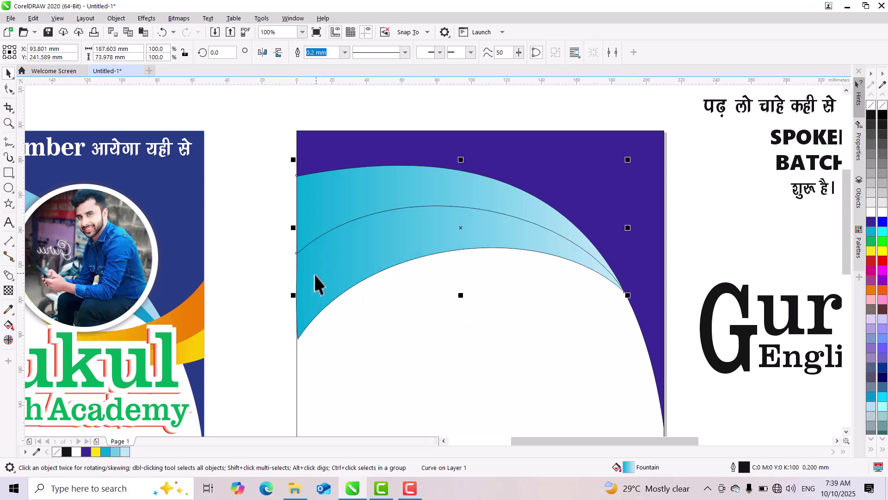
- Reverse the lower wave's horizontal gradient so it runs from light cyan at the page's left edge to cyan near its right end
{"action": "key", "text": "g"}
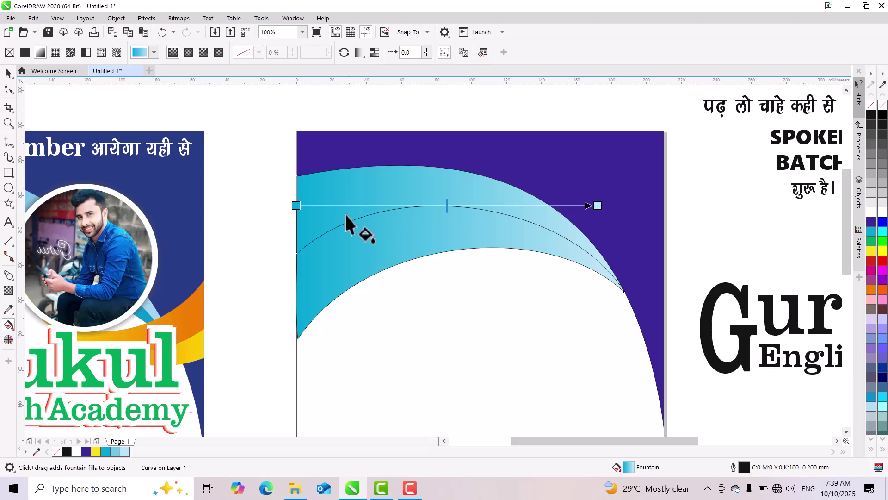
{"action": "left_click", "coordinate": [350, 252]}
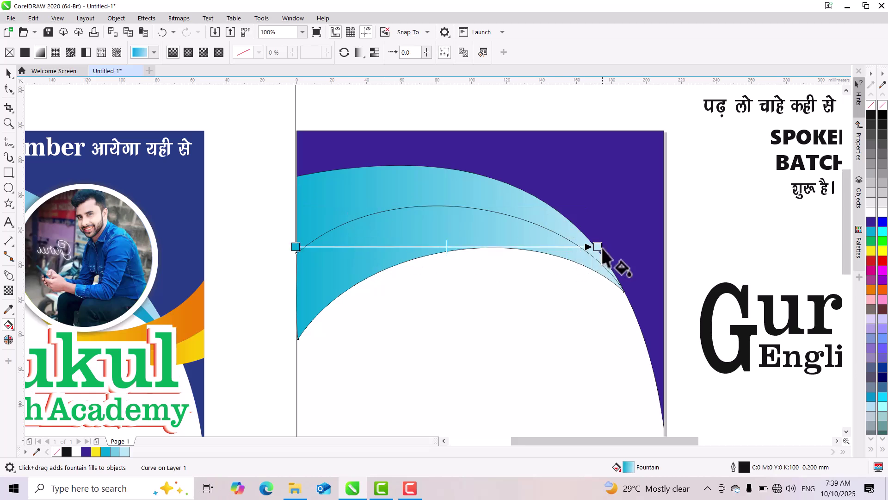
{"action": "mouse_move", "coordinate": [598, 246]}
{"action": "left_mouse_down"}
{"action": "mouse_move", "coordinate": [430, 264]}
{"action": "mouse_move", "coordinate": [279, 264]}
{"action": "mouse_move", "coordinate": [263, 234]}
{"action": "mouse_move", "coordinate": [259, 245]}
{"action": "mouse_move", "coordinate": [601, 262]}
{"action": "left_mouse_up"}
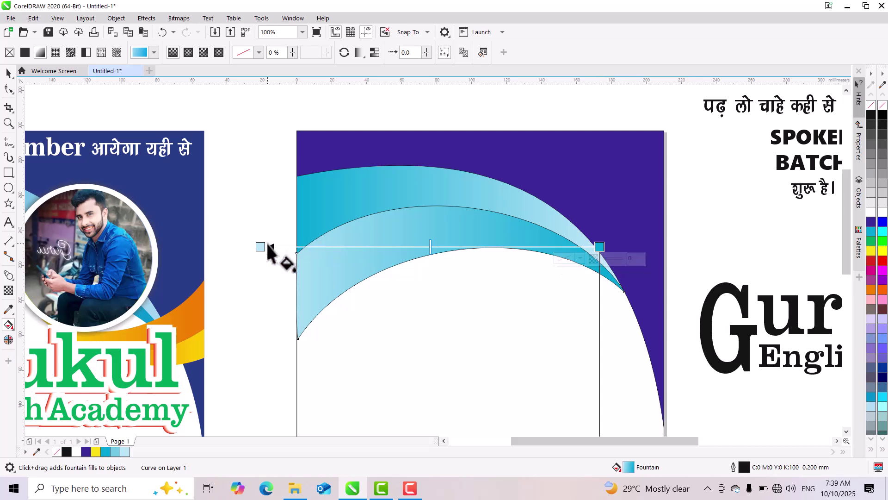
{"action": "left_click_drag", "start_coordinate": [260, 246], "coordinate": [297, 247]}
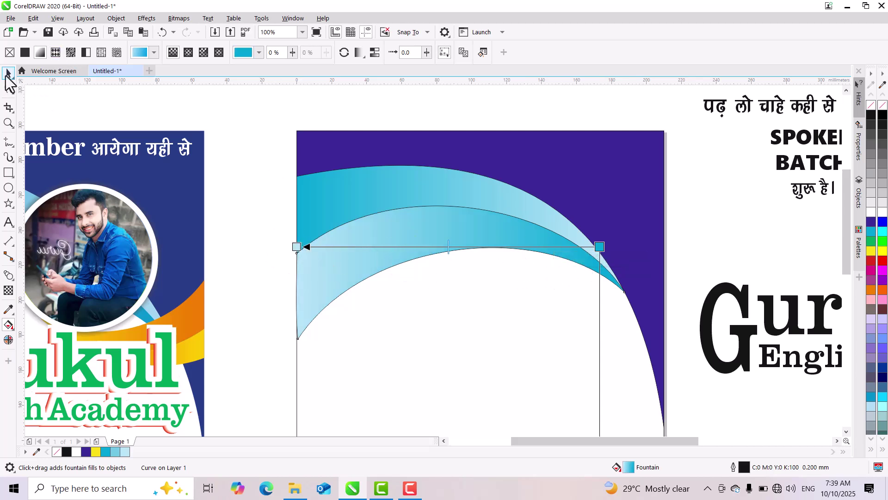
{"action": "left_click", "coordinate": [8, 74]}
- Remove the outlines from the purple header shape and both wave bands
{"action": "scroll", "coordinate": [407, 201], "scroll_direction": "down", "scroll_amount": 1}
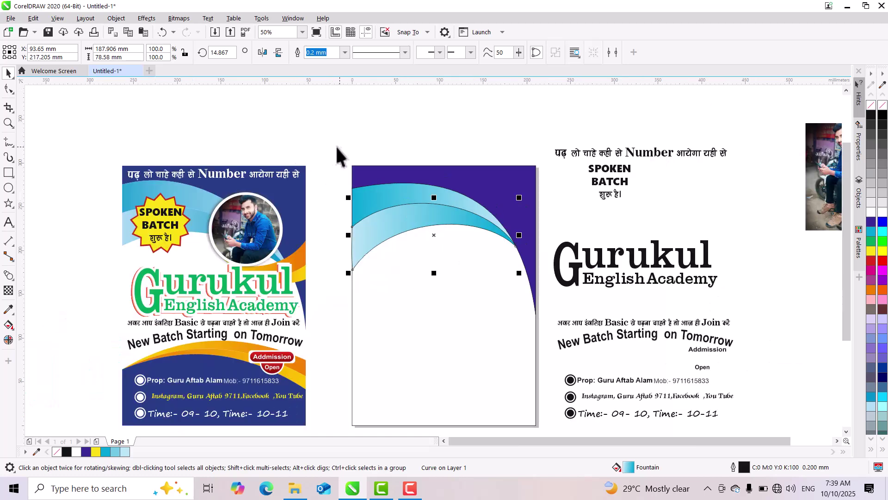
{"action": "left_click_drag", "start_coordinate": [333, 148], "coordinate": [563, 357]}
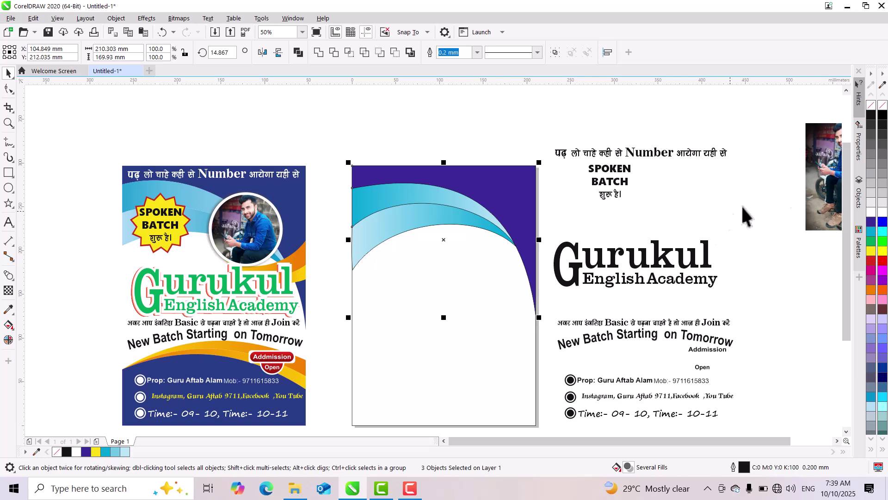
{"action": "right_click", "coordinate": [870, 106]}
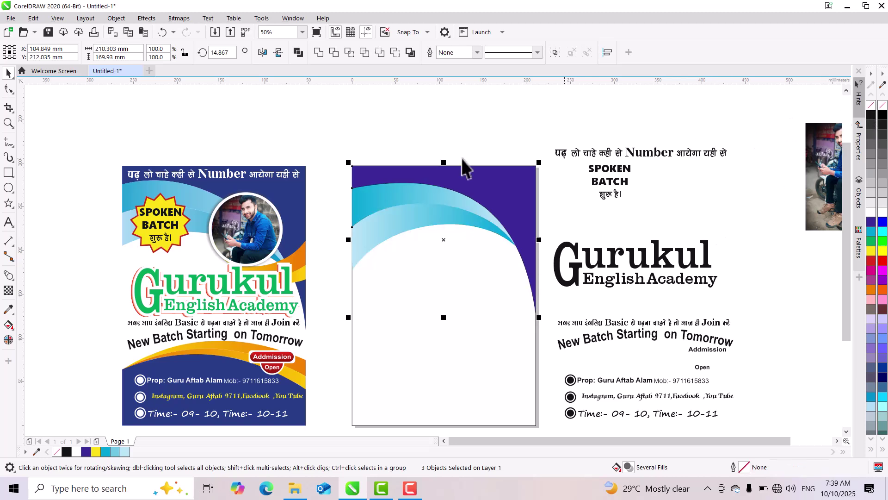
{"action": "key", "text": "Escape"}
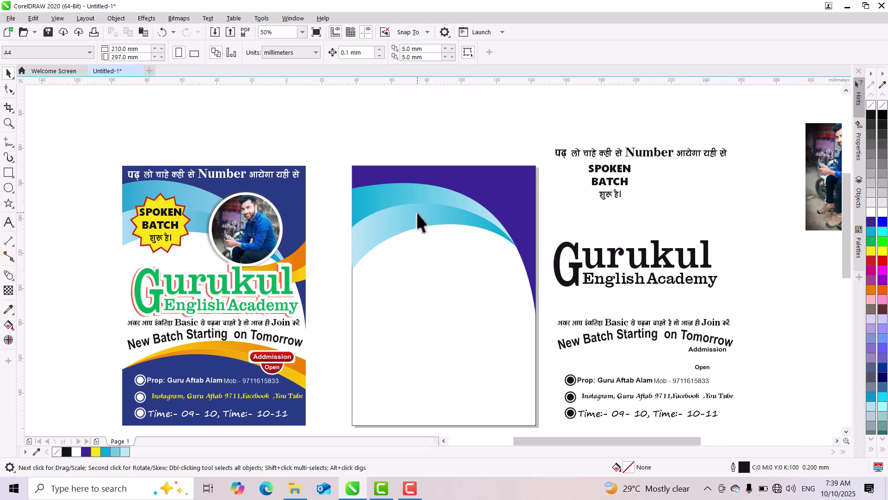
- Draw a rectangle about 60 mm wide and 17 mm high against the page's right edge, below the waves' right ends
{"action": "scroll", "coordinate": [279, 277], "scroll_direction": "up", "scroll_amount": 2}
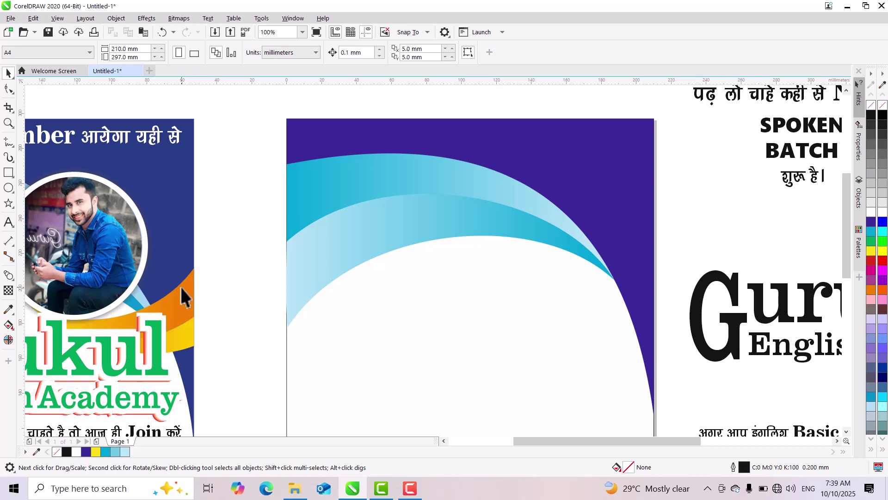
{"action": "left_click", "coordinate": [8, 173]}
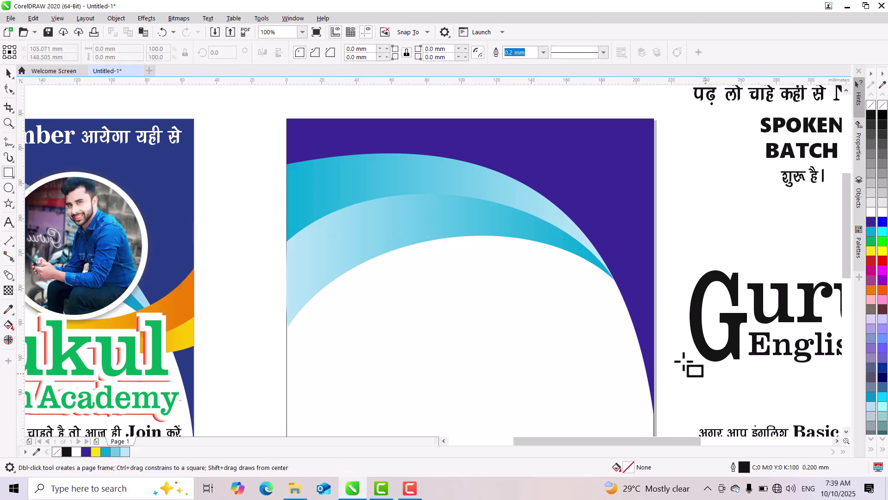
{"action": "left_click_drag", "start_coordinate": [549, 322], "coordinate": [654, 348]}
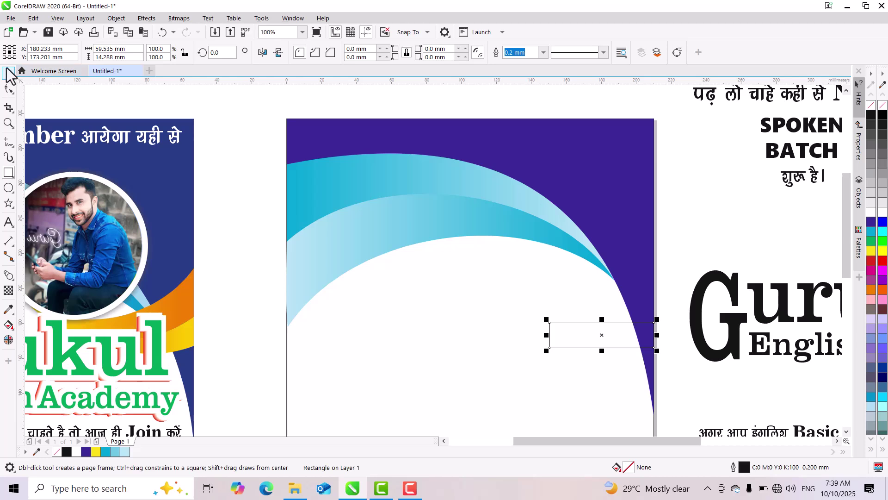
{"action": "left_click_drag", "start_coordinate": [602, 350], "coordinate": [601, 359]}
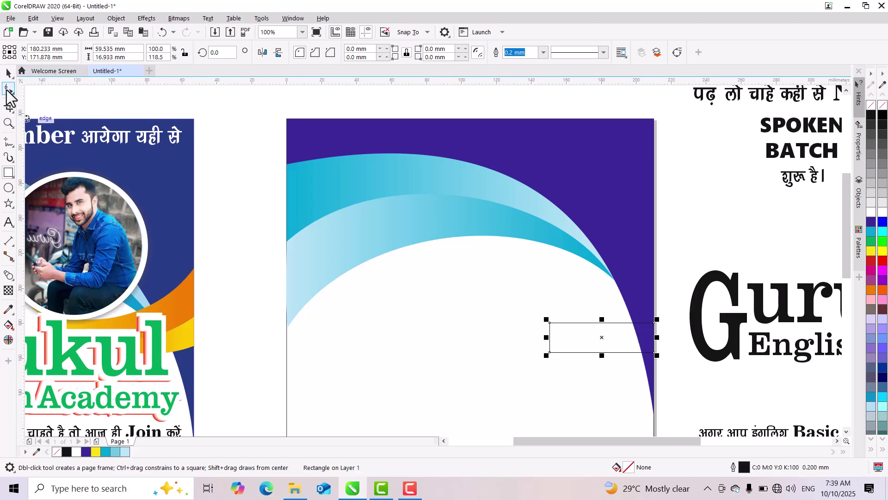
- Convert the rectangle to curves and delete its lower-left node to form a triangle pointing into the page
{"action": "left_click", "coordinate": [8, 88]}
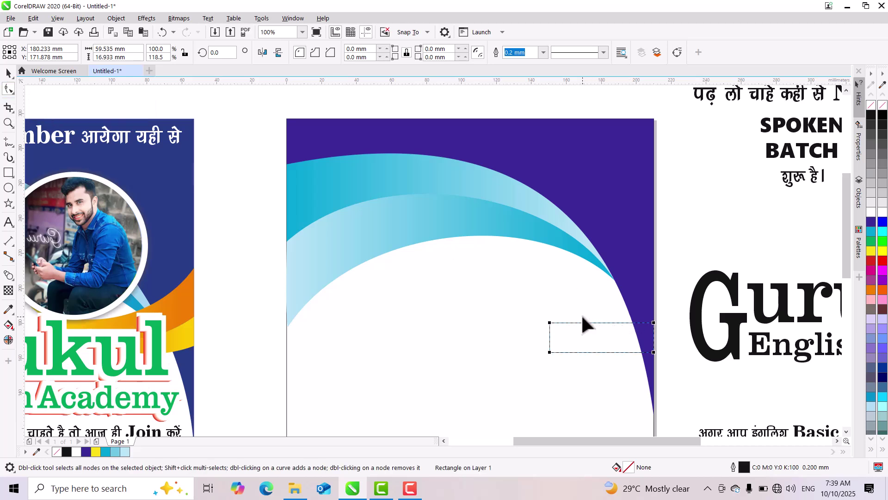
{"action": "key", "text": "ctrl+q"}
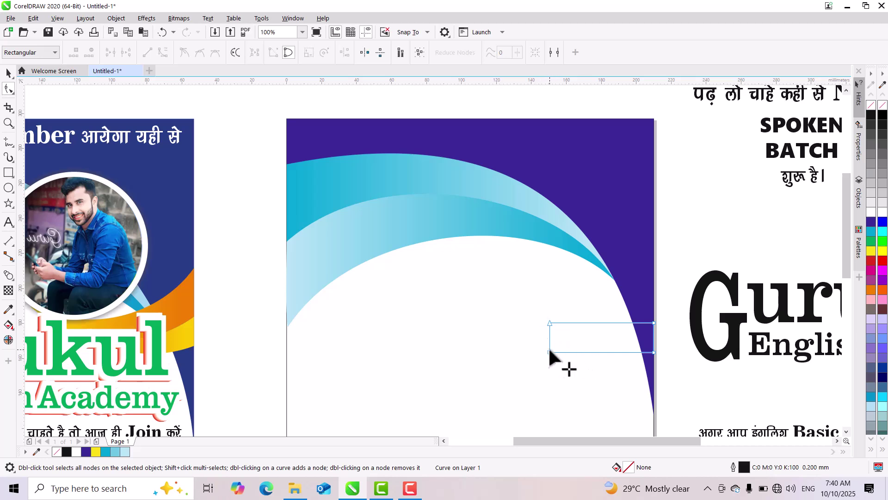
{"action": "left_click_drag", "start_coordinate": [528, 337], "coordinate": [574, 378]}
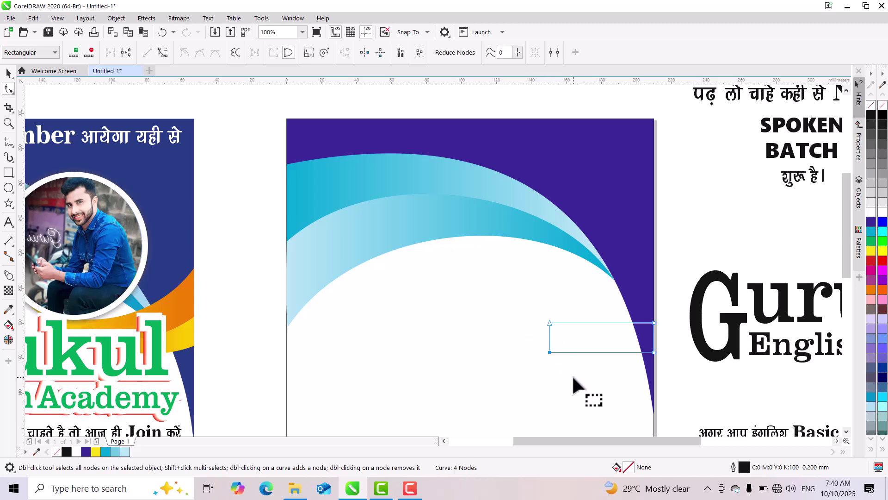
{"action": "key", "text": "Delete"}
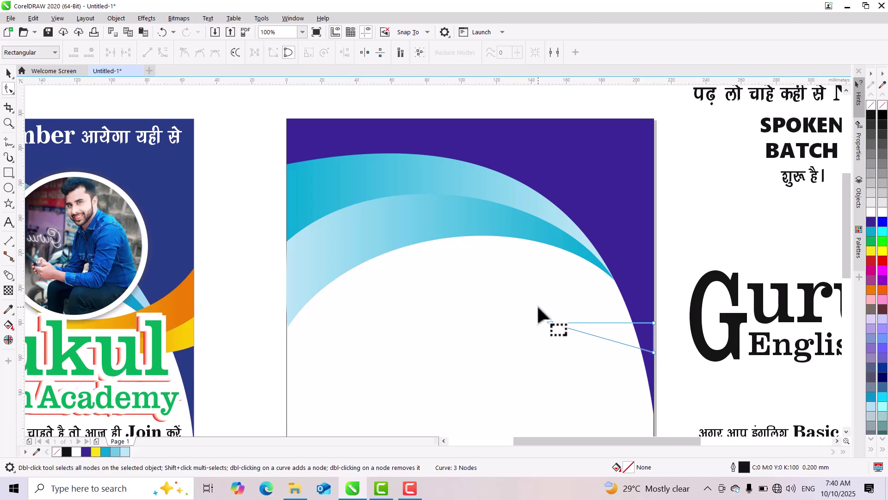
- Convert the triangle's segments to curves and bend its upper and lower edges downward into a tapered swoosh
{"action": "left_click_drag", "start_coordinate": [692, 398], "coordinate": [692, 398]}
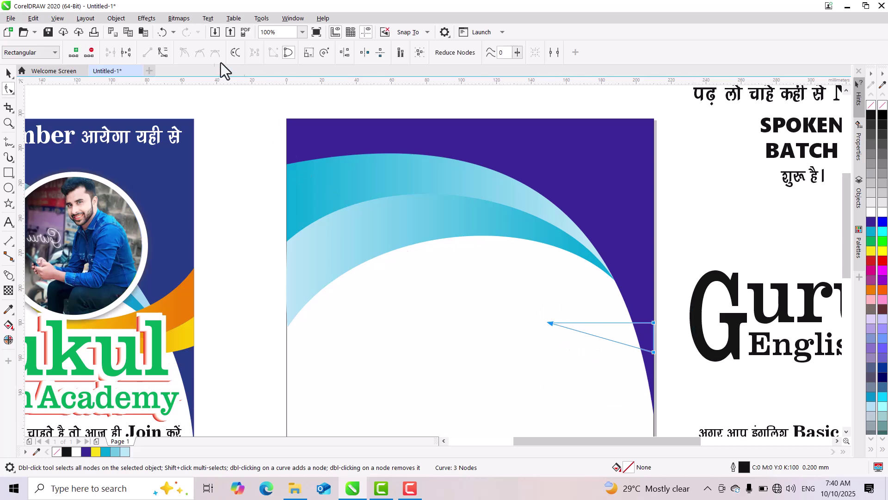
{"action": "left_click", "coordinate": [163, 53]}
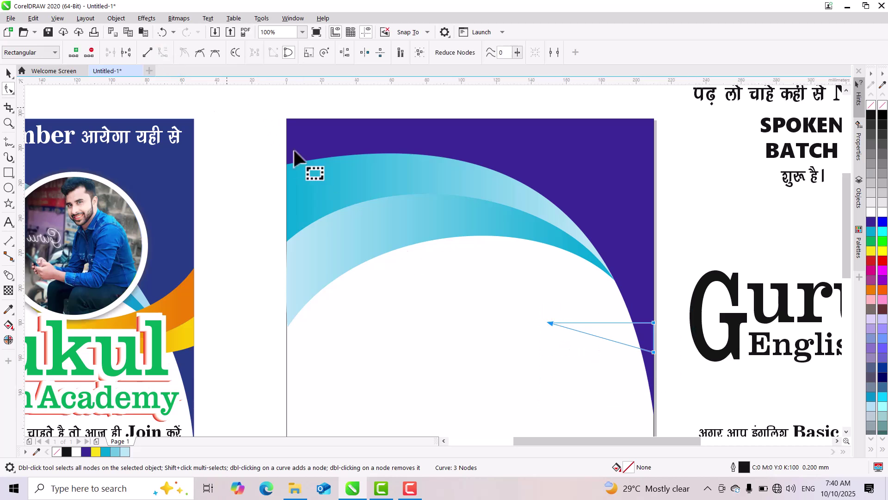
{"action": "left_click", "coordinate": [670, 340]}
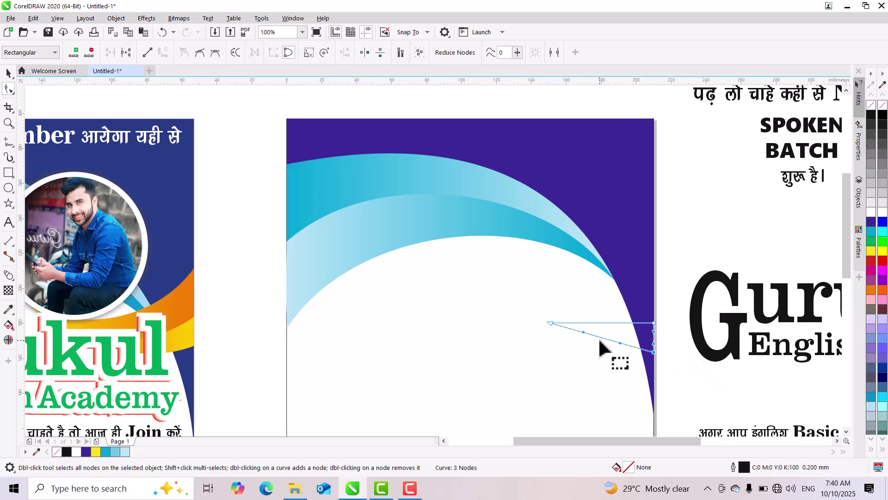
{"action": "mouse_move", "coordinate": [599, 337]}
{"action": "left_mouse_down"}
{"action": "mouse_move", "coordinate": [592, 363]}
{"action": "mouse_move", "coordinate": [607, 339]}
{"action": "mouse_move", "coordinate": [599, 324]}
{"action": "mouse_move", "coordinate": [601, 342]}
{"action": "left_mouse_up"}
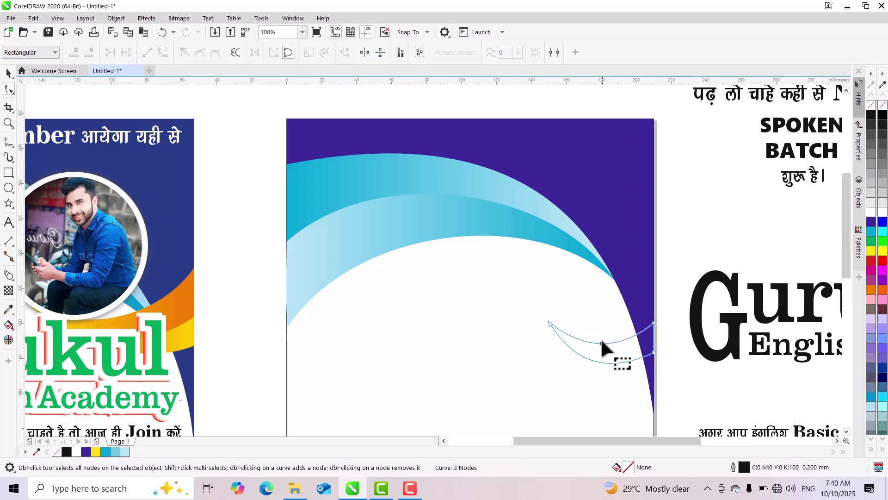
- Stretch the swoosh downward to a height of about 27 mm and fill it with red
{"action": "left_click", "coordinate": [8, 73]}
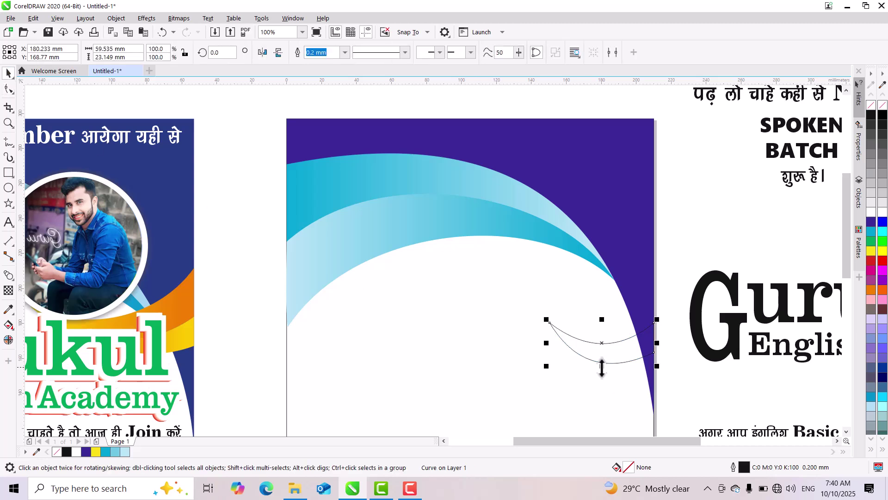
{"action": "left_click_drag", "start_coordinate": [602, 369], "coordinate": [601, 373]}
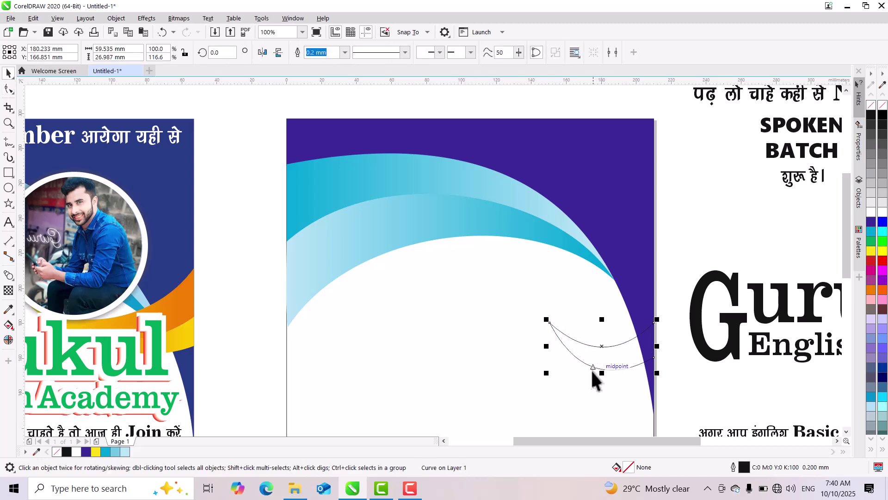
{"action": "left_click", "coordinate": [872, 263]}
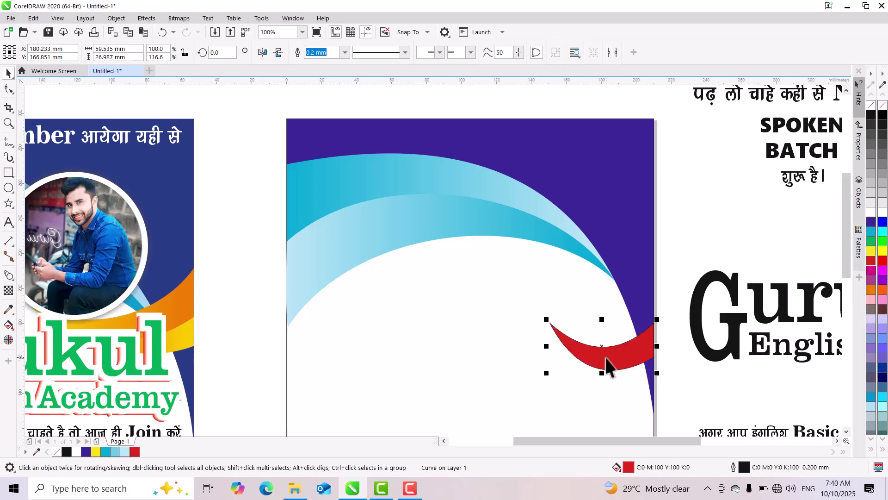
{"action": "left_click_drag", "start_coordinate": [619, 360], "coordinate": [615, 320]}
{"action": "right_click", "coordinate": [615, 319]}
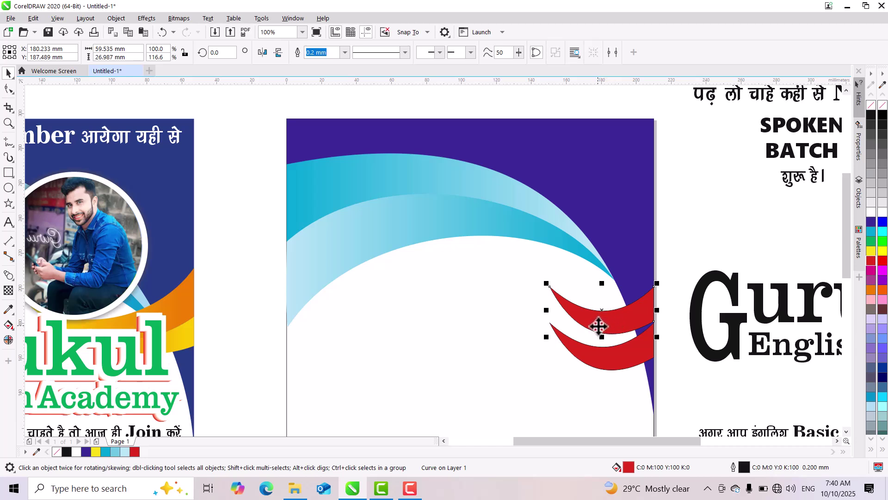
{"action": "key", "text": "ctrl+z"}
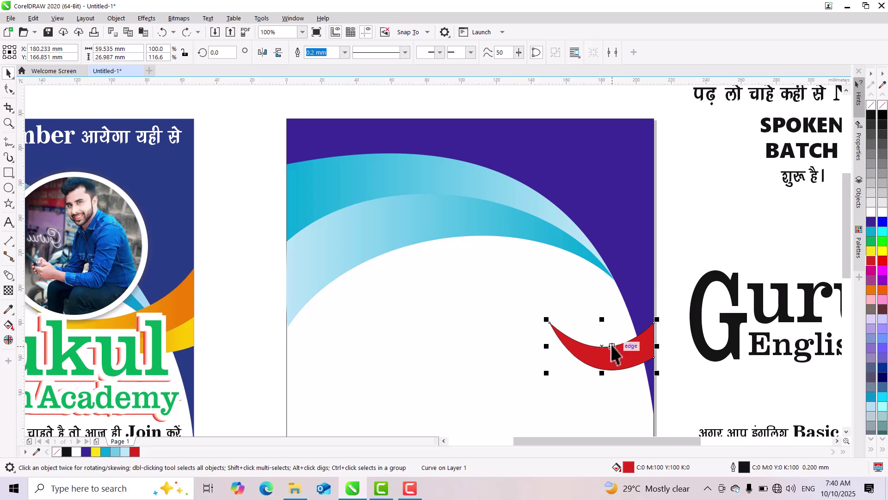
- Move the red swoosh's rotation centre to its pointed tip and create a copy rotated about 23° upward around it
{"action": "scroll", "coordinate": [611, 354], "scroll_direction": "up", "scroll_amount": 1}
{"action": "left_click", "coordinate": [620, 366]}
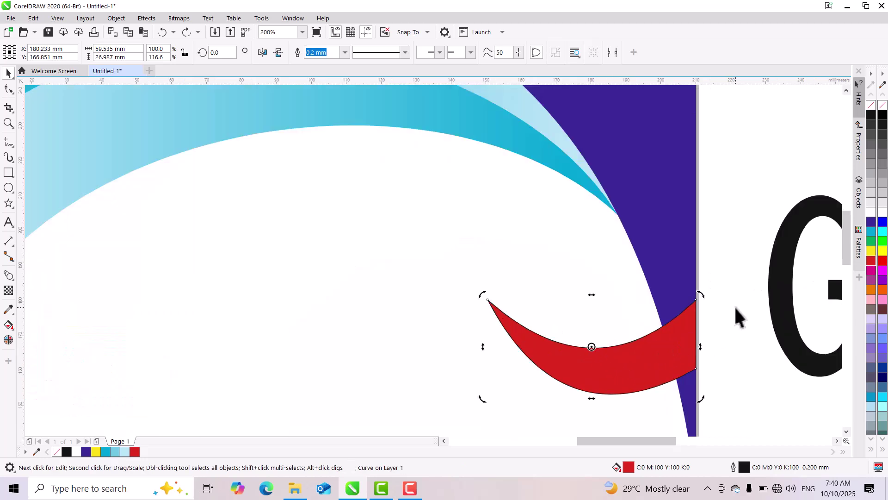
{"action": "left_click", "coordinate": [653, 352]}
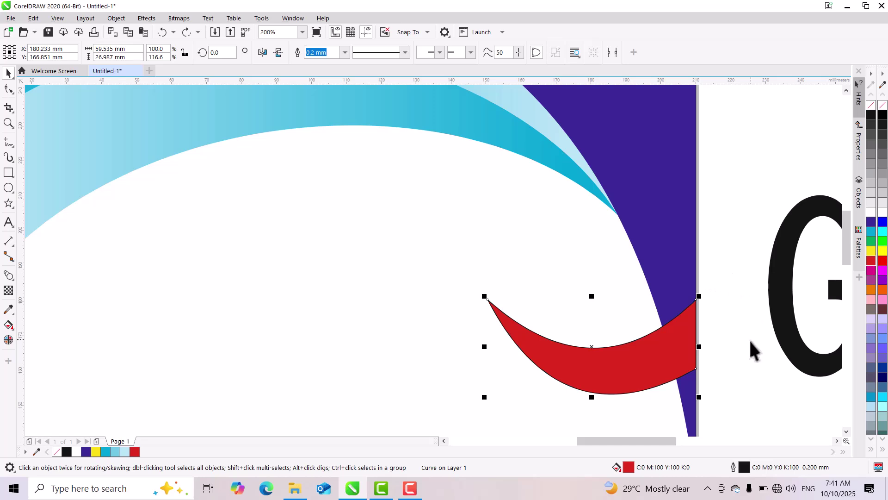
{"action": "left_click", "coordinate": [612, 353]}
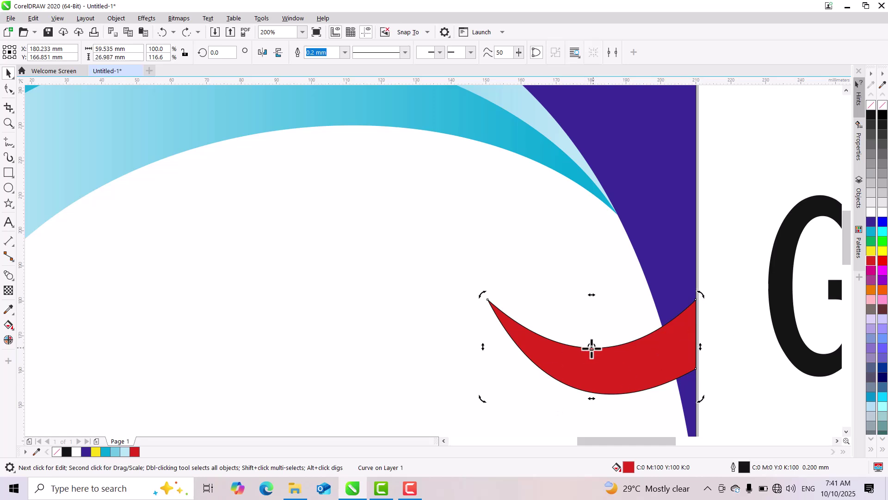
{"action": "mouse_move", "coordinate": [591, 348]}
{"action": "left_mouse_down"}
{"action": "mouse_move", "coordinate": [491, 300]}
{"action": "mouse_move", "coordinate": [626, 359]}
{"action": "mouse_move", "coordinate": [488, 299]}
{"action": "left_mouse_up"}
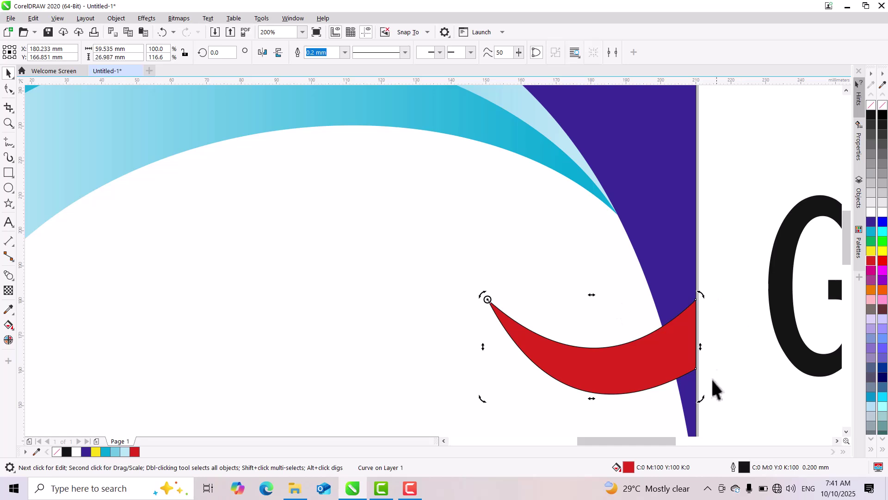
{"action": "left_click_drag", "start_coordinate": [703, 401], "coordinate": [717, 311]}
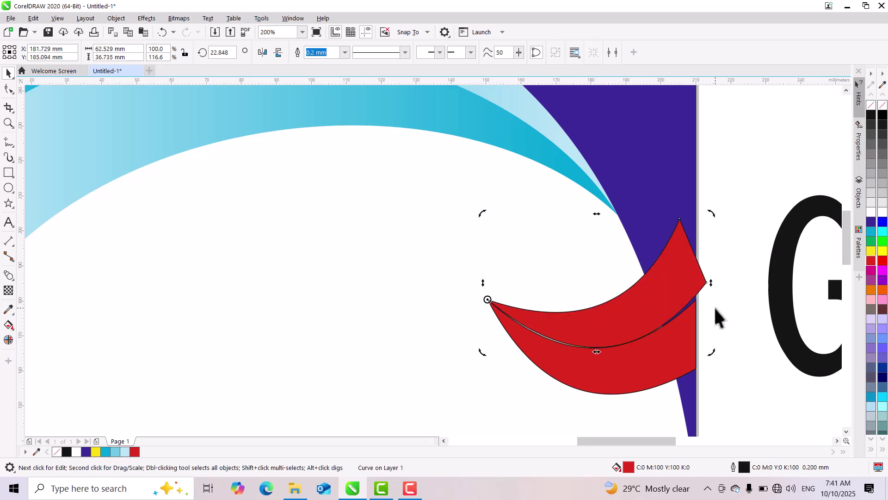
- Reshape the rotated copy so its wide end meets the page's right edge and its lower curve closes the gap to the original swoosh
{"action": "left_click", "coordinate": [6, 91]}
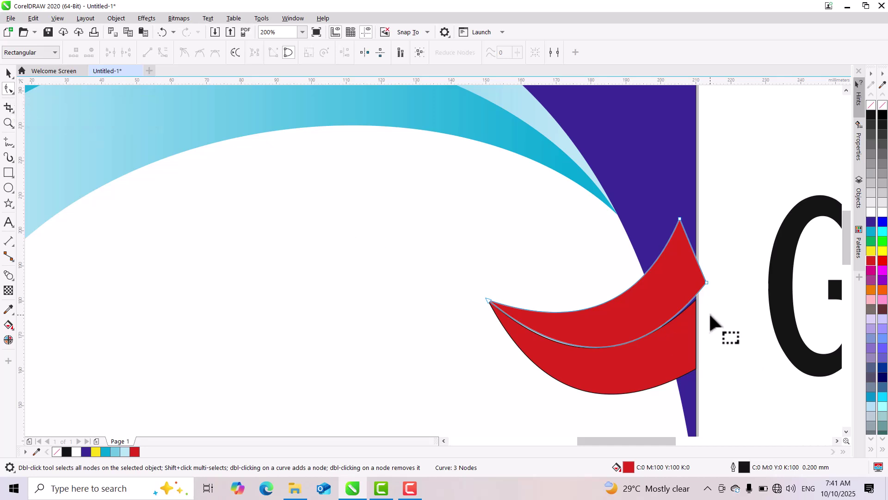
{"action": "scroll", "coordinate": [708, 312], "scroll_direction": "up", "scroll_amount": 2}
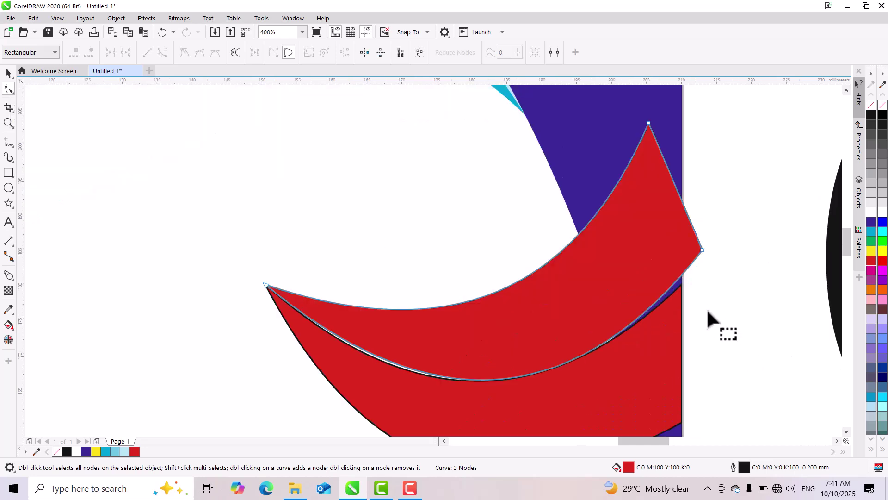
{"action": "left_click", "coordinate": [697, 265]}
{"action": "left_click_drag", "start_coordinate": [703, 247], "coordinate": [703, 259]}
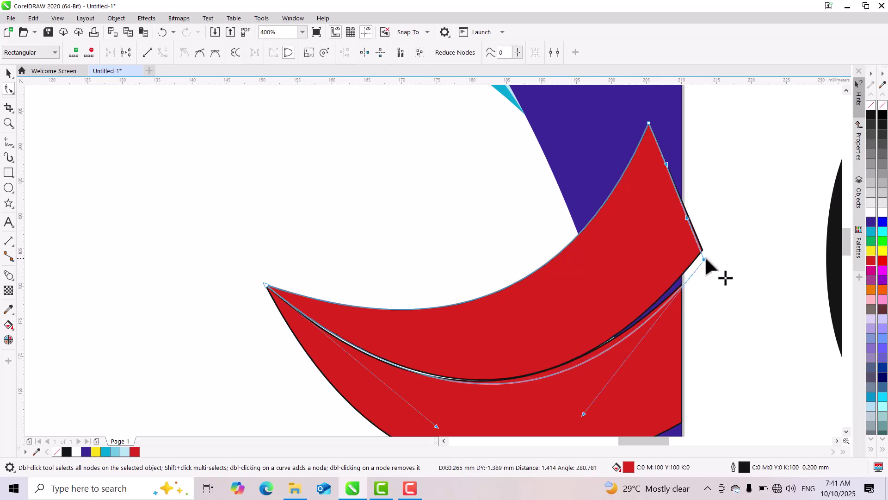
{"action": "scroll", "coordinate": [354, 360], "scroll_direction": "up", "scroll_amount": 2}
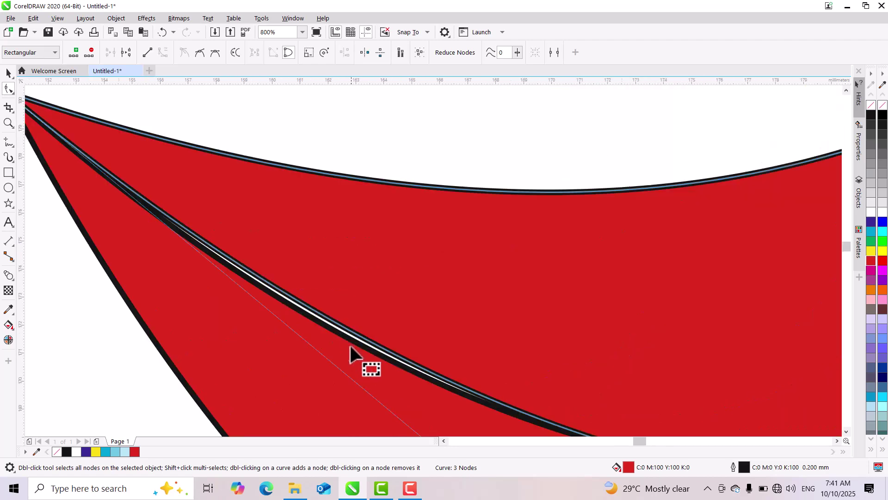
{"action": "scroll", "coordinate": [346, 277], "scroll_direction": "down", "scroll_amount": 2}
{"action": "scroll", "coordinate": [451, 403], "scroll_direction": "down", "scroll_amount": 2}
{"action": "left_click_drag", "start_coordinate": [450, 403], "coordinate": [449, 391]}
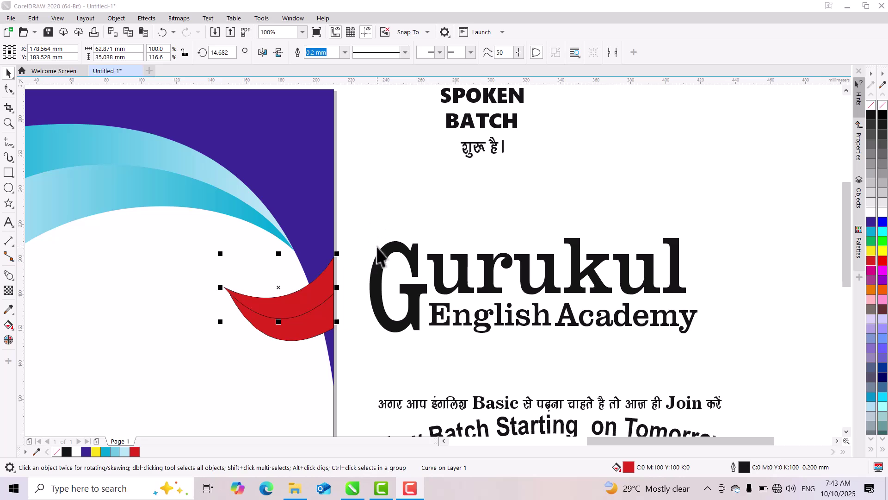
- Enlarge both red swooshes together toward the inside of the page to a width of about 71 mm
{"action": "left_click", "coordinate": [353, 308]}
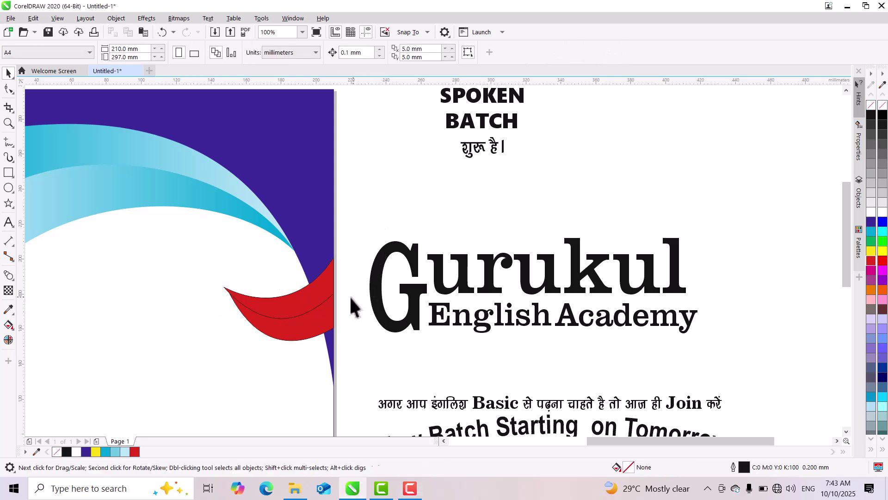
{"action": "scroll", "coordinate": [296, 314], "scroll_direction": "down", "scroll_amount": 3}
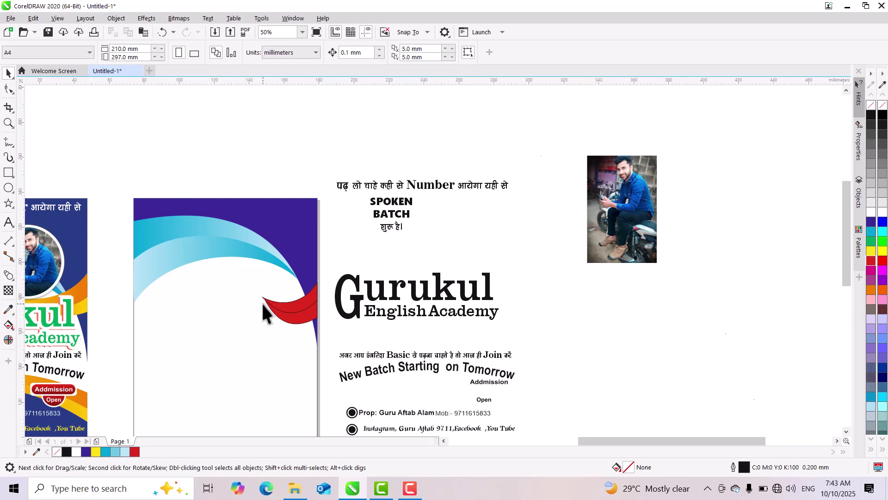
{"action": "scroll", "coordinate": [262, 301], "scroll_direction": "up", "scroll_amount": 3}
{"action": "left_click", "coordinate": [305, 314]}
{"action": "left_click", "coordinate": [323, 338], "text": "shift"}
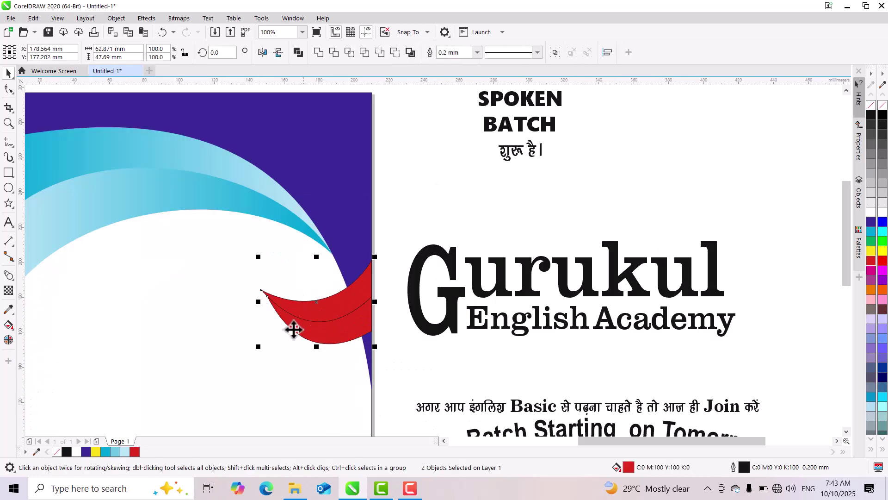
{"action": "left_click_drag", "start_coordinate": [259, 301], "coordinate": [246, 301]}
{"action": "key", "text": "Escape"}
- Apply a horizontal linear fountain fill across the upper swoosh with orange at both ends
{"action": "left_click", "coordinate": [312, 309]}
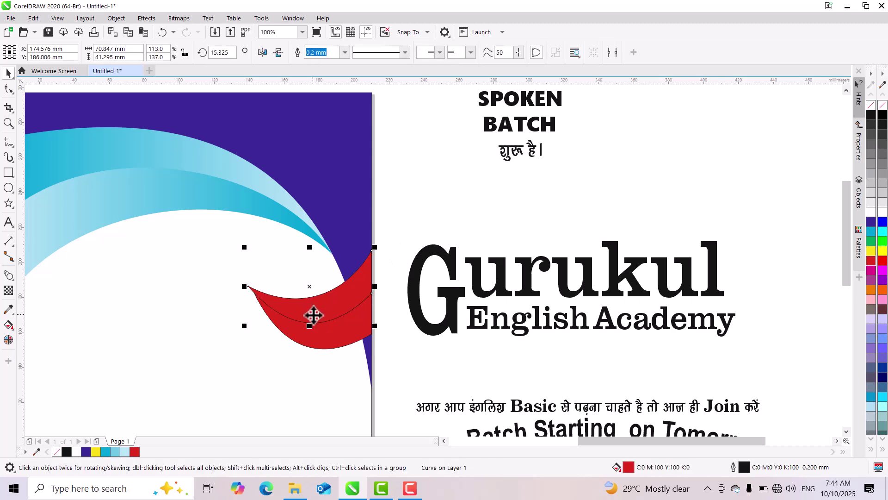
{"action": "key", "text": "g"}
{"action": "left_click_drag", "start_coordinate": [262, 301], "coordinate": [372, 301]}
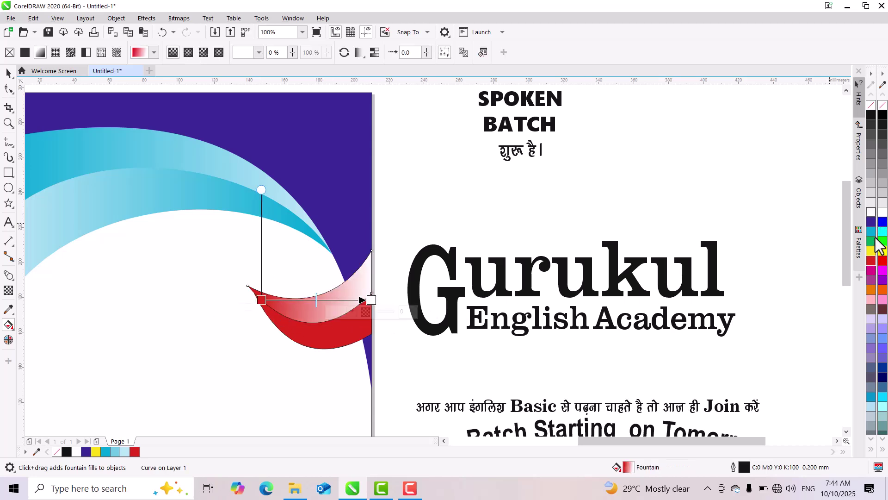
{"action": "left_click", "coordinate": [872, 291]}
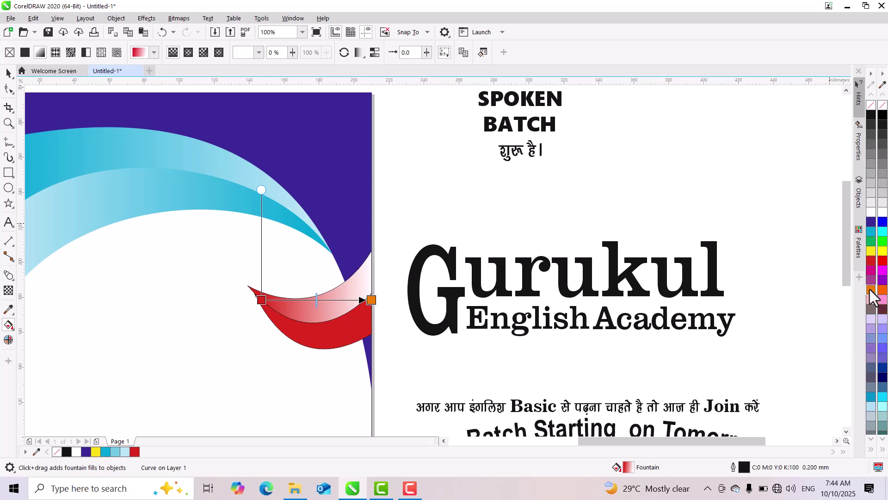
{"action": "left_click", "coordinate": [265, 300]}
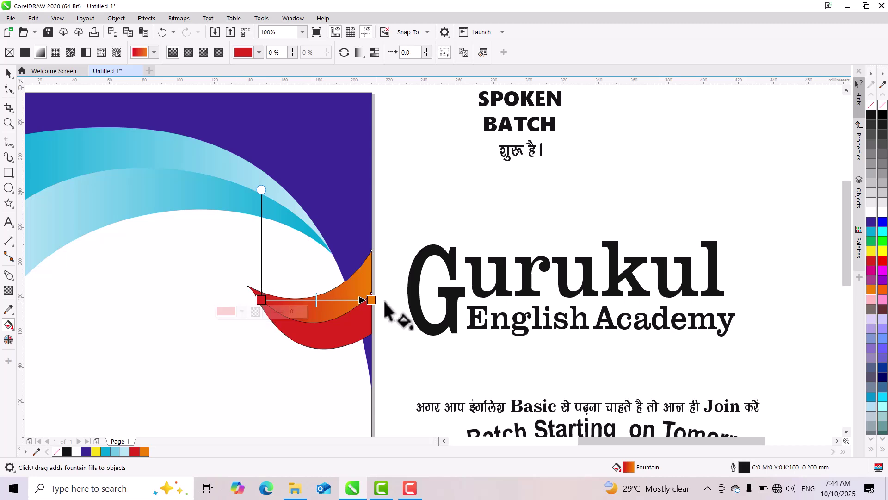
{"action": "left_click", "coordinate": [871, 292]}
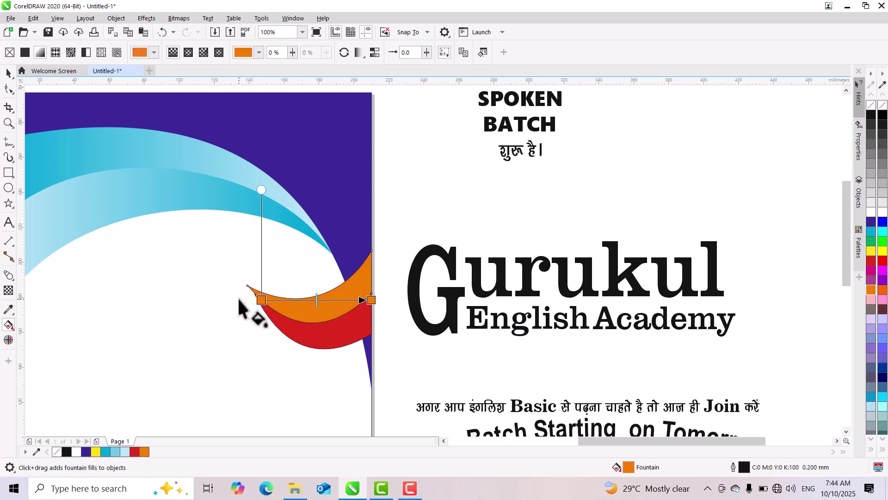
- Set the fountain fill's start colour at the swoosh's pointed end to light orange, C0 M31 Y79 K0
{"action": "mouse_move", "coordinate": [262, 299]}
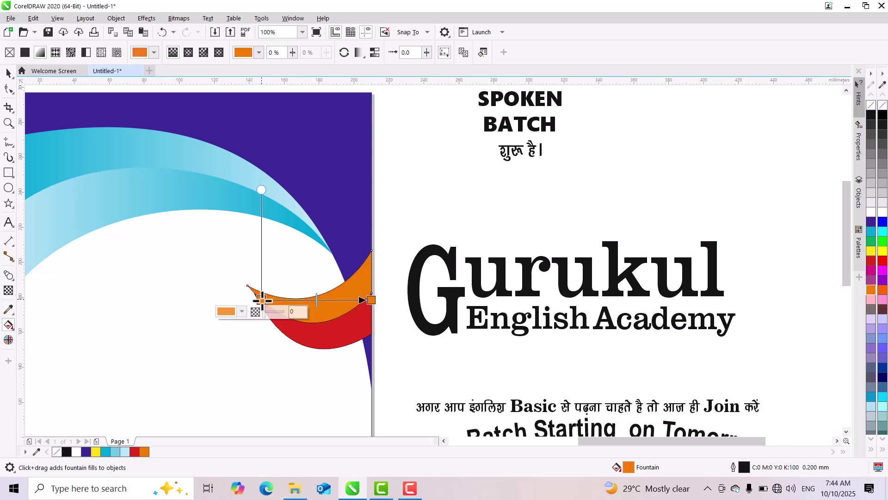
{"action": "left_click", "coordinate": [242, 313]}
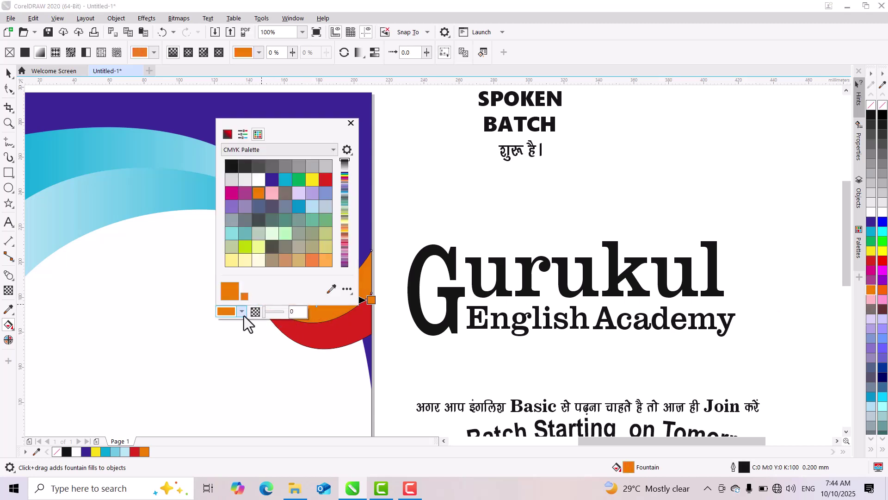
{"action": "left_click", "coordinate": [226, 135]}
{"action": "left_click", "coordinate": [256, 163]}
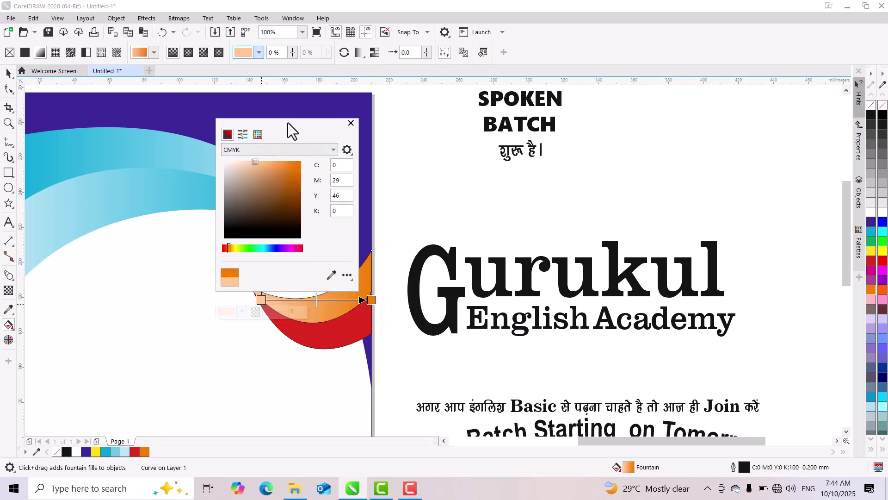
{"action": "left_click_drag", "start_coordinate": [286, 123], "coordinate": [503, 123]}
{"action": "left_click_drag", "start_coordinate": [485, 160], "coordinate": [495, 155]}
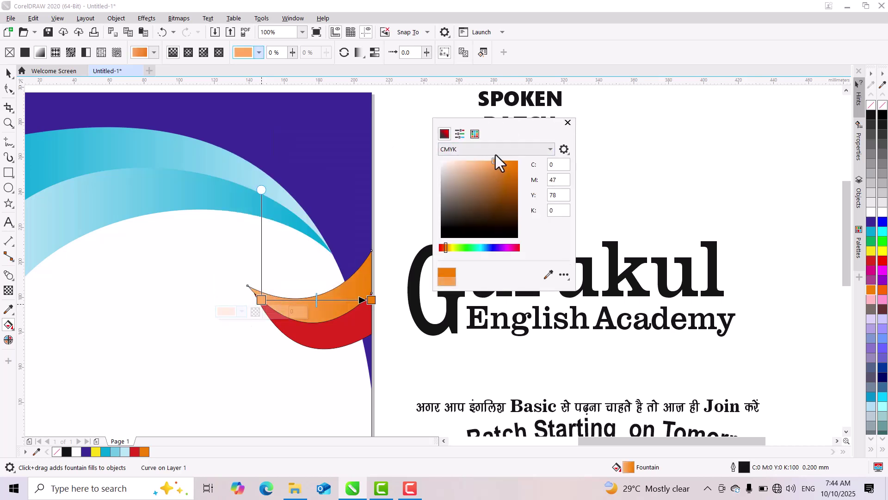
{"action": "left_click", "coordinate": [451, 248]}
{"action": "left_click", "coordinate": [453, 249]}
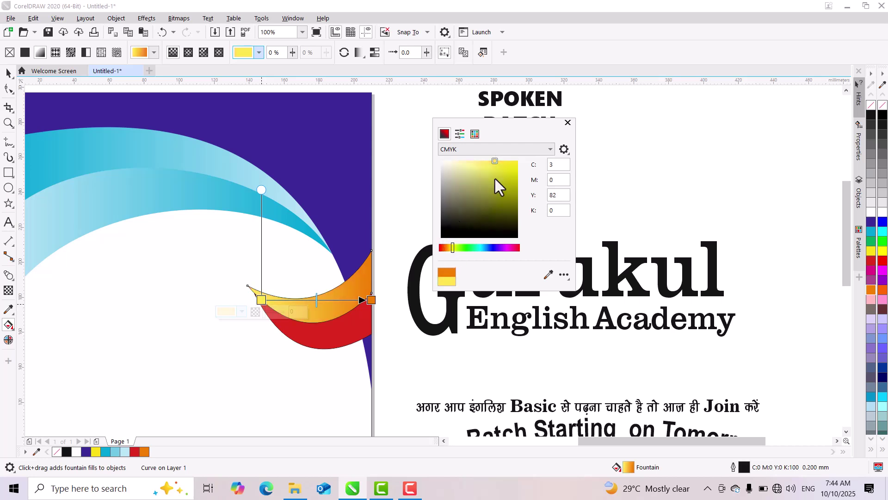
{"action": "left_click", "coordinate": [448, 248]}
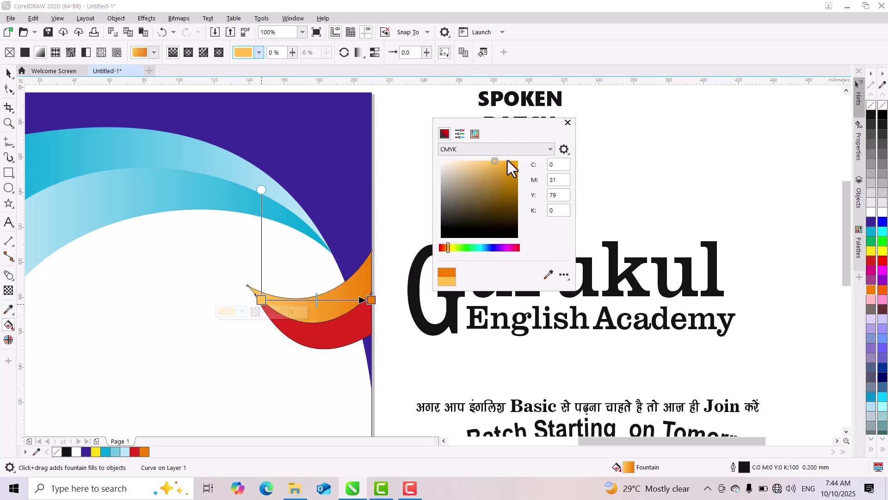
{"action": "left_click", "coordinate": [568, 123]}
{"action": "left_click", "coordinate": [8, 73]}
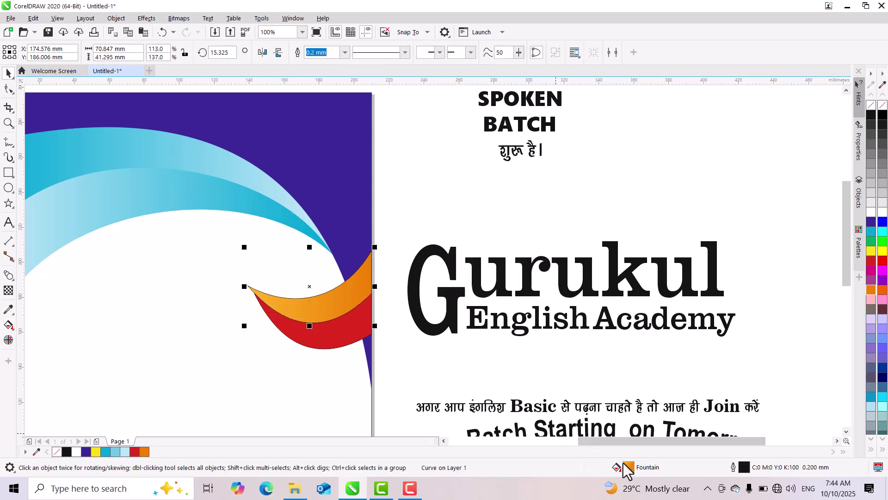
- Copy the upper swoosh's orange gradient onto the lower red swoosh and remove the outlines of both shapes
{"action": "left_click_drag", "start_coordinate": [633, 471], "coordinate": [334, 320]}
{"action": "left_click_drag", "start_coordinate": [410, 222], "coordinate": [155, 365]}
{"action": "right_click", "coordinate": [871, 106]}
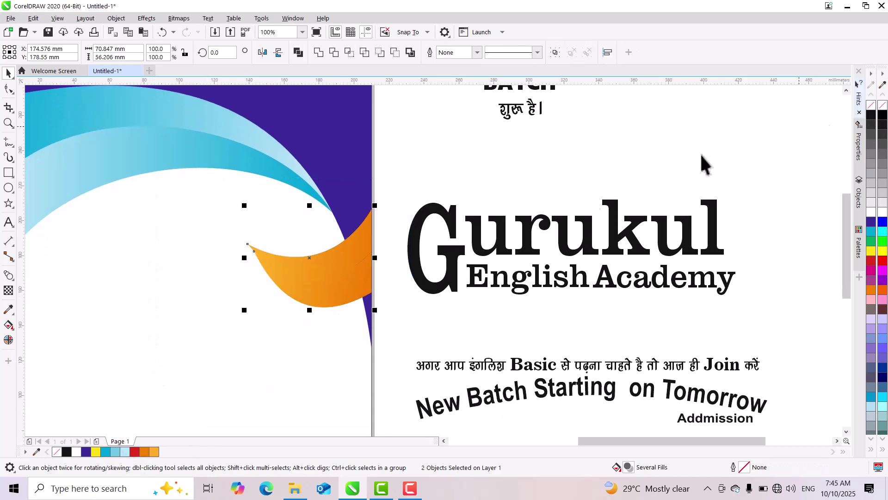
- Reverse the lower swoosh's gradient horizontally, with dark orange toward the pointed end and light orange beyond the page edge
{"action": "left_click", "coordinate": [321, 257]}
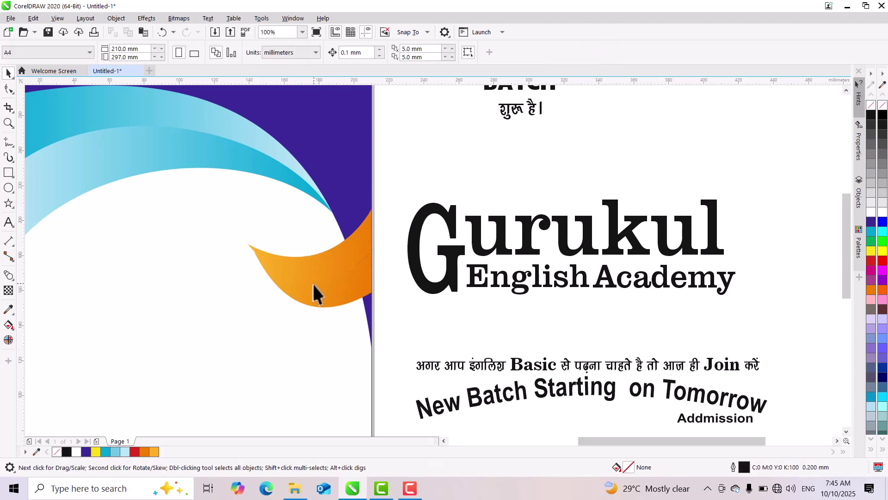
{"action": "left_click", "coordinate": [313, 285]}
{"action": "key", "text": "g"}
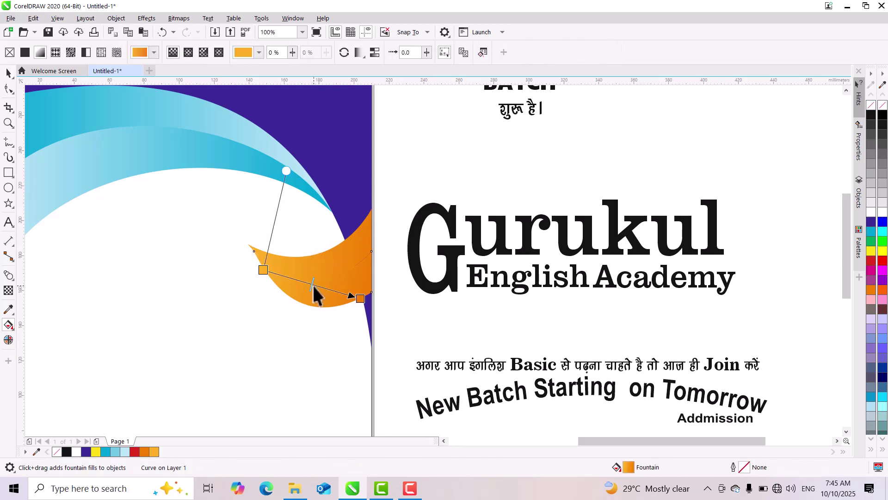
{"action": "left_click_drag", "start_coordinate": [266, 270], "coordinate": [276, 299]}
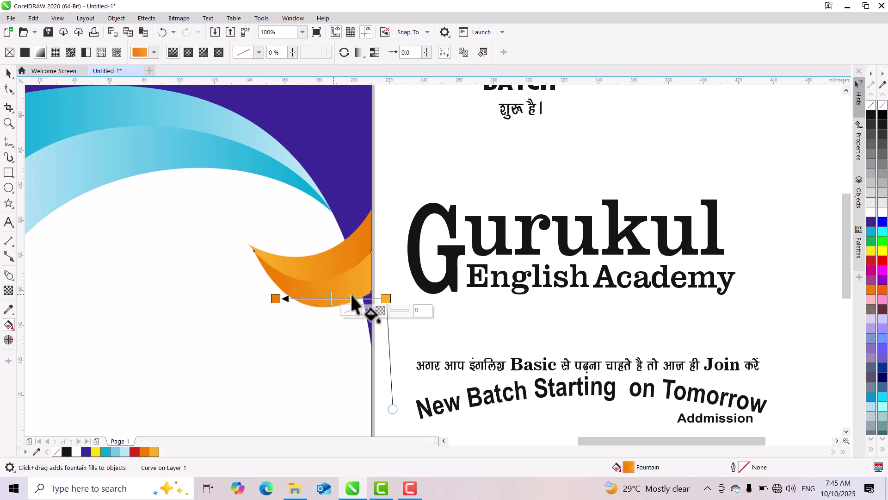
{"action": "left_click", "coordinate": [9, 73]}
- Draw a circle about 76 mm in diameter over the page's left edge at the lower wave's end and fill it white
{"action": "scroll", "coordinate": [452, 254], "scroll_direction": "down", "scroll_amount": 1}
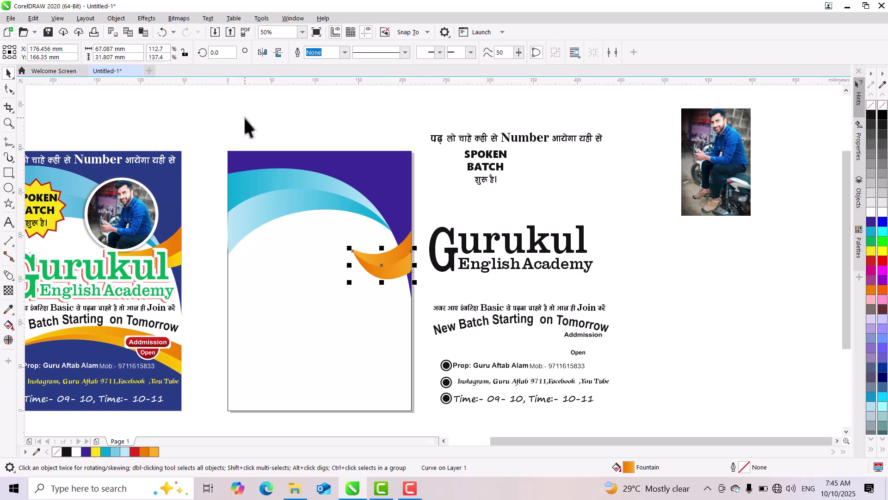
{"action": "left_click", "coordinate": [8, 188]}
{"action": "left_click_drag", "start_coordinate": [199, 232], "coordinate": [266, 299]}
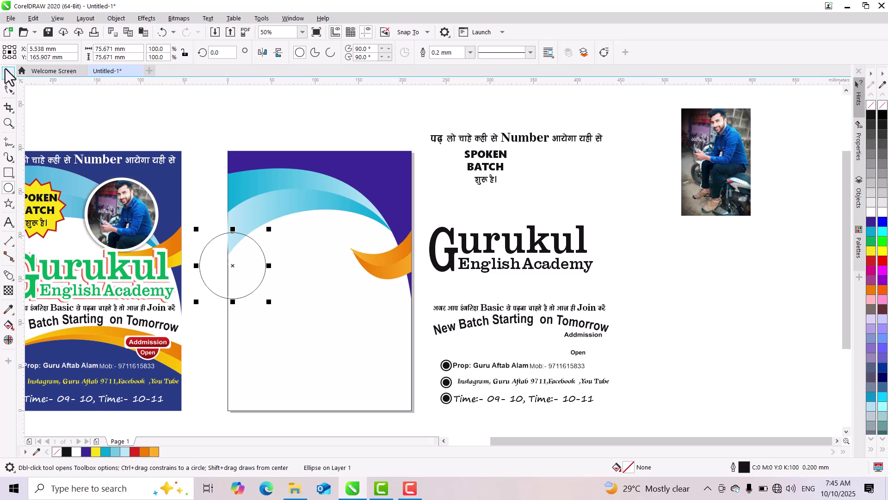
{"action": "left_click", "coordinate": [8, 73]}
{"action": "scroll", "coordinate": [254, 278], "scroll_direction": "up", "scroll_amount": 1}
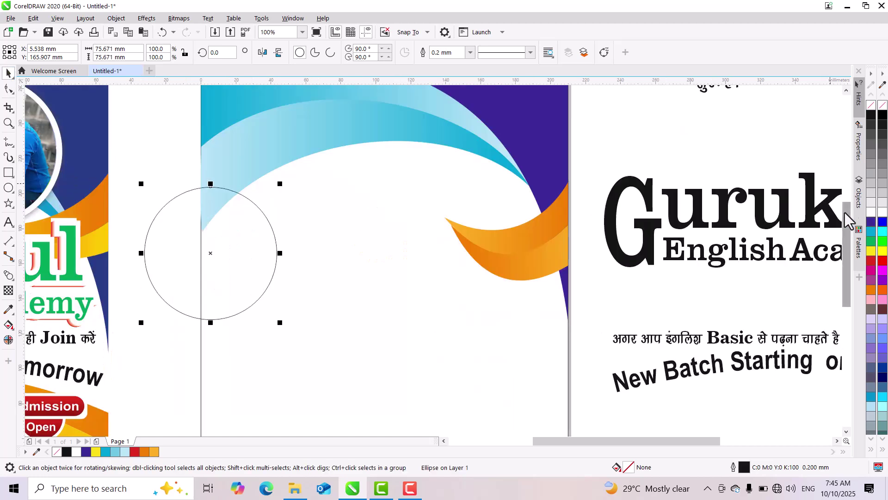
{"action": "left_click", "coordinate": [871, 212]}
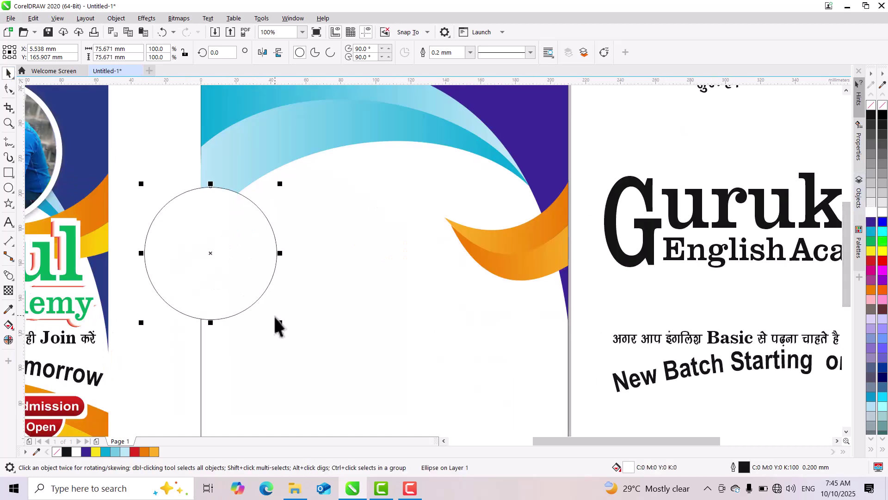
- Place an 82.55 mm concentric copy behind the white circle and apply the Inner Glow shadow preset to that larger circle
{"action": "left_click_drag", "start_coordinate": [283, 327], "coordinate": [290, 338]}
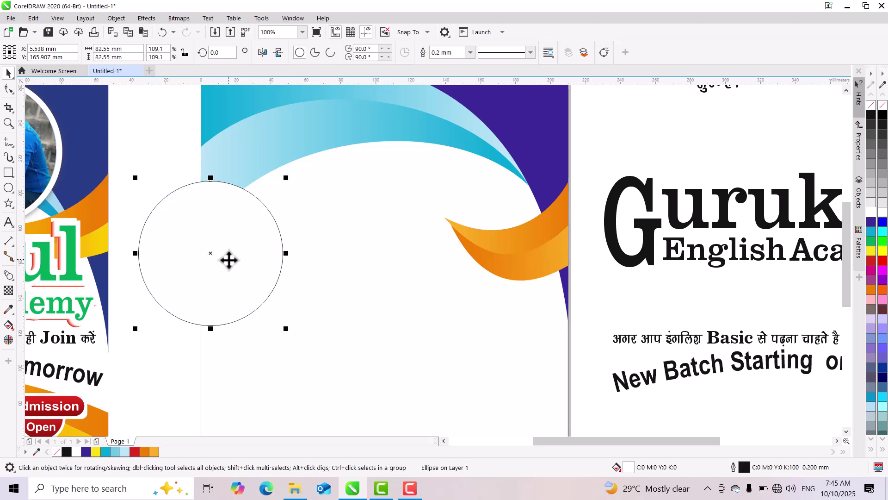
{"action": "key", "text": "ctrl+Page_Down"}
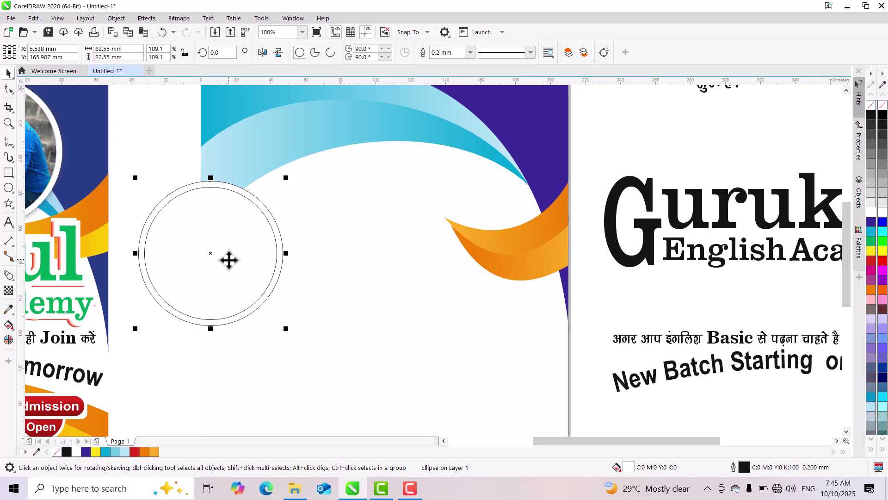
{"action": "left_click", "coordinate": [9, 275]}
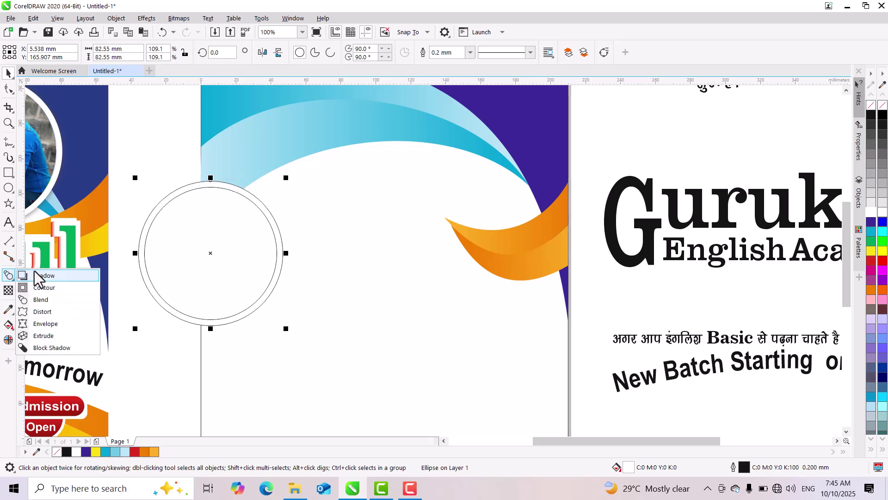
{"action": "left_click", "coordinate": [23, 276]}
{"action": "left_click", "coordinate": [13, 53]}
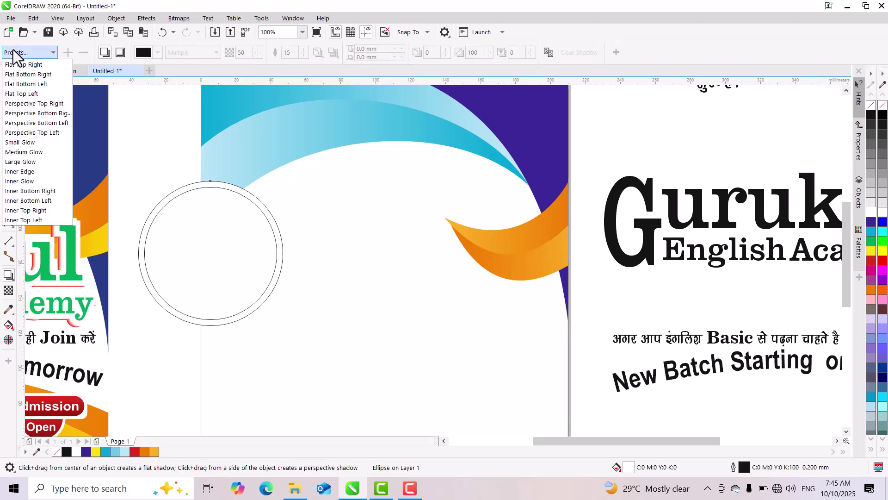
{"action": "left_click", "coordinate": [21, 174]}
{"action": "left_click", "coordinate": [37, 51]}
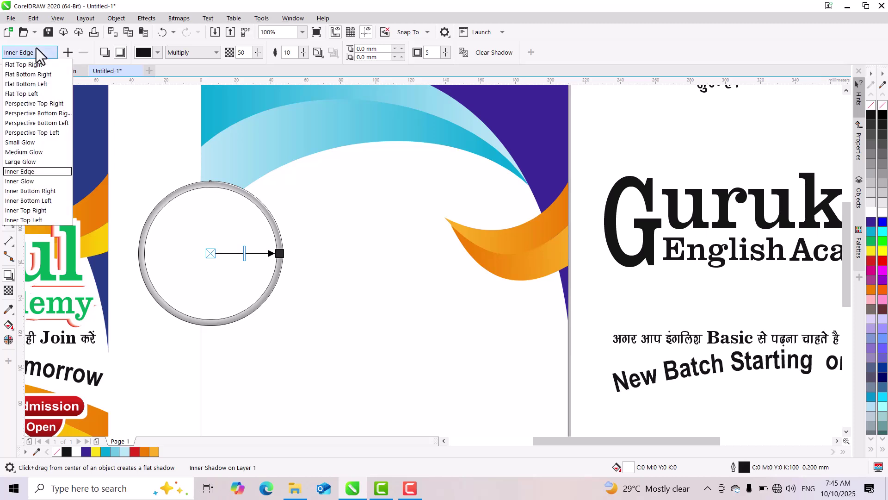
{"action": "left_click", "coordinate": [28, 182]}
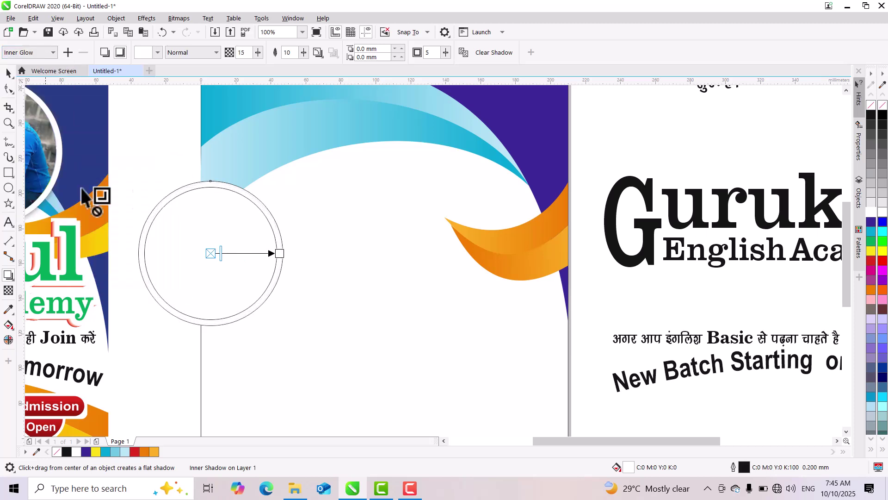
- Colour the larger circle's shadow dark grey, turn it into an outer drop shadow and set its opacity to 50
{"action": "left_click", "coordinate": [157, 54]}
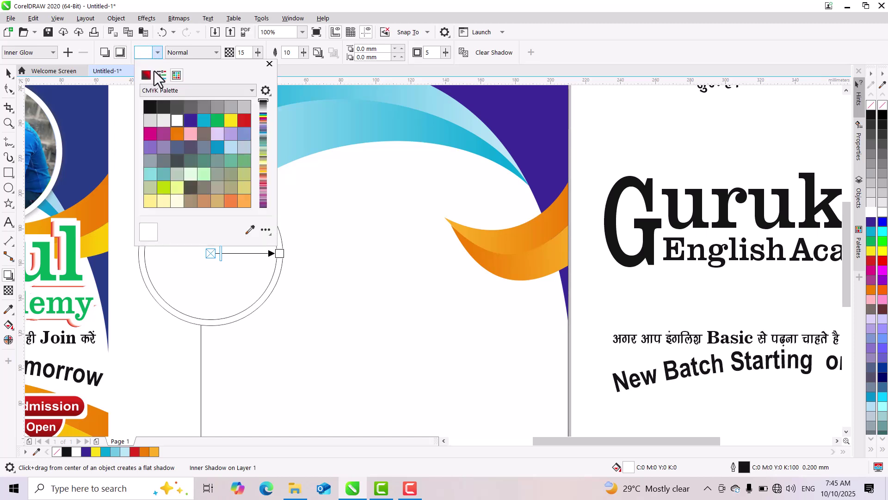
{"action": "left_click", "coordinate": [192, 106]}
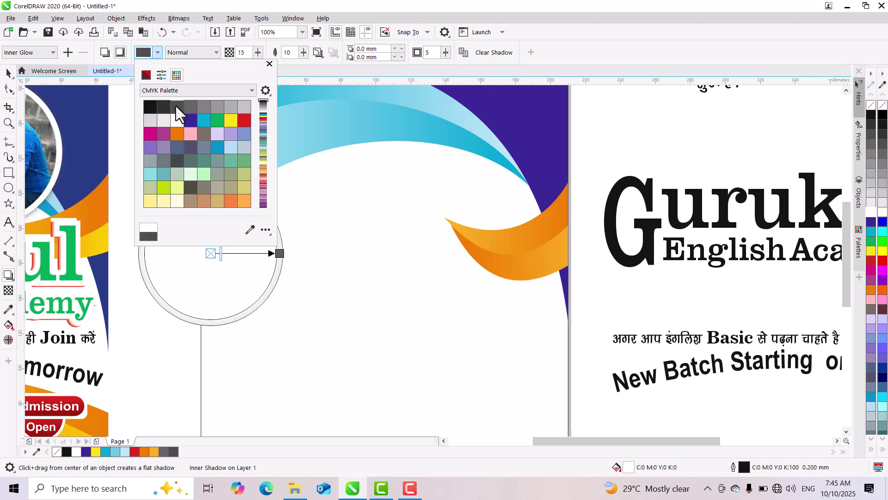
{"action": "left_click", "coordinate": [269, 64]}
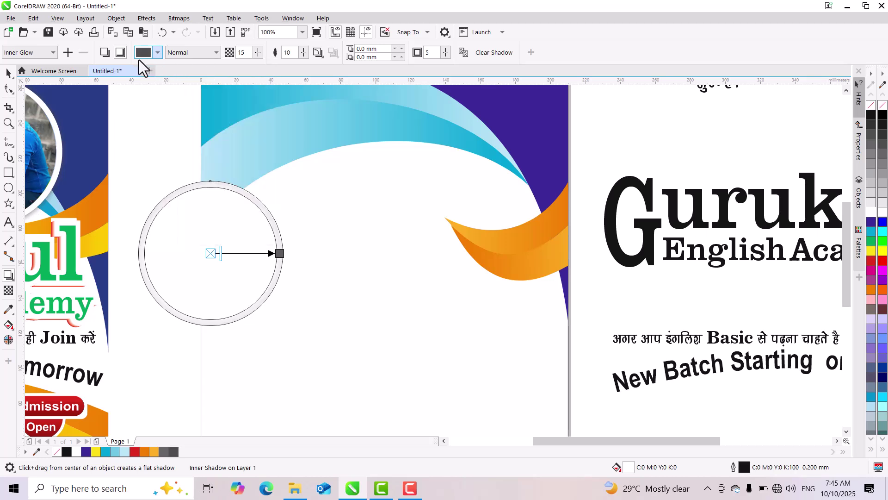
{"action": "left_click", "coordinate": [105, 53]}
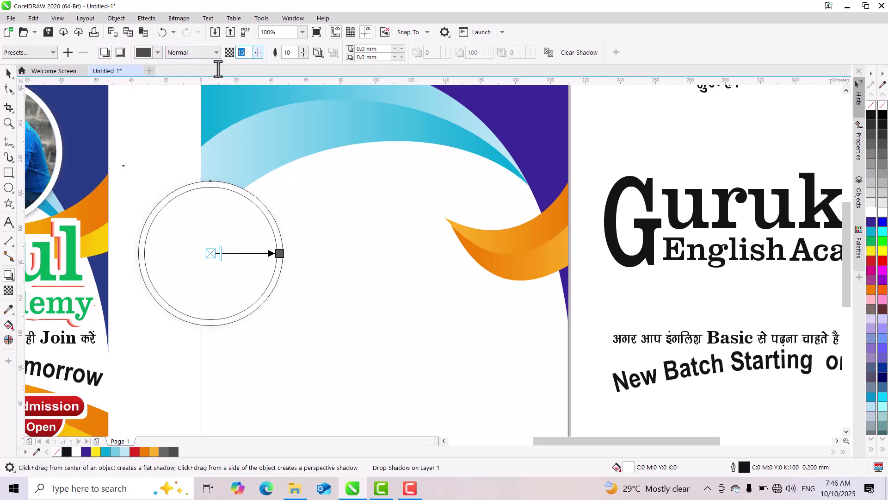
{"action": "type", "text": "50"}
{"action": "key", "text": "Return"}
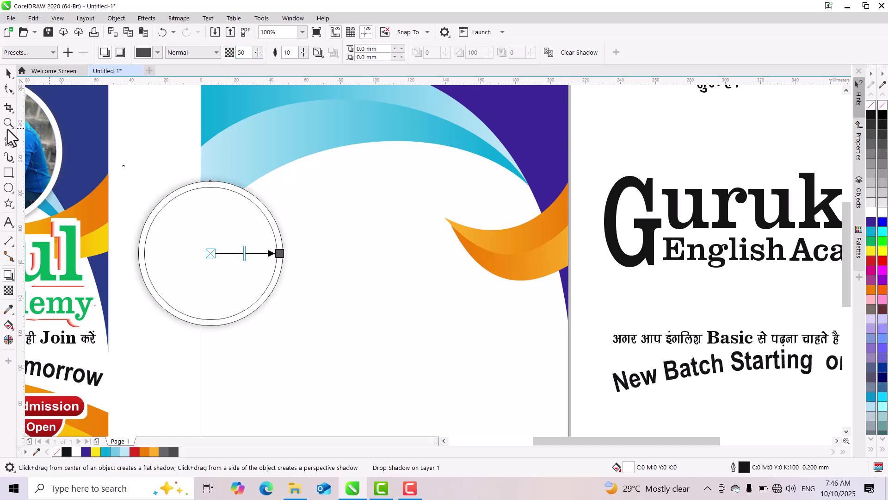
- Fill the inner circle black and move the whole shadowed frame over the purple area at the page's upper right
{"action": "left_click", "coordinate": [9, 73]}
{"action": "scroll", "coordinate": [150, 144], "scroll_direction": "down", "scroll_amount": 2}
{"action": "left_click", "coordinate": [128, 147]}
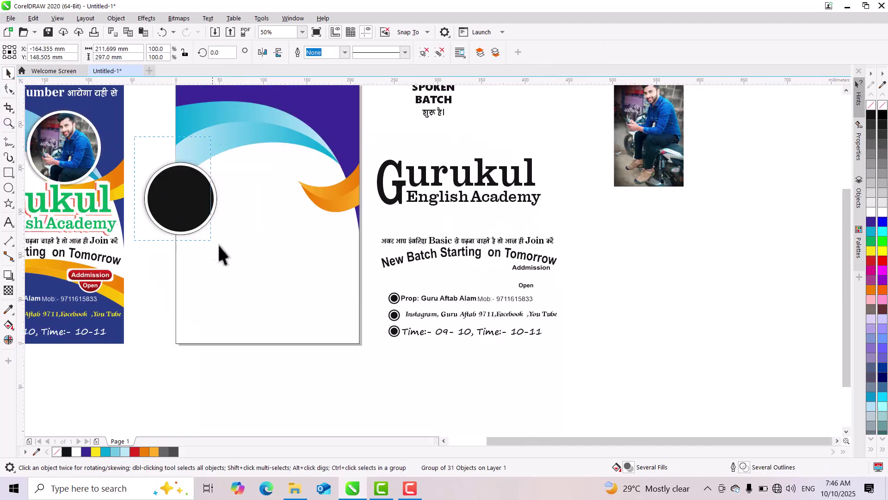
{"action": "left_click", "coordinate": [174, 200]}
{"action": "left_click_drag", "start_coordinate": [174, 201], "coordinate": [311, 150]}
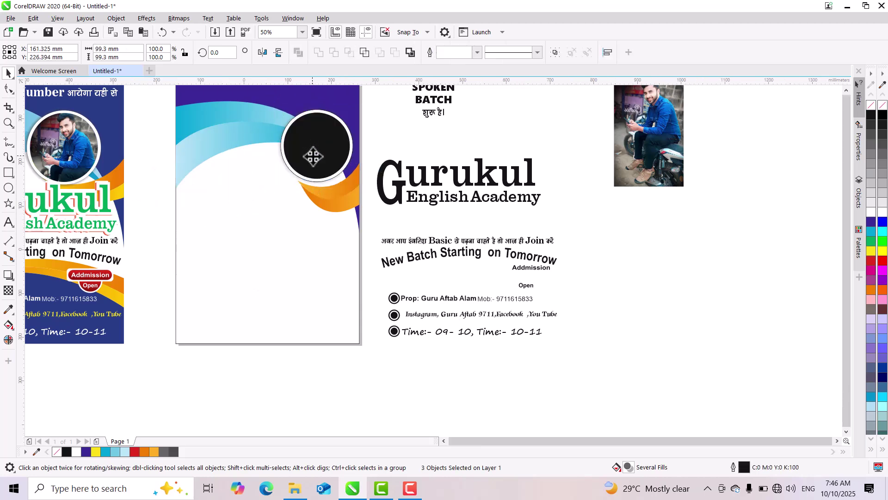
{"action": "scroll", "coordinate": [312, 153], "scroll_direction": "down", "scroll_amount": 1}
{"action": "scroll", "coordinate": [309, 118], "scroll_direction": "up", "scroll_amount": 1}
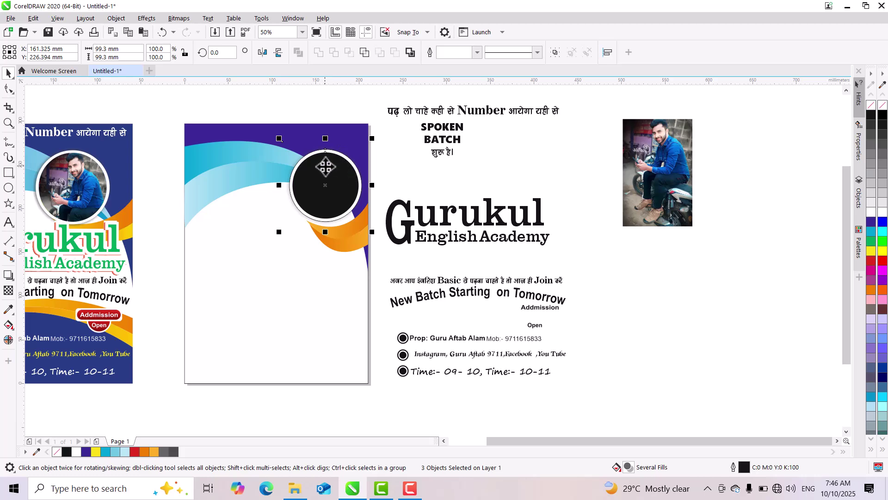
- Shrink the circular frame to about 80 mm across including its shadow, near X 166 mm, Y 226 mm on the page
{"action": "scroll", "coordinate": [326, 166], "scroll_direction": "up", "scroll_amount": 1}
{"action": "left_click_drag", "start_coordinate": [416, 115], "coordinate": [417, 131]}
{"action": "mouse_move", "coordinate": [353, 185]}
{"action": "left_mouse_down"}
{"action": "mouse_move", "coordinate": [352, 196]}
{"action": "mouse_move", "coordinate": [360, 191]}
{"action": "mouse_move", "coordinate": [351, 194]}
{"action": "left_mouse_up"}
{"action": "left_click", "coordinate": [356, 195]}
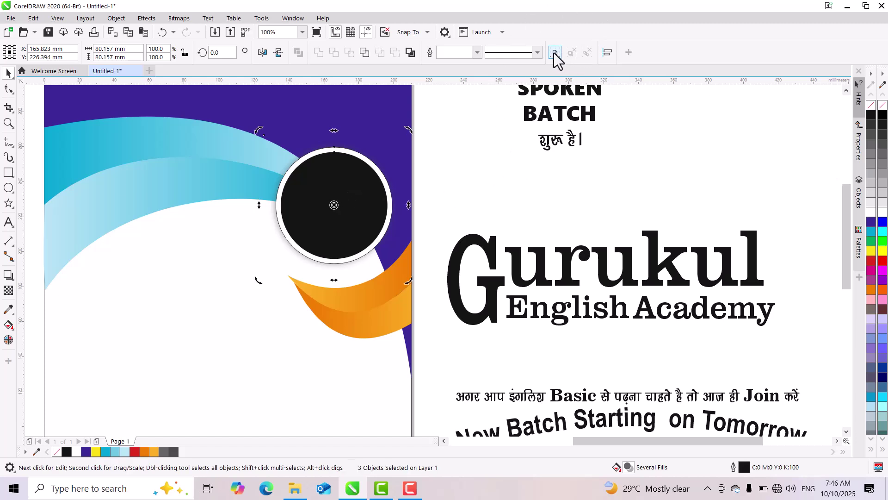
{"action": "key", "text": "Escape"}
{"action": "scroll", "coordinate": [332, 204], "scroll_direction": "down", "scroll_amount": 2}
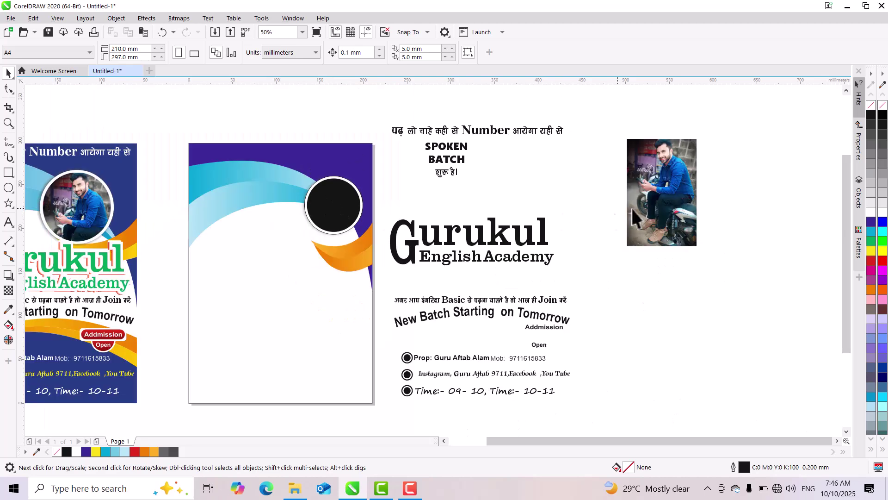
- PowerClip the motorcycle portrait photo inside the frame's black inner circle
{"action": "left_click", "coordinate": [661, 197]}
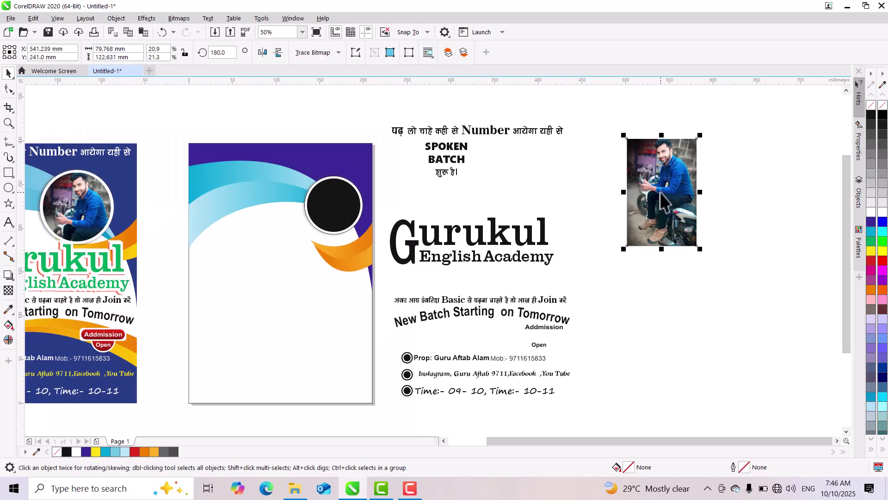
{"action": "right_click", "coordinate": [654, 168]}
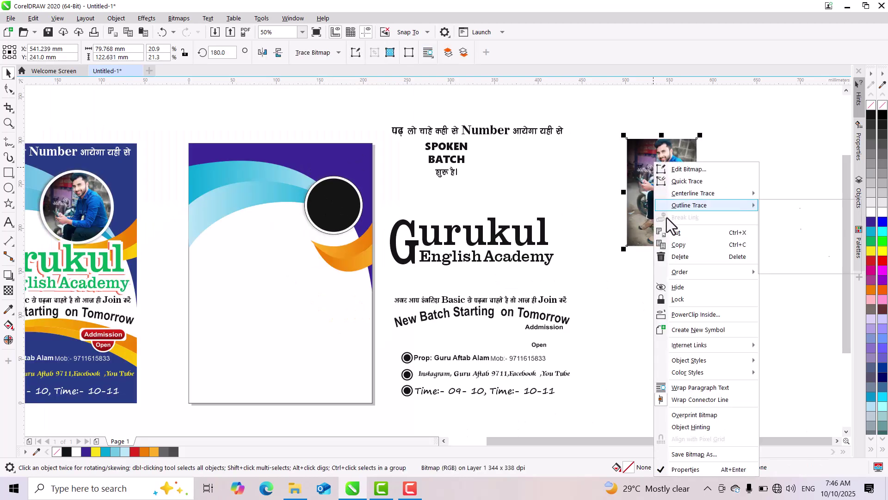
{"action": "left_click", "coordinate": [703, 316]}
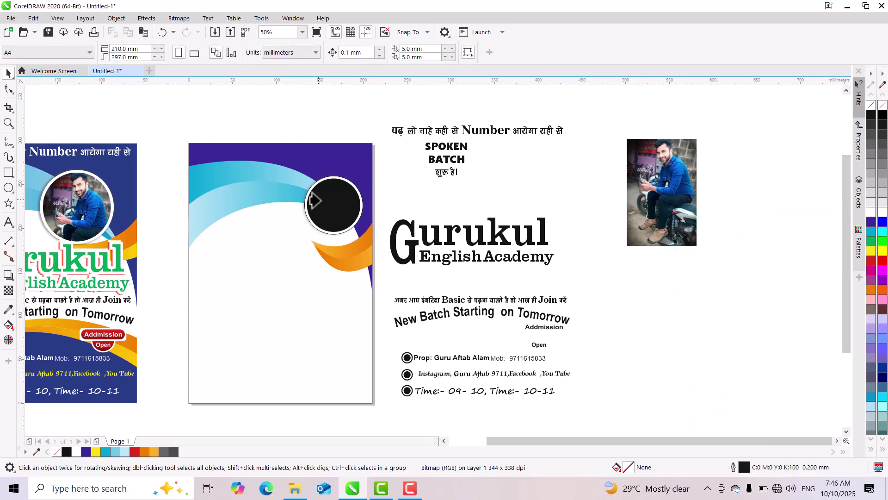
{"action": "left_click", "coordinate": [310, 198]}
- Resize the photo inside the PowerClip to about 62.5 × 96 mm and lower it so the head and torso sit within the circle
{"action": "left_click", "coordinate": [46, 100]}
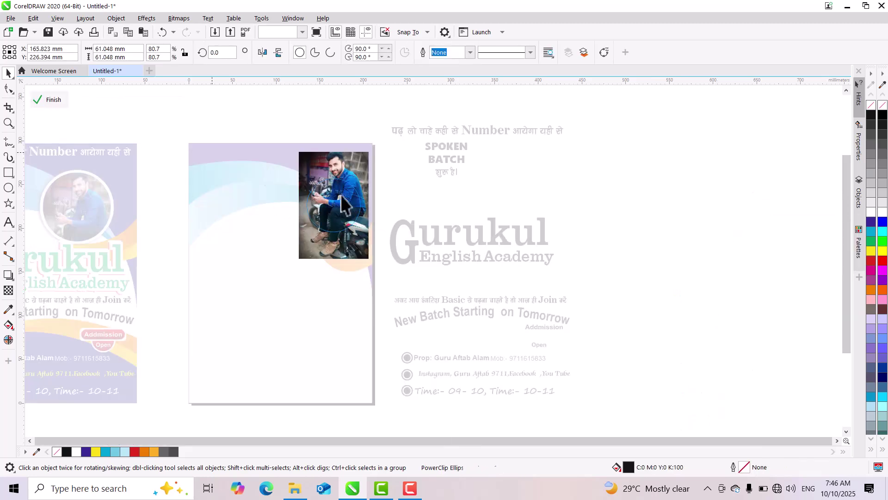
{"action": "scroll", "coordinate": [373, 178], "scroll_direction": "up", "scroll_amount": 2}
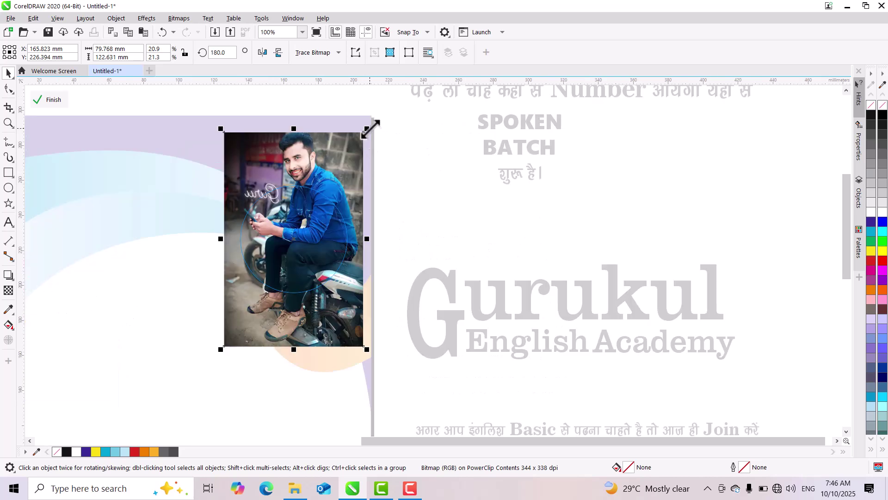
{"action": "left_click_drag", "start_coordinate": [370, 128], "coordinate": [340, 164]}
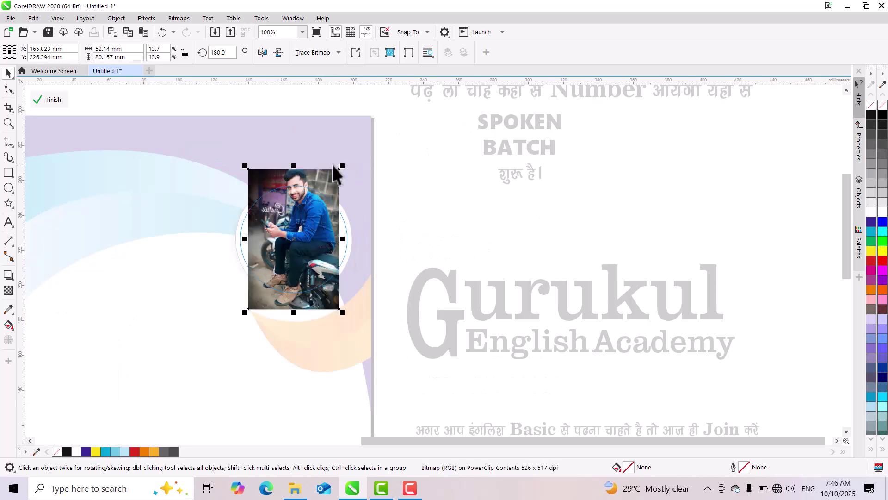
{"action": "scroll", "coordinate": [301, 274], "scroll_direction": "up", "scroll_amount": 4}
{"action": "left_click_drag", "start_coordinate": [307, 202], "coordinate": [304, 301]}
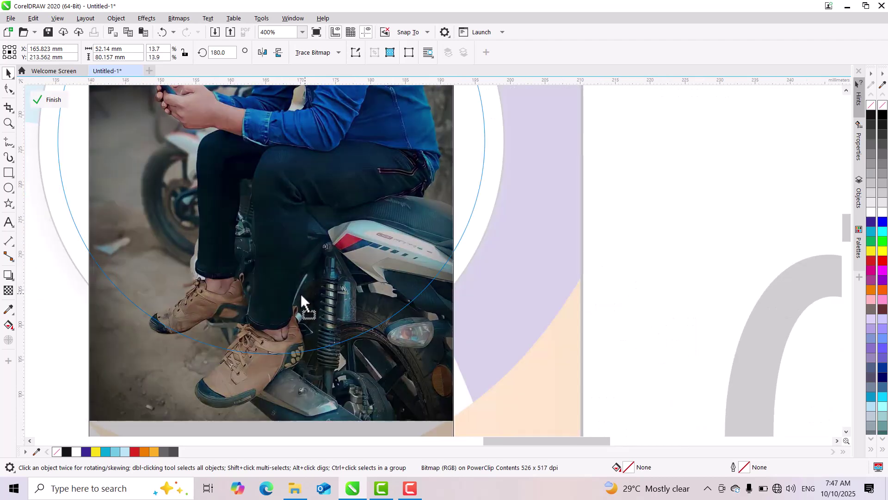
{"action": "left_click_drag", "start_coordinate": [291, 232], "coordinate": [291, 254]}
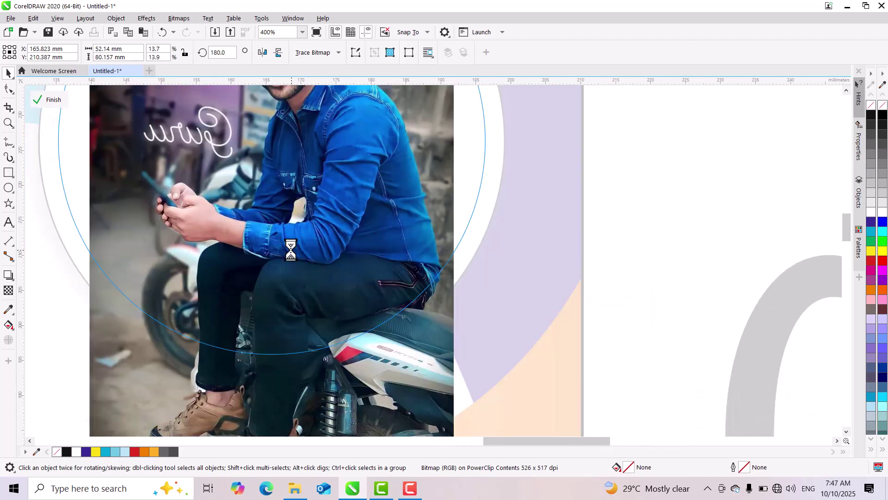
{"action": "scroll", "coordinate": [342, 250], "scroll_direction": "down", "scroll_amount": 2}
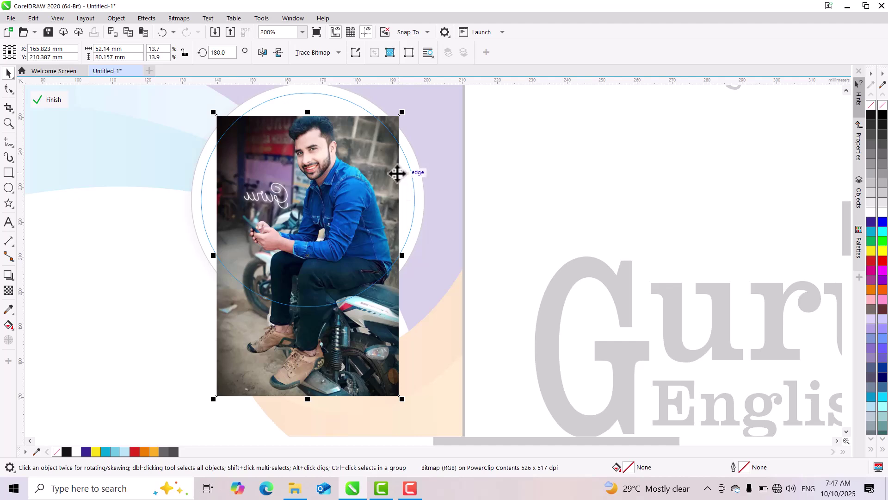
{"action": "scroll", "coordinate": [395, 168], "scroll_direction": "down", "scroll_amount": 2}
{"action": "left_click_drag", "start_coordinate": [400, 140], "coordinate": [441, 128]}
{"action": "scroll", "coordinate": [379, 173], "scroll_direction": "up", "scroll_amount": 2}
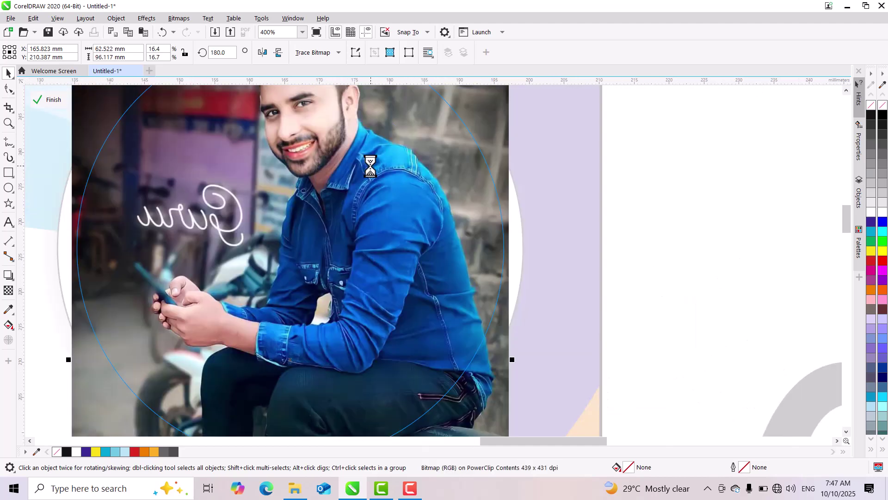
- Nudge the clipped photo down 1 mm to Y 209.387 mm and finish editing the PowerClip contents
{"action": "scroll", "coordinate": [334, 180], "scroll_direction": "down", "scroll_amount": 1}
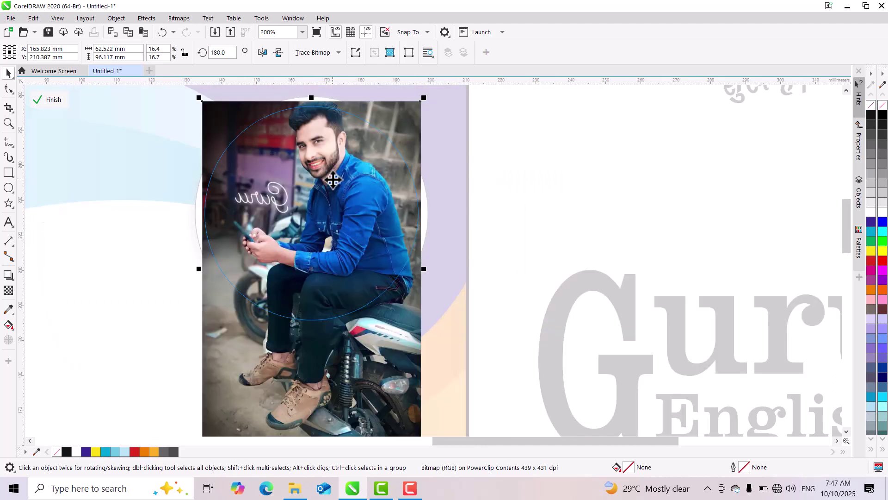
{"action": "key", "text": "Down"}
{"action": "key", "text": "Down"}
{"action": "key", "text": "Down"}
{"action": "key", "text": "Down"}
{"action": "key", "text": "Down"}
{"action": "key", "text": "Down"}
{"action": "key", "text": "Down"}
{"action": "key", "text": "Down"}
{"action": "key", "text": "Down"}
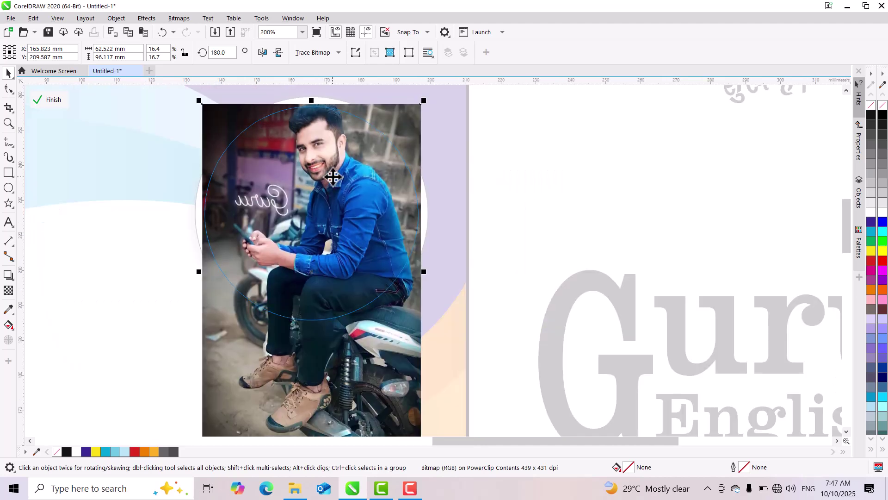
{"action": "key", "text": "Down"}
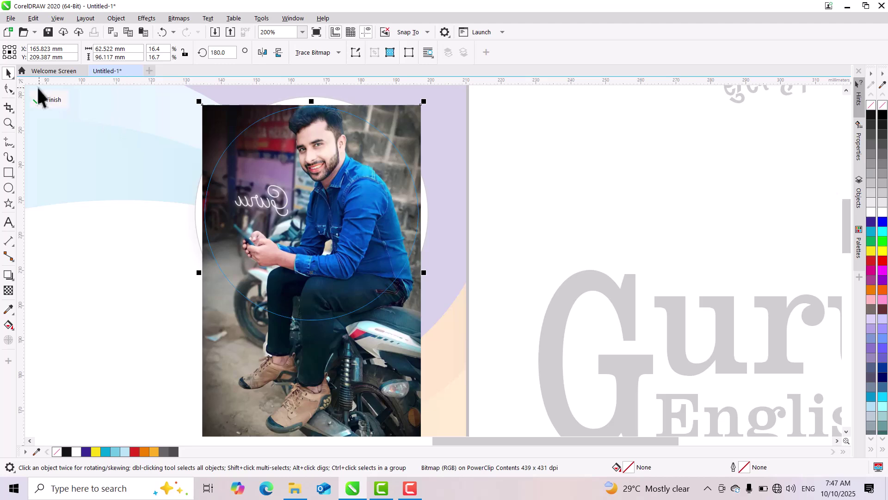
{"action": "left_click", "coordinate": [46, 103]}
- Place a copy of the two blue waves, mirrored vertically and horizontally, against the lower part of the page's right edge
{"action": "scroll", "coordinate": [383, 181], "scroll_direction": "down", "scroll_amount": 1}
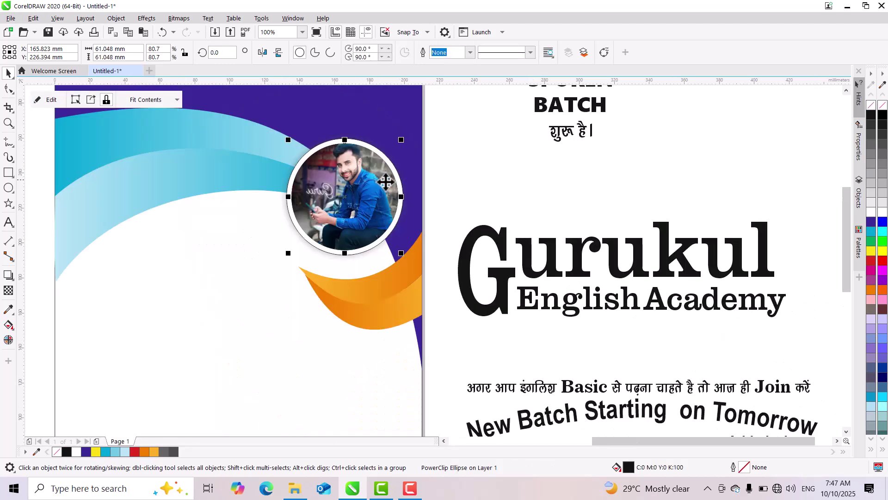
{"action": "scroll", "coordinate": [475, 153], "scroll_direction": "down", "scroll_amount": 1}
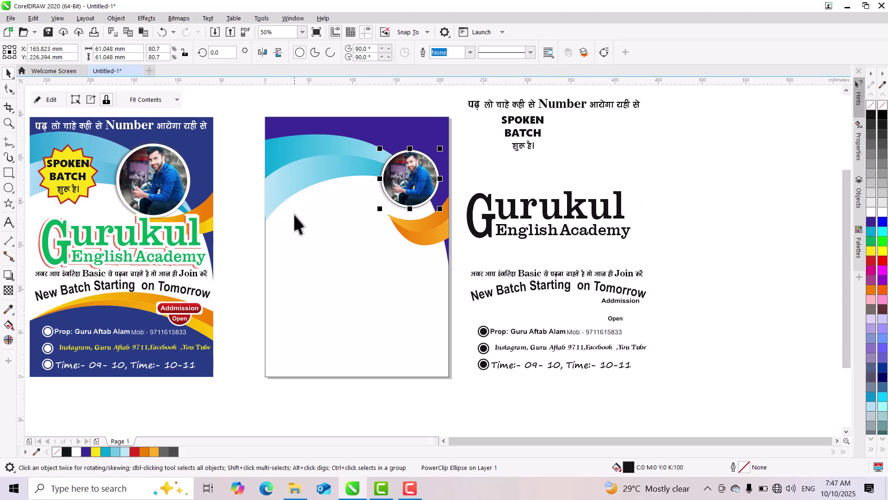
{"action": "left_click", "coordinate": [293, 188]}
{"action": "left_click", "coordinate": [292, 151], "text": "shift"}
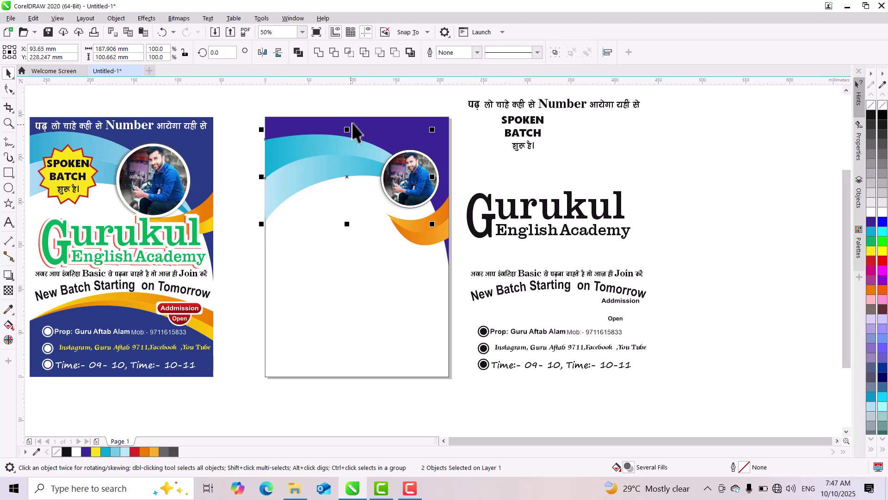
{"action": "left_click_drag", "start_coordinate": [345, 129], "coordinate": [341, 279]}
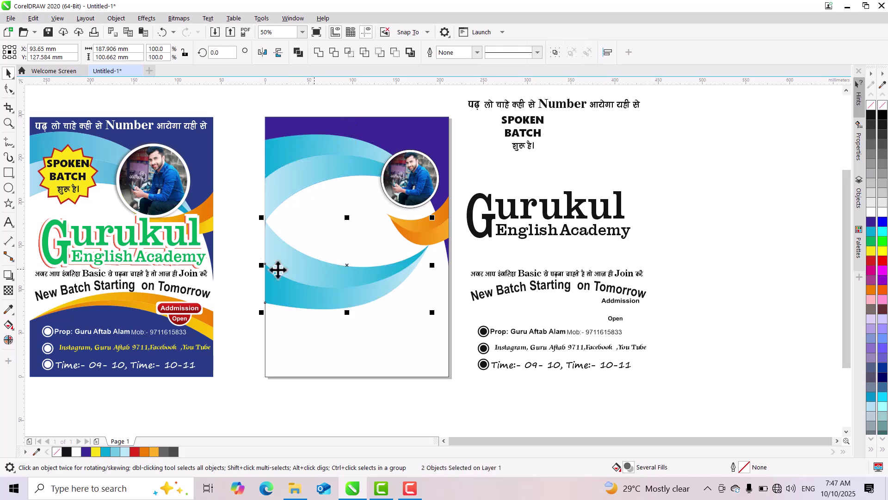
{"action": "left_click", "coordinate": [262, 53]}
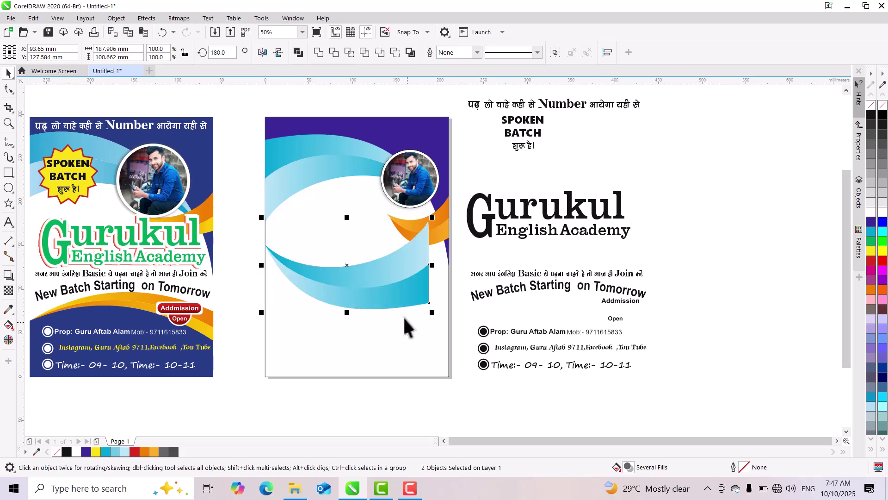
{"action": "left_click_drag", "start_coordinate": [391, 288], "coordinate": [411, 329]}
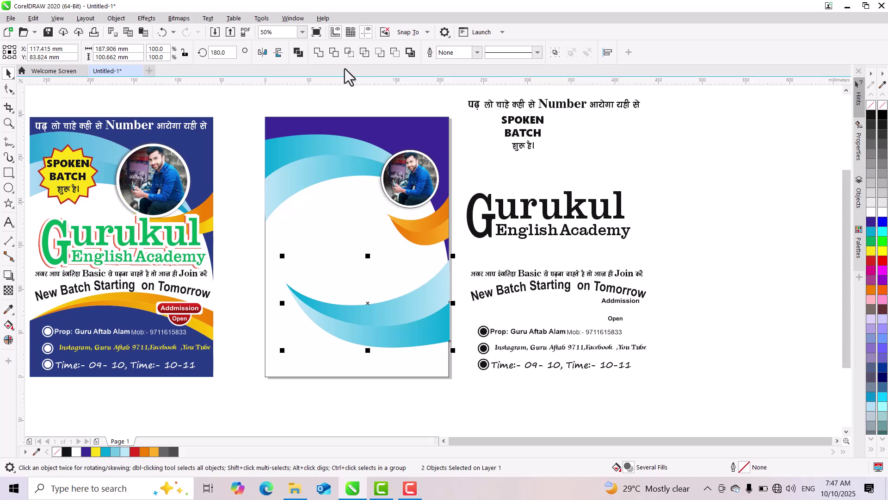
- Flip the two lower waves vertically and copy the orange fountain fills from the two small orange waves onto them
{"action": "left_click", "coordinate": [280, 51]}
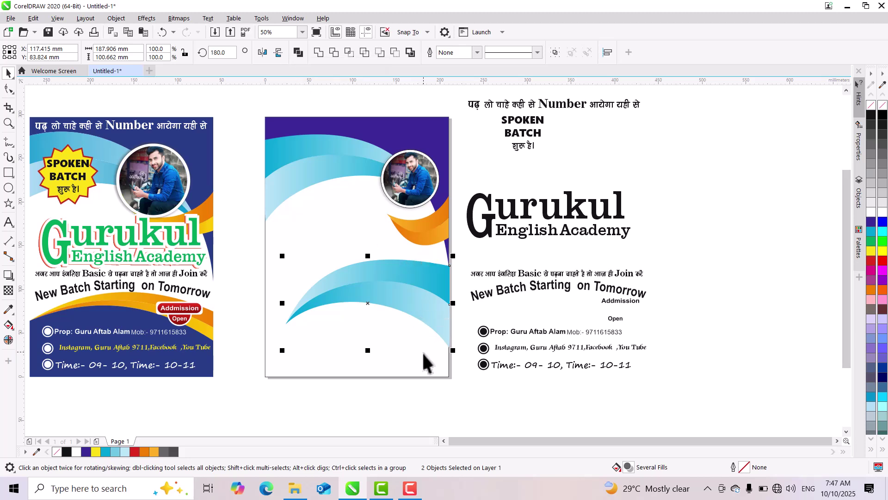
{"action": "left_click", "coordinate": [489, 377]}
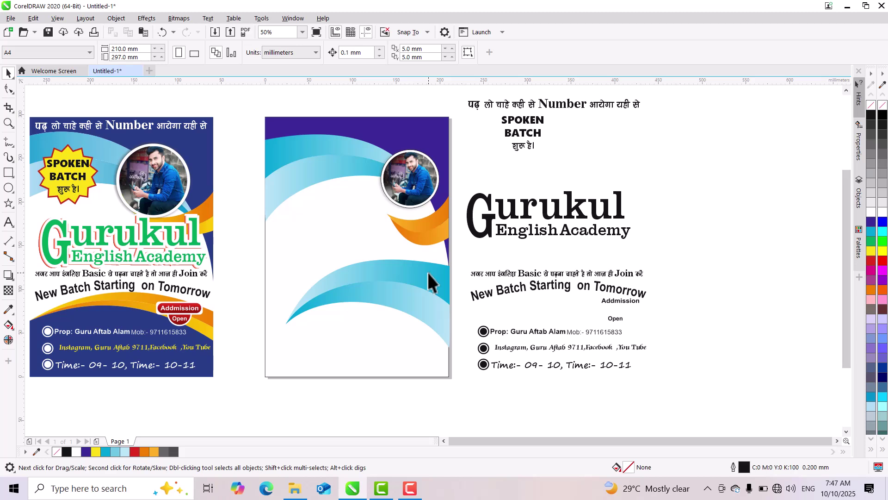
{"action": "left_click", "coordinate": [432, 215]}
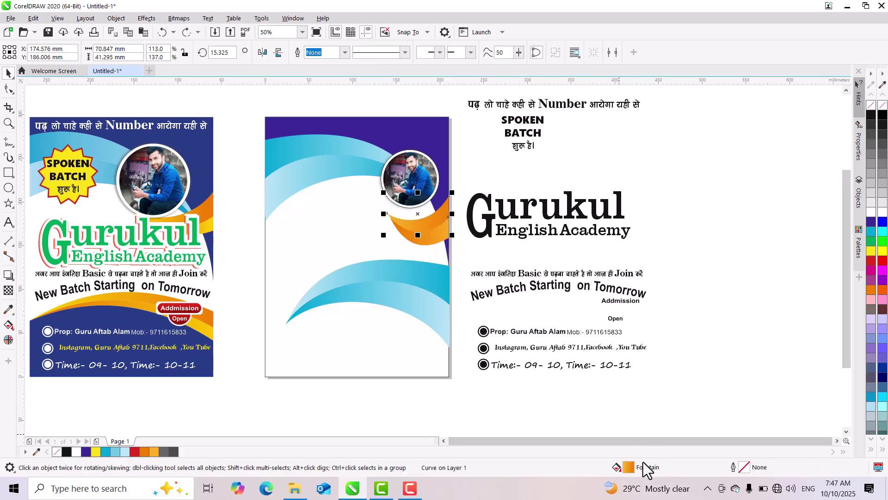
{"action": "left_click_drag", "start_coordinate": [434, 291], "coordinate": [417, 266]}
{"action": "left_click", "coordinate": [424, 236]}
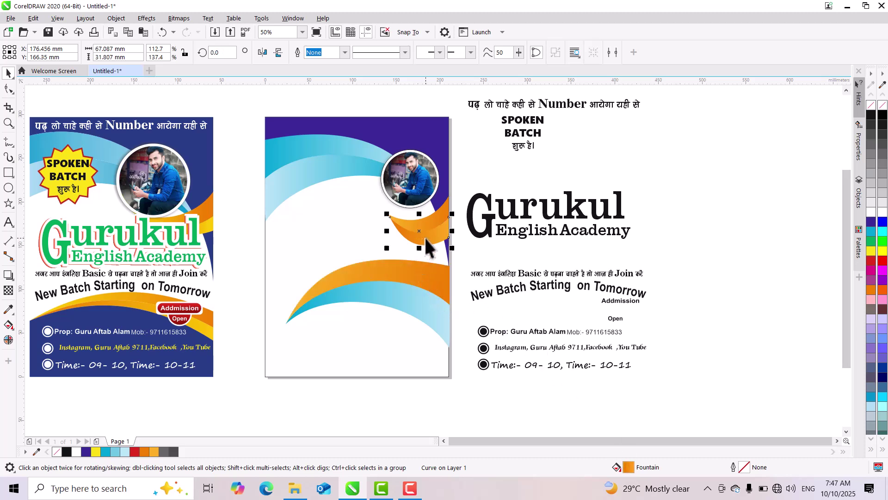
{"action": "left_click_drag", "start_coordinate": [627, 468], "coordinate": [421, 307]}
{"action": "left_click", "coordinate": [474, 382]}
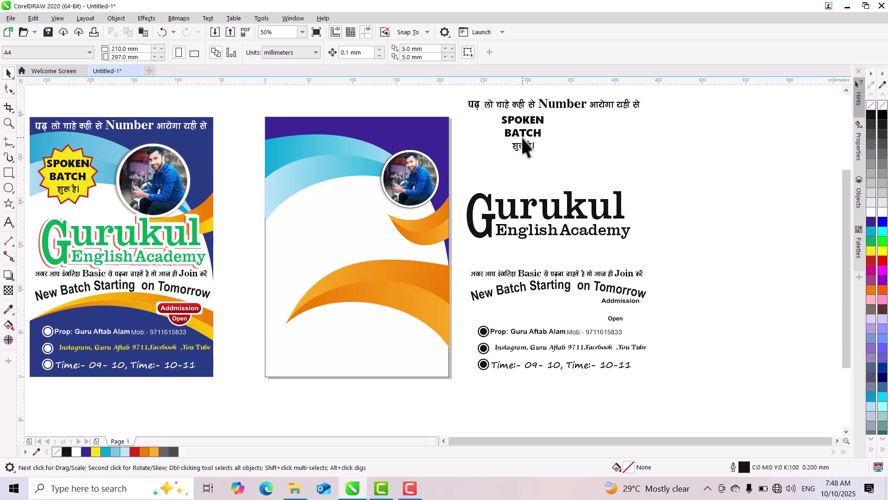
- Move the Hindi "Number" headline to the top of the page, bring it to the front and fill it white
{"action": "left_click", "coordinate": [528, 103]}
{"action": "left_click_drag", "start_coordinate": [528, 104], "coordinate": [323, 123]}
{"action": "left_click_drag", "start_coordinate": [333, 126], "coordinate": [336, 125]}
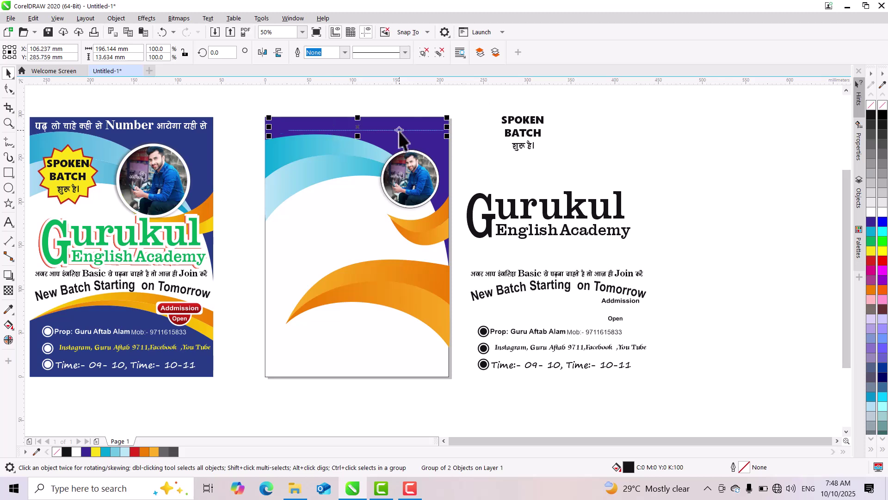
{"action": "key", "text": "shift+Page_Up"}
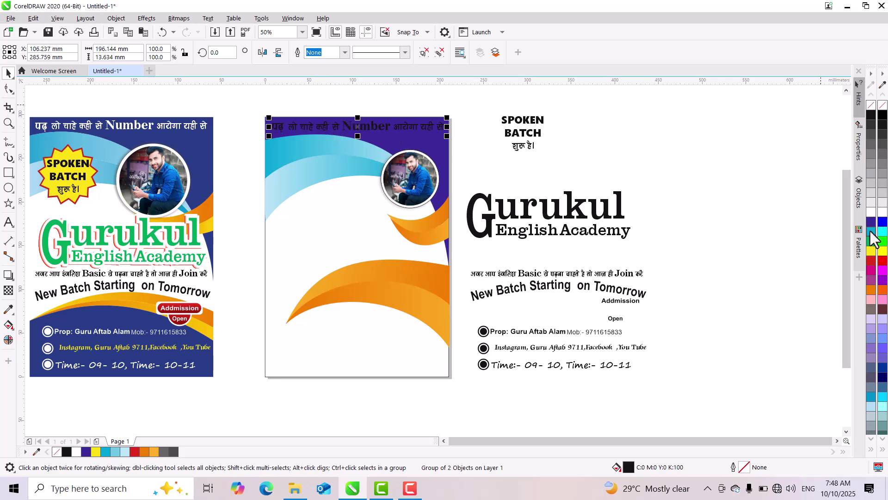
{"action": "left_click", "coordinate": [871, 213]}
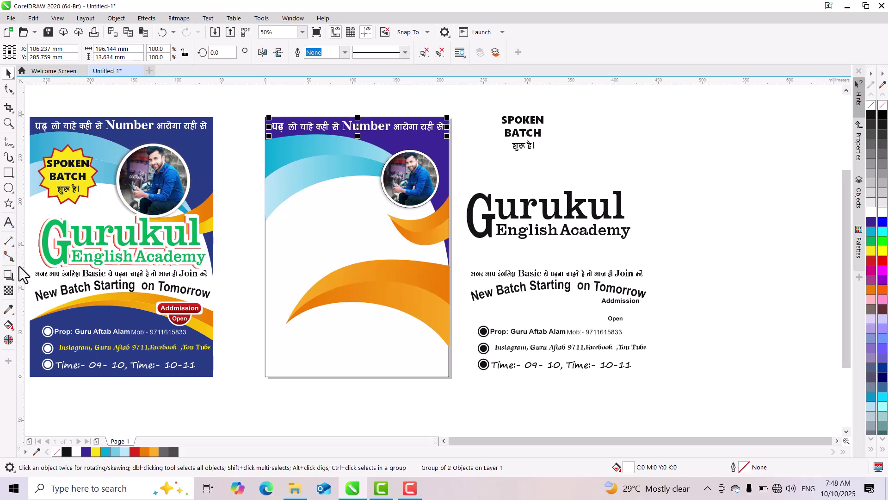
- Draw a rectangle about 210 × 93 mm across the page's bottom and convert it and its segments to editable curves
{"action": "left_click", "coordinate": [8, 172]}
{"action": "mouse_move", "coordinate": [265, 295]}
{"action": "left_mouse_down"}
{"action": "mouse_move", "coordinate": [284, 316]}
{"action": "mouse_move", "coordinate": [449, 376]}
{"action": "left_mouse_up"}
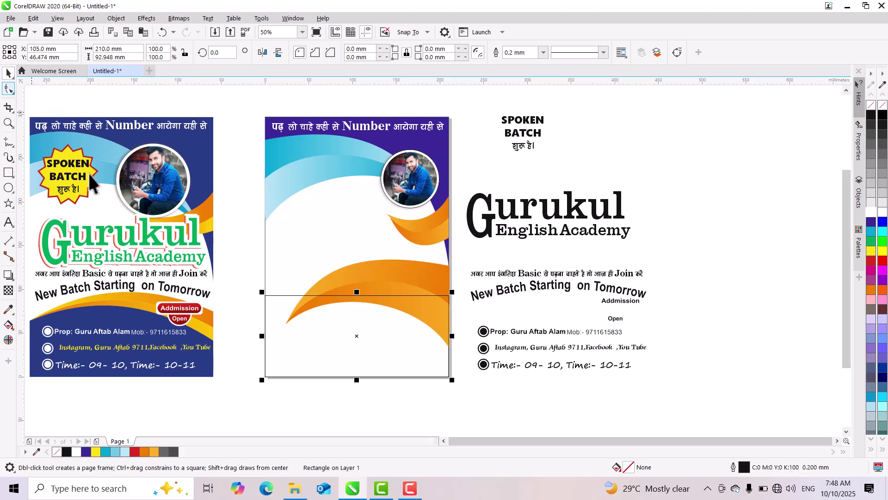
{"action": "left_click", "coordinate": [8, 72]}
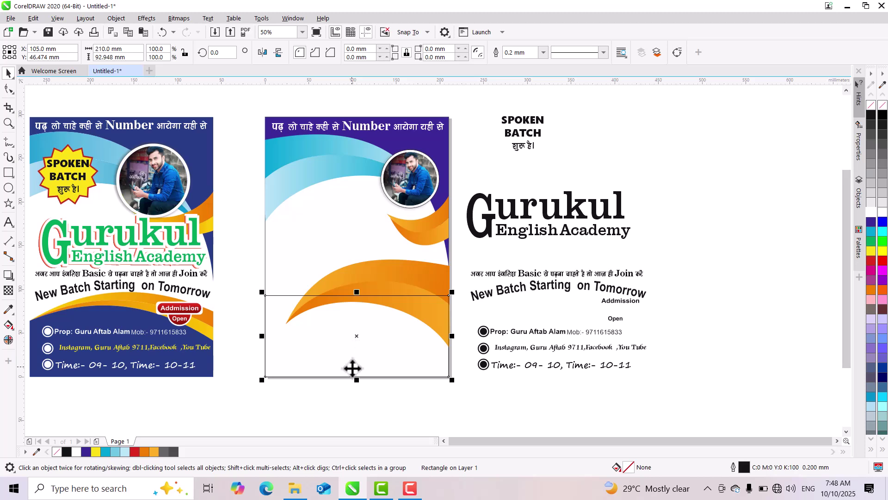
{"action": "key", "text": "ctrl+q"}
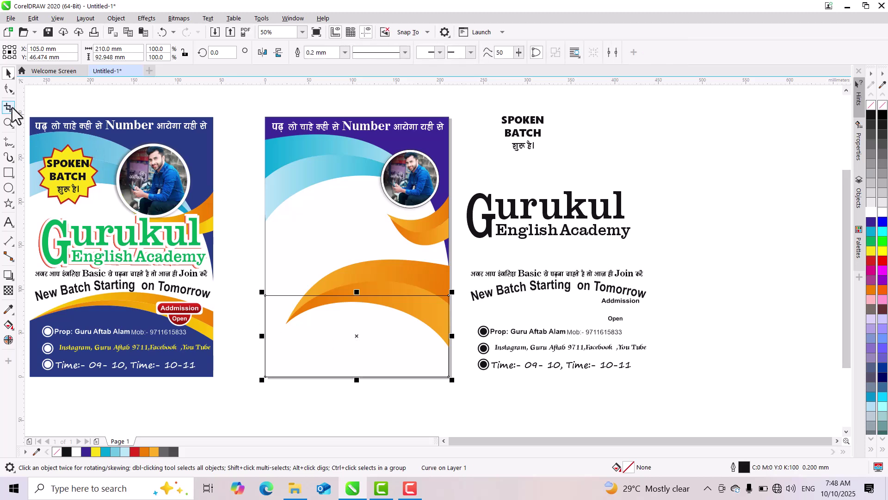
{"action": "left_click", "coordinate": [8, 88]}
{"action": "left_click_drag", "start_coordinate": [258, 277], "coordinate": [471, 373]}
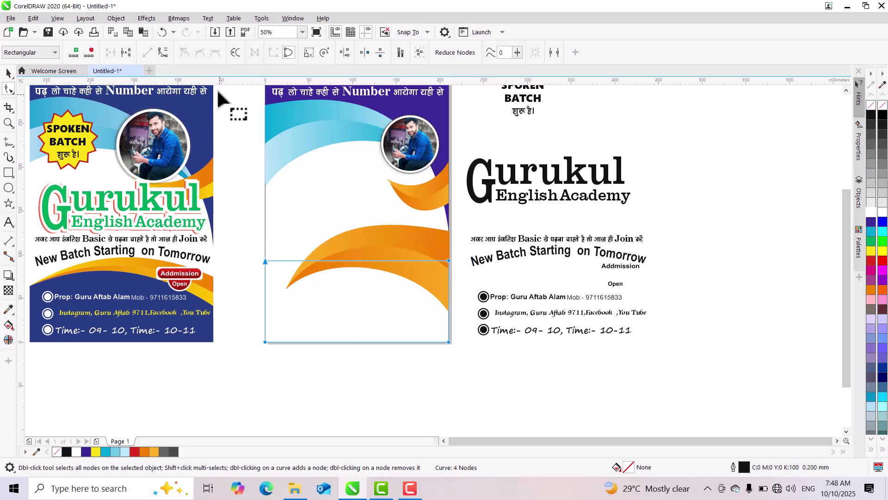
{"action": "left_click", "coordinate": [164, 52]}
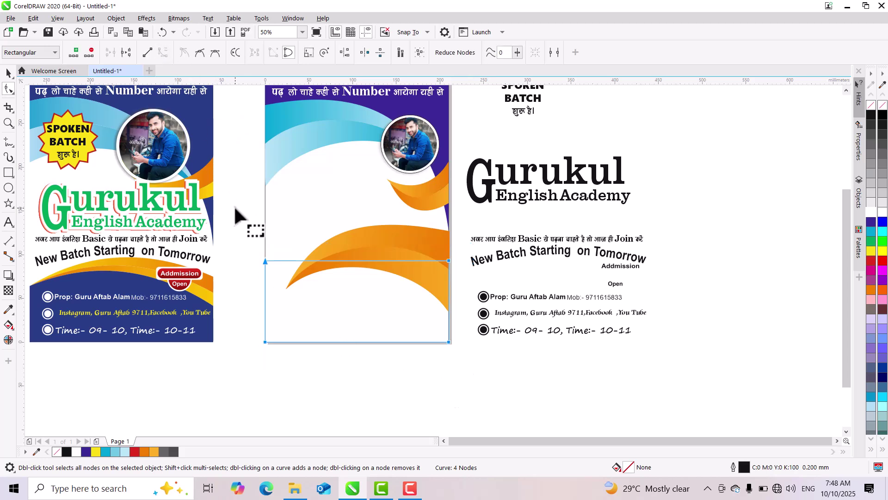
- Lower the upper corners of the bottom shape and bend its top edge into an arch under the lower waves
{"action": "left_click_drag", "start_coordinate": [268, 260], "coordinate": [440, 265]}
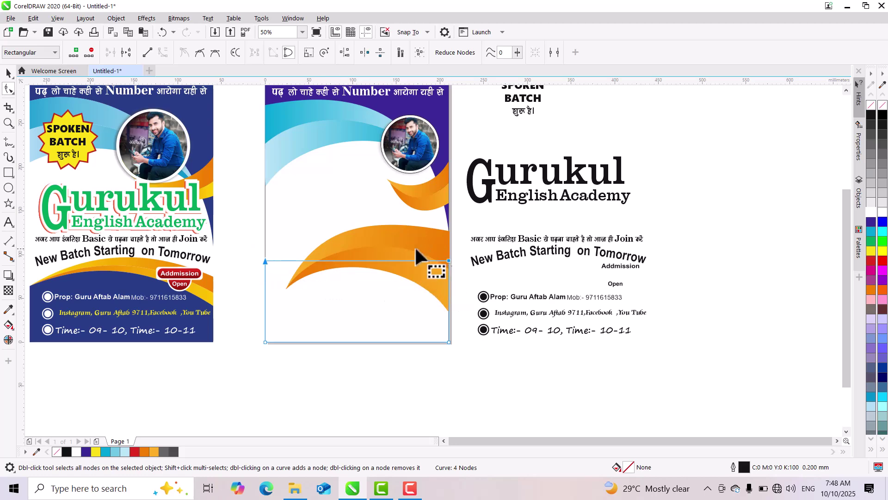
{"action": "scroll", "coordinate": [479, 268], "scroll_direction": "up", "scroll_amount": 1}
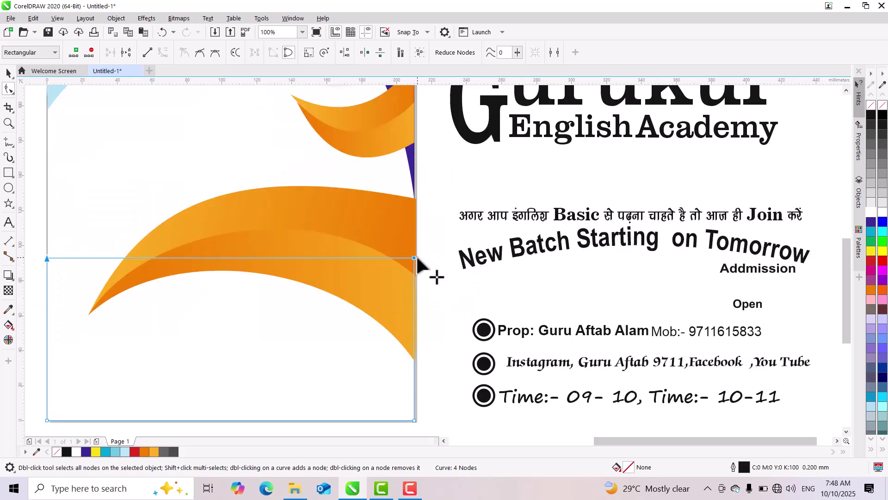
{"action": "left_click_drag", "start_coordinate": [415, 258], "coordinate": [414, 314]}
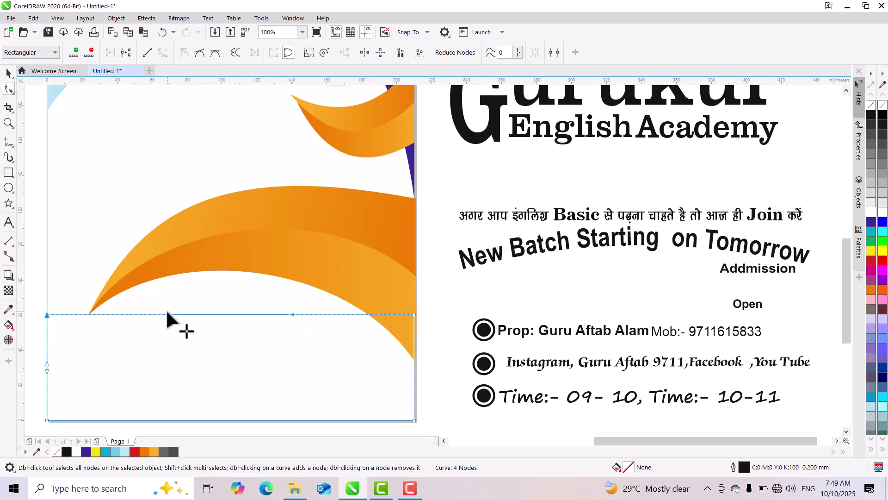
{"action": "left_click_drag", "start_coordinate": [235, 314], "coordinate": [236, 269]}
{"action": "left_click_drag", "start_coordinate": [47, 315], "coordinate": [46, 329]}
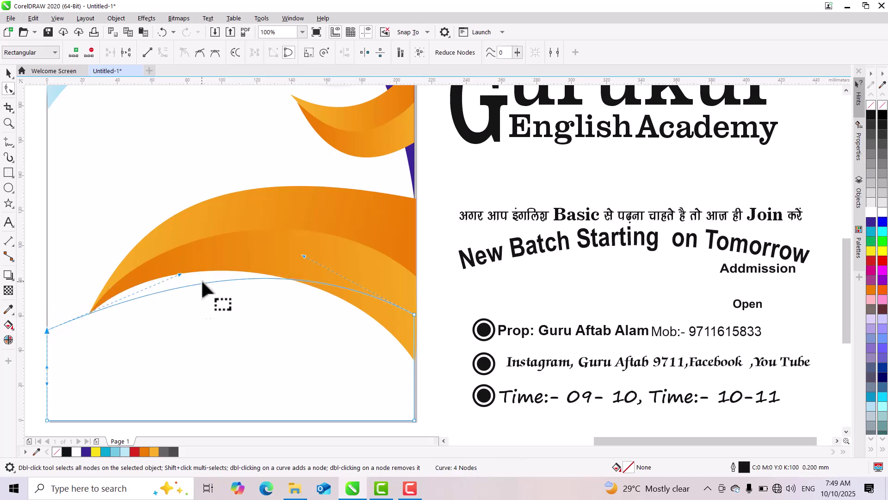
{"action": "left_click_drag", "start_coordinate": [178, 276], "coordinate": [200, 236]}
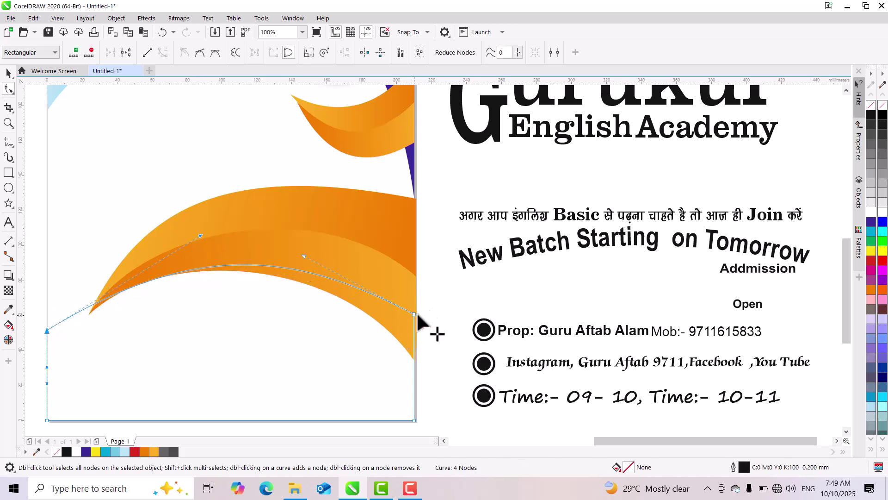
- Fill the arched bottom panel with blue, C:100 M:100 Y:0 K:0
{"action": "scroll", "coordinate": [417, 350], "scroll_direction": "up", "scroll_amount": 2}
{"action": "scroll", "coordinate": [408, 312], "scroll_direction": "down", "scroll_amount": 3}
{"action": "scroll", "coordinate": [114, 134], "scroll_direction": "up", "scroll_amount": 1}
{"action": "left_click", "coordinate": [8, 74]}
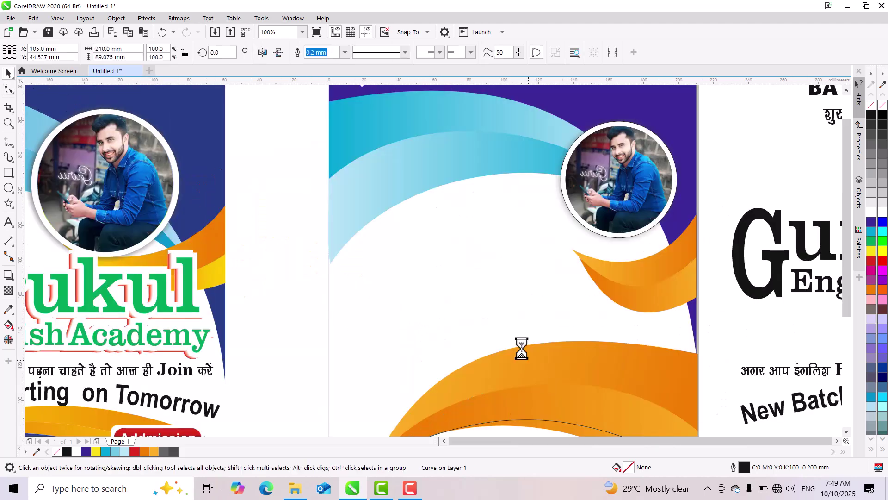
{"action": "scroll", "coordinate": [524, 357], "scroll_direction": "down", "scroll_amount": 1}
{"action": "scroll", "coordinate": [461, 335], "scroll_direction": "down", "scroll_amount": 1}
{"action": "scroll", "coordinate": [509, 400], "scroll_direction": "up", "scroll_amount": 1}
{"action": "left_click", "coordinate": [871, 221]}
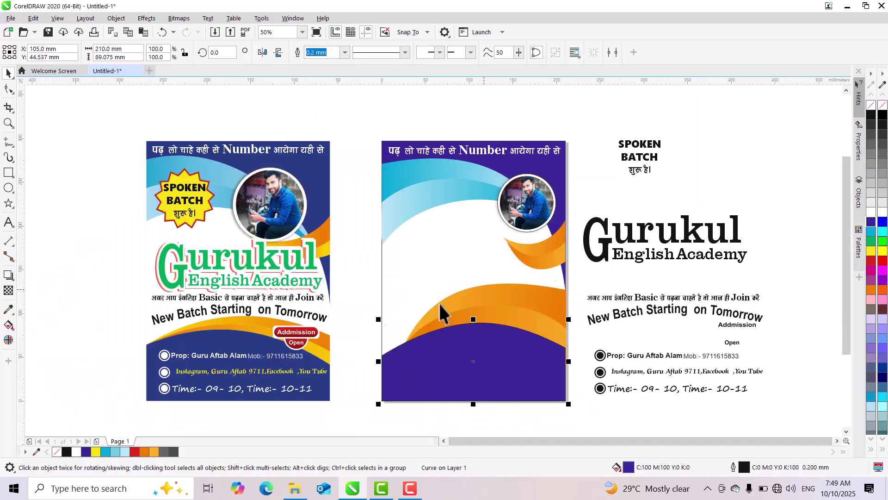
- Move the pointed tip of the large orange waves onto the arched edge of the blue bottom panel
{"action": "left_click", "coordinate": [504, 295]}
{"action": "left_click", "coordinate": [510, 291]}
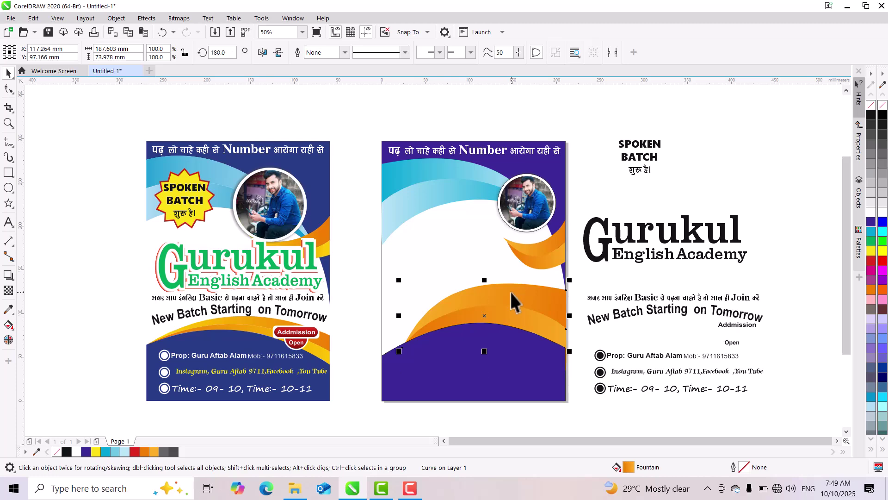
{"action": "scroll", "coordinate": [408, 360], "scroll_direction": "up", "scroll_amount": 1}
{"action": "left_click", "coordinate": [9, 88]}
{"action": "scroll", "coordinate": [404, 334], "scroll_direction": "up", "scroll_amount": 2}
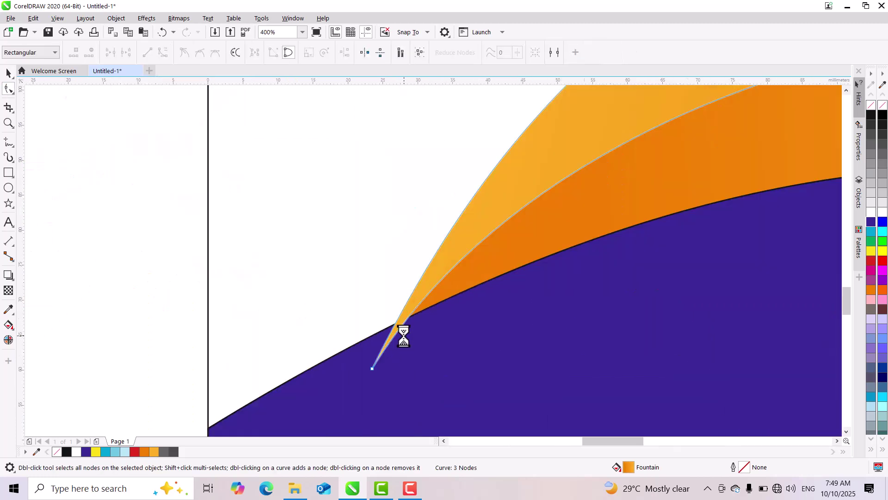
{"action": "left_click_drag", "start_coordinate": [371, 369], "coordinate": [344, 346]}
{"action": "scroll", "coordinate": [344, 346], "scroll_direction": "down", "scroll_amount": 2}
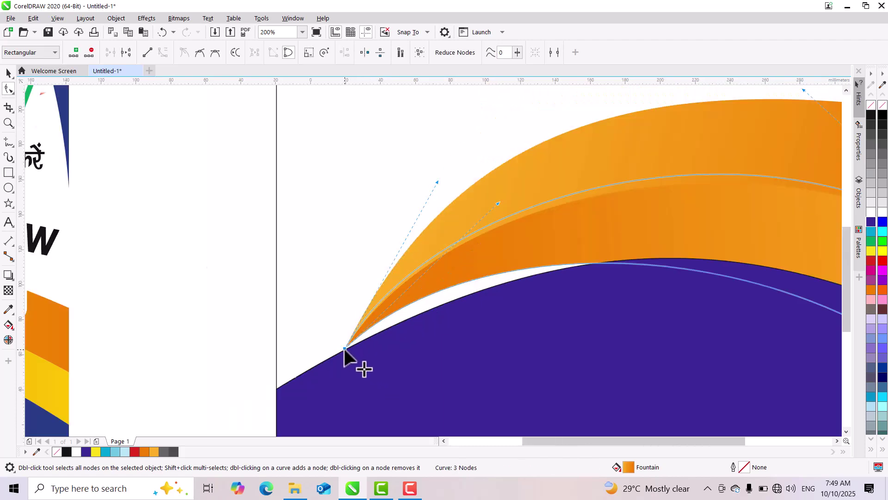
- Try to bend the blue panel's arch to close the white gap below the orange waves
{"action": "left_click", "coordinate": [365, 347]}
{"action": "left_click", "coordinate": [311, 370]}
{"action": "left_click_drag", "start_coordinate": [470, 290], "coordinate": [436, 264]}
{"action": "scroll", "coordinate": [499, 360], "scroll_direction": "right", "scroll_amount": 3}
{"action": "key", "text": "space"}
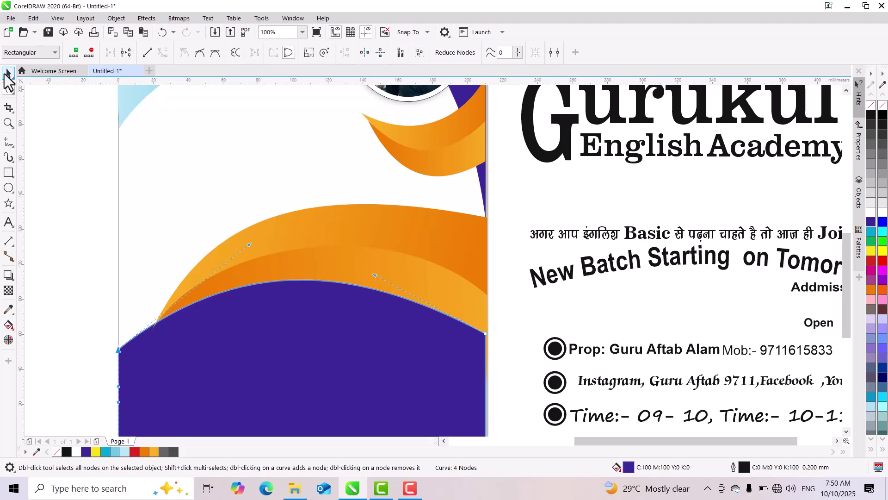
- Undo the last curve edits on the lower part of the poster
{"action": "left_click", "coordinate": [450, 272]}
{"action": "left_click", "coordinate": [312, 285]}
{"action": "key", "text": "ctrl+z"}
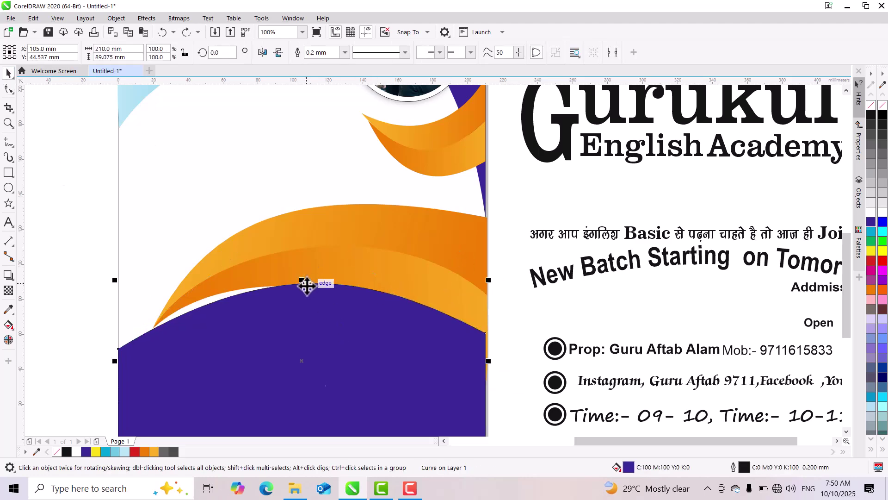
{"action": "key", "text": "ctrl+z"}
{"action": "left_click", "coordinate": [463, 428]}
{"action": "key", "text": "F3"}
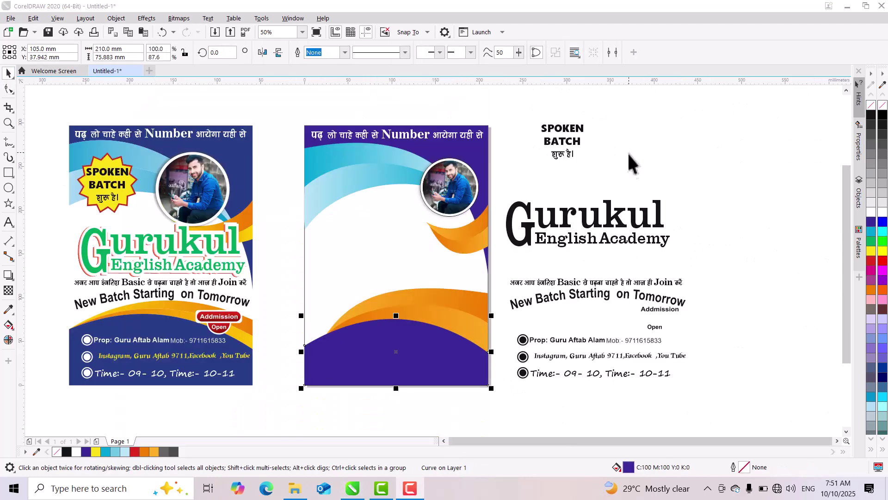
- Draw a five-point star about 80.5 × 76.6 mm over the page's left edge and reduce its sharpness to 17
{"action": "left_click", "coordinate": [8, 203]}
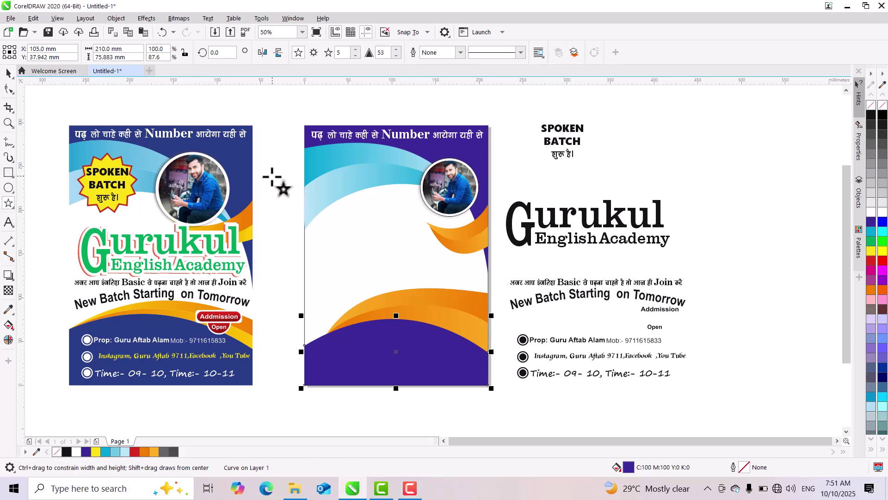
{"action": "mouse_move", "coordinate": [268, 173]}
{"action": "left_mouse_down"}
{"action": "mouse_move", "coordinate": [319, 241]}
{"action": "mouse_move", "coordinate": [345, 246]}
{"action": "left_mouse_up"}
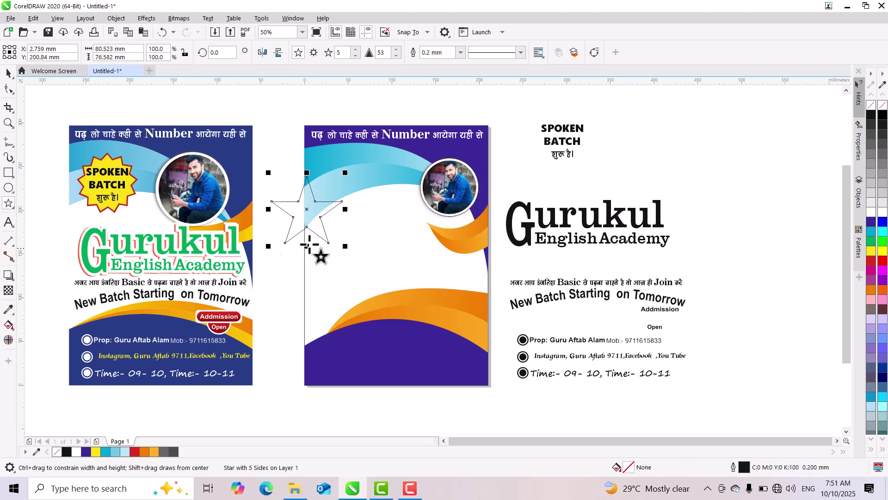
{"action": "left_click", "coordinate": [8, 88]}
{"action": "left_click_drag", "start_coordinate": [298, 201], "coordinate": [292, 193]}
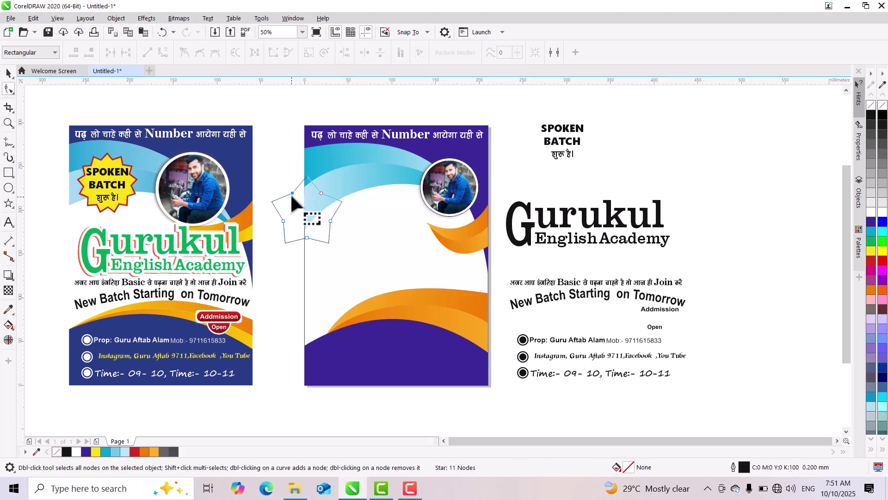
- Set the star to 20 points, then scale it to about 72 × 72 mm over the blue waves at the page's upper left
{"action": "left_click", "coordinate": [8, 72]}
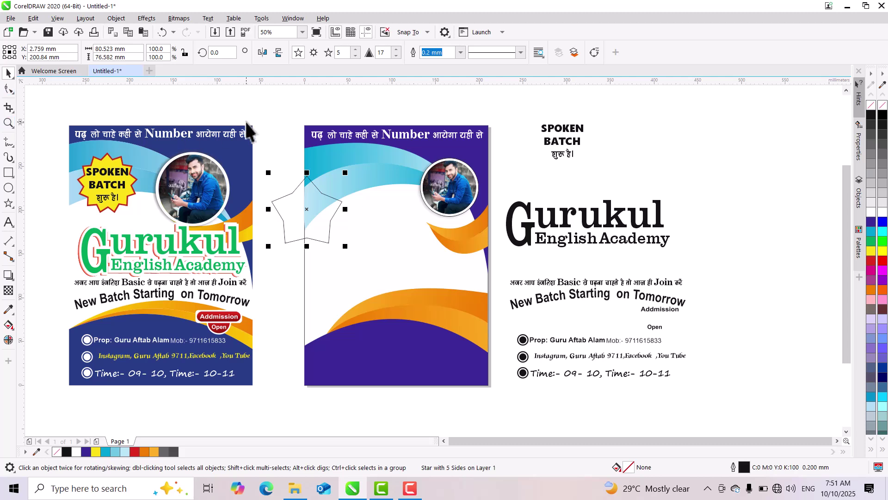
{"action": "left_click", "coordinate": [353, 49]}
{"action": "left_click", "coordinate": [353, 49]}
{"action": "left_click", "coordinate": [353, 49]}
{"action": "left_click", "coordinate": [353, 49]}
{"action": "left_click", "coordinate": [353, 49]}
{"action": "left_click", "coordinate": [354, 49]}
{"action": "left_click", "coordinate": [353, 49]}
{"action": "left_click", "coordinate": [353, 49]}
{"action": "left_click", "coordinate": [353, 49]}
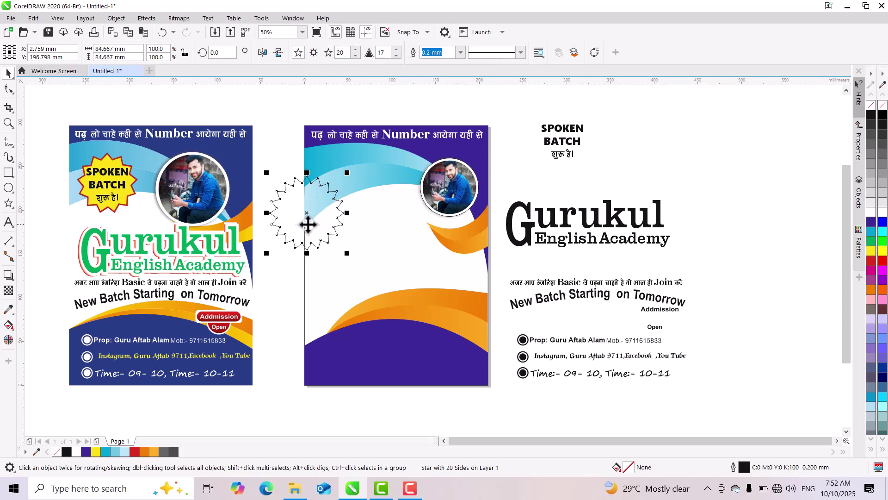
{"action": "left_click_drag", "start_coordinate": [348, 252], "coordinate": [340, 248]}
{"action": "left_click_drag", "start_coordinate": [307, 215], "coordinate": [342, 183]}
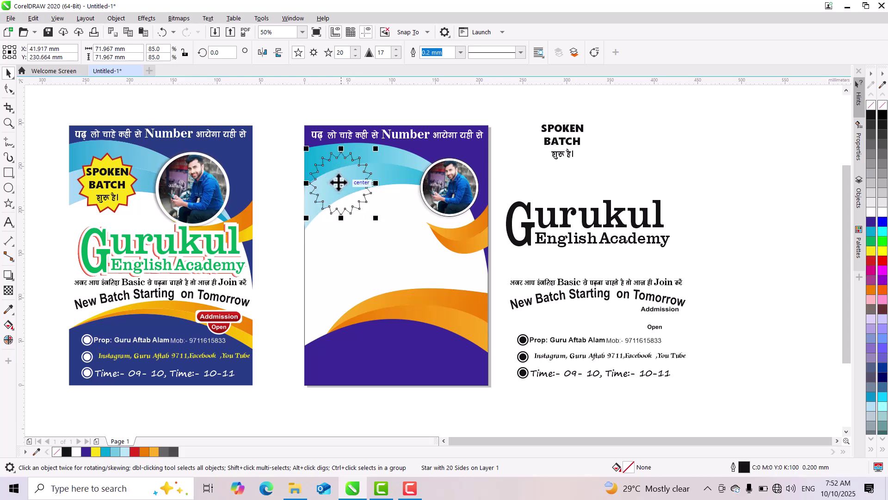
- Fill the 20-point star yellow and give it a 2.0 mm red outline placed behind the fill and scaling with the object
{"action": "left_click", "coordinate": [871, 251]}
{"action": "right_click", "coordinate": [871, 262]}
{"action": "key", "text": "F12"}
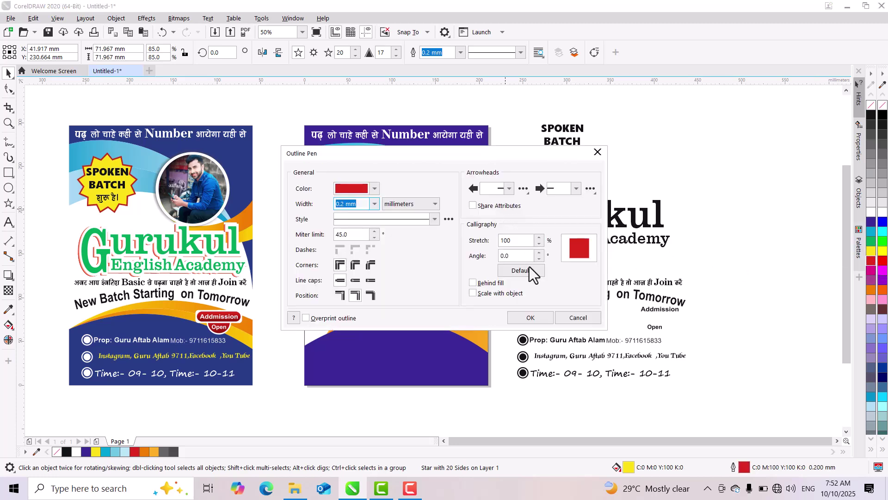
{"action": "left_click", "coordinate": [484, 282]}
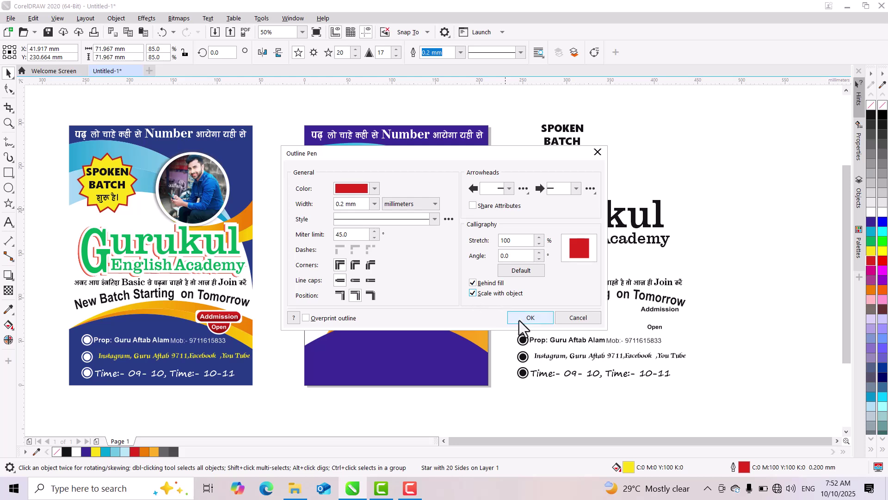
{"action": "left_click", "coordinate": [374, 203]}
{"action": "left_click", "coordinate": [354, 283]}
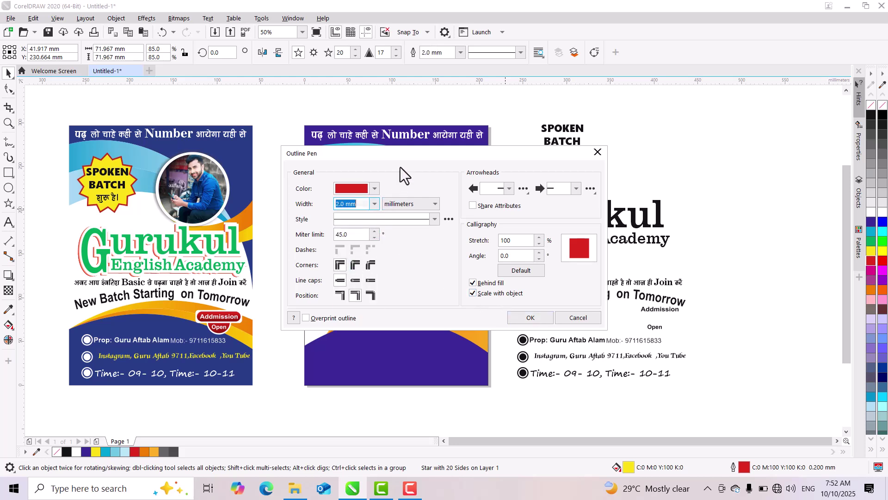
{"action": "left_click_drag", "start_coordinate": [401, 160], "coordinate": [512, 167]}
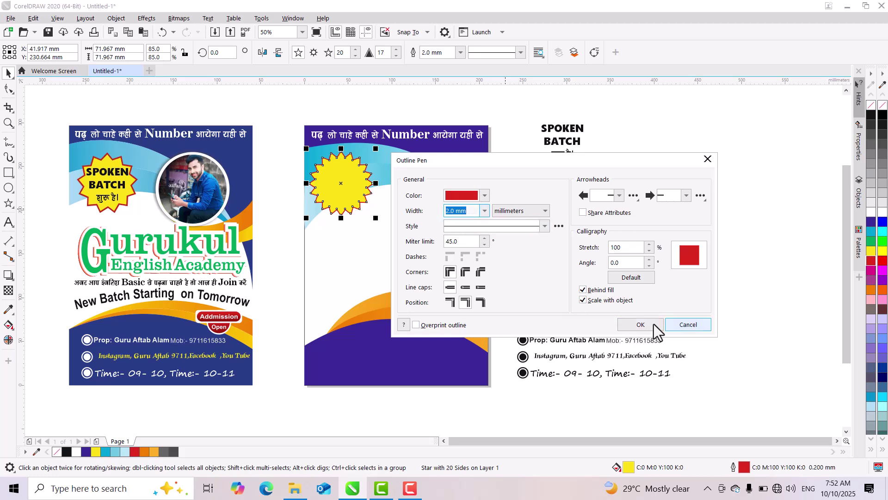
{"action": "left_click", "coordinate": [640, 324]}
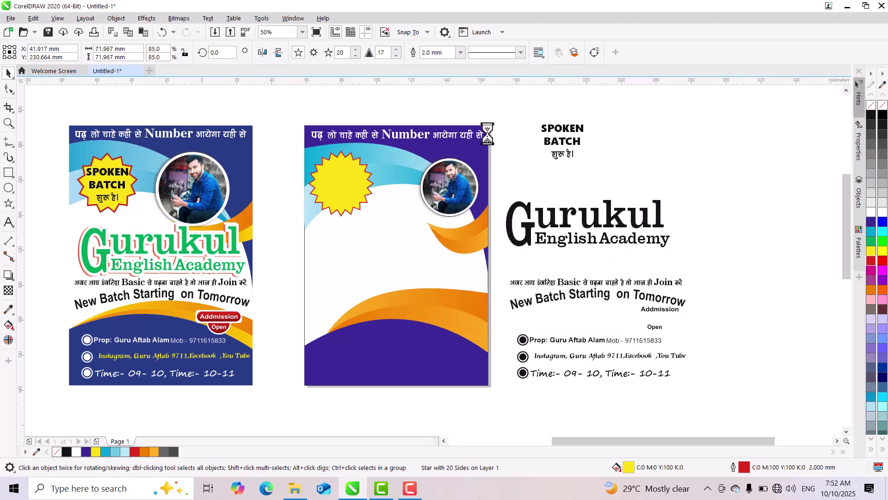
- Centre the SPOKEN BATCH text group on the yellow star and nudge it slightly down
{"action": "scroll", "coordinate": [509, 134], "scroll_direction": "up", "scroll_amount": 2}
{"action": "left_click", "coordinate": [691, 122]}
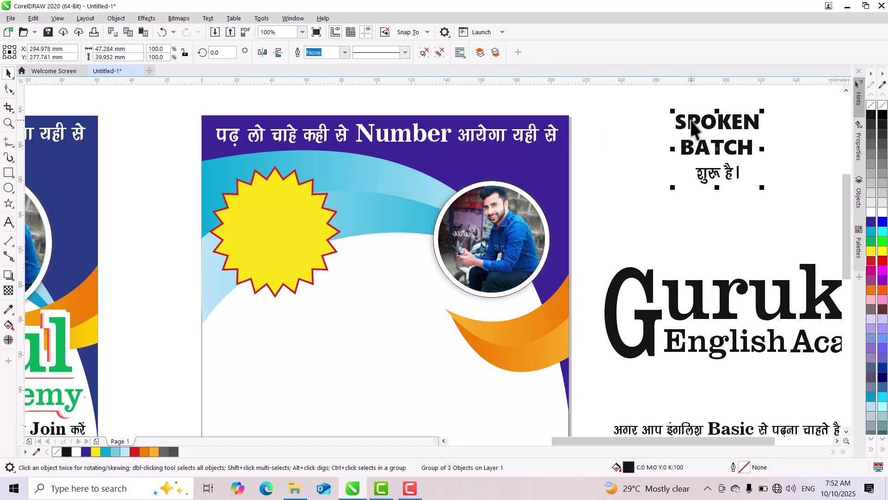
{"action": "left_click", "coordinate": [271, 230], "text": "shift"}
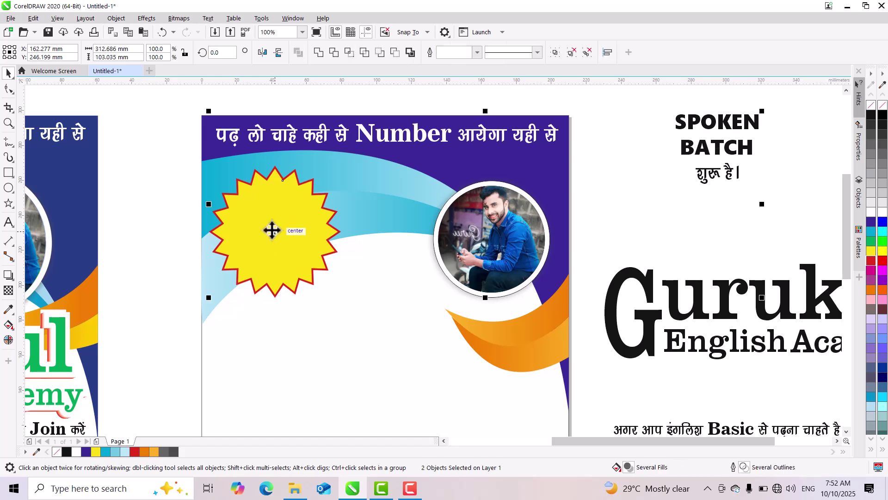
{"action": "key", "text": "c"}
{"action": "key", "text": "e"}
{"action": "left_click", "coordinate": [133, 197]}
{"action": "left_click", "coordinate": [306, 230]}
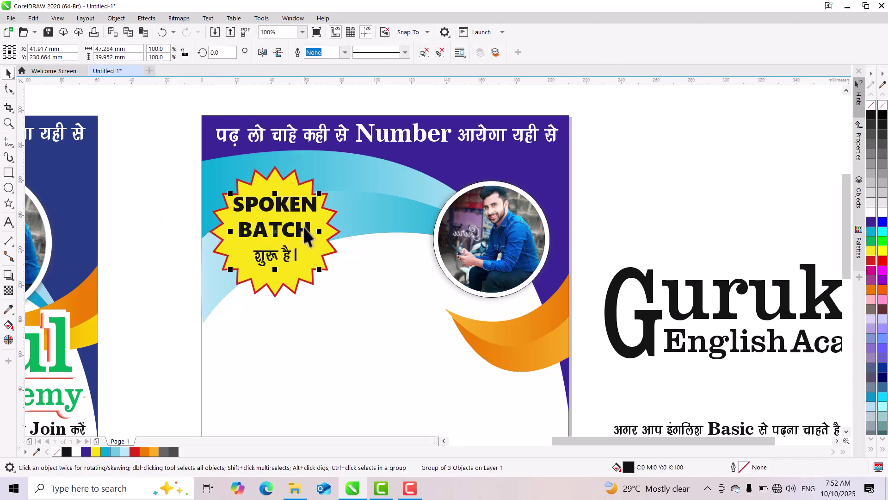
{"action": "key", "text": "Down"}
{"action": "key", "text": "Down"}
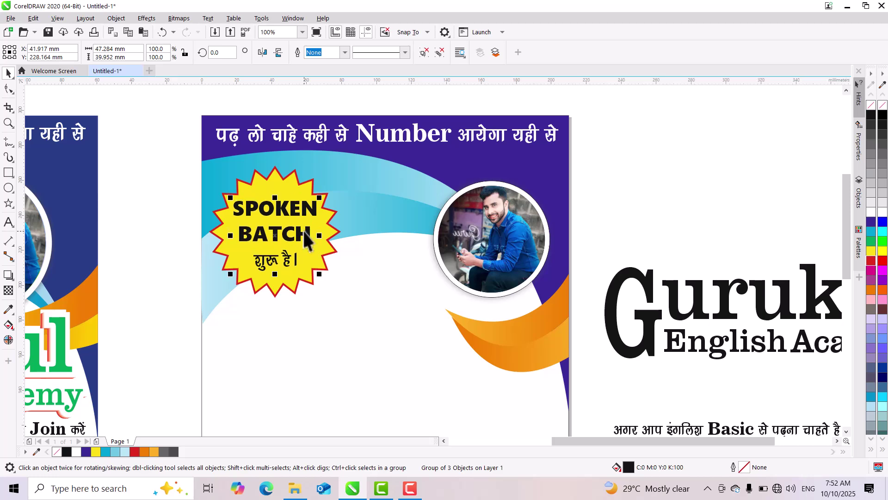
{"action": "scroll", "coordinate": [278, 227], "scroll_direction": "down", "scroll_amount": 1}
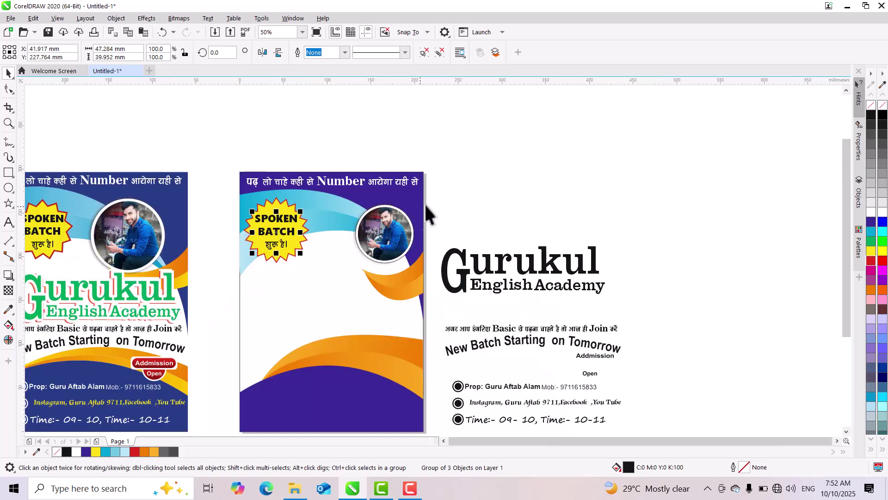
{"action": "left_click", "coordinate": [476, 177]}
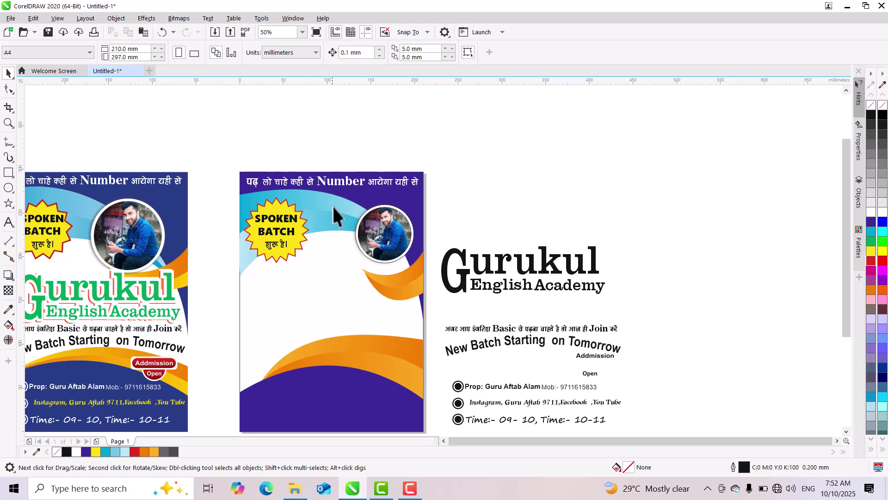
{"action": "left_click", "coordinate": [487, 268]}
{"action": "left_click_drag", "start_coordinate": [487, 267], "coordinate": [278, 301]}
{"action": "key", "text": "ctrl+z"}
- Group the whole Gurukul English Academy title, place it on the page below the star and photo, and fill it red
{"action": "left_click_drag", "start_coordinate": [617, 240], "coordinate": [365, 332]}
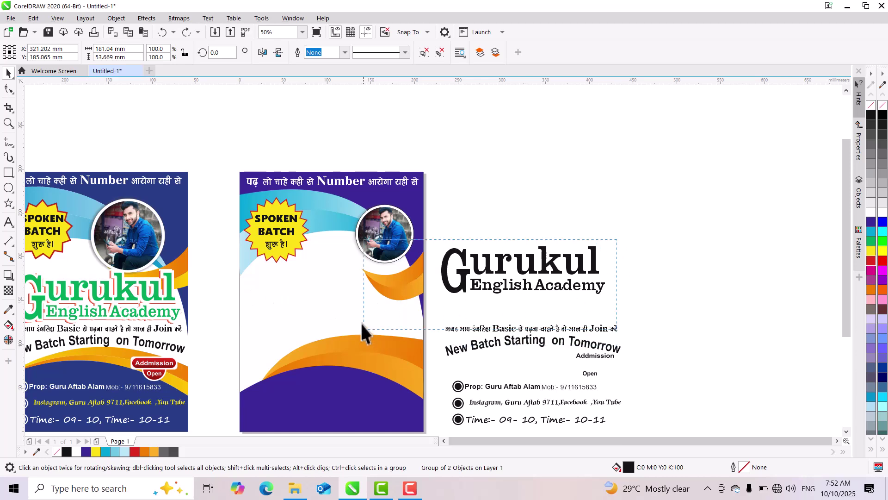
{"action": "left_click_drag", "start_coordinate": [409, 298], "coordinate": [407, 313]}
{"action": "key", "text": "ctrl+g"}
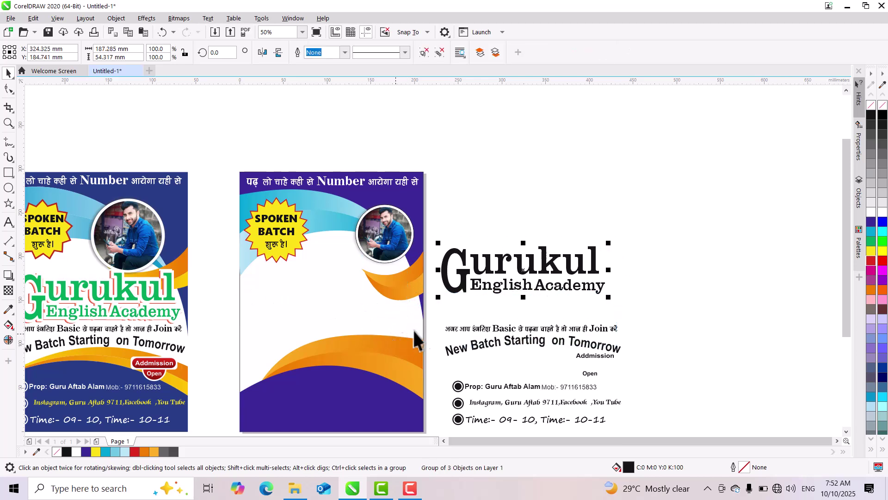
{"action": "left_click_drag", "start_coordinate": [492, 264], "coordinate": [313, 285]}
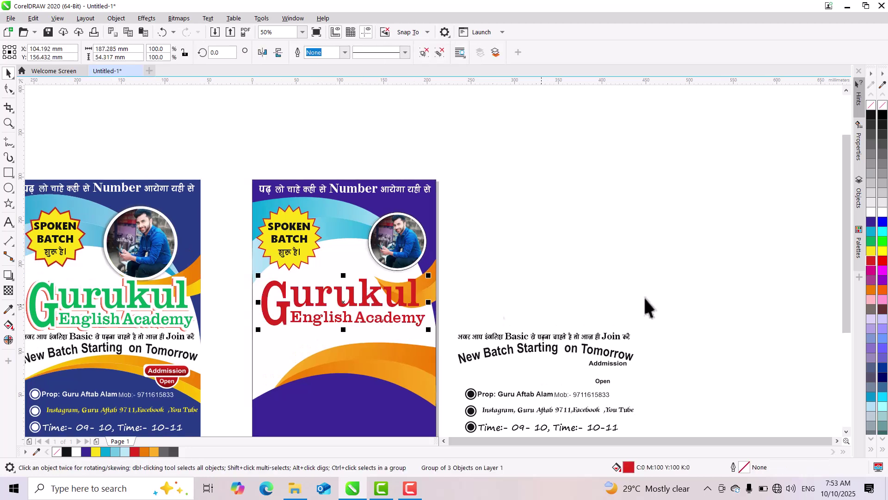
- Give the red title a 3.0 mm white outline and place a duplicate about 5.3 mm above it
{"action": "right_click", "coordinate": [874, 217]}
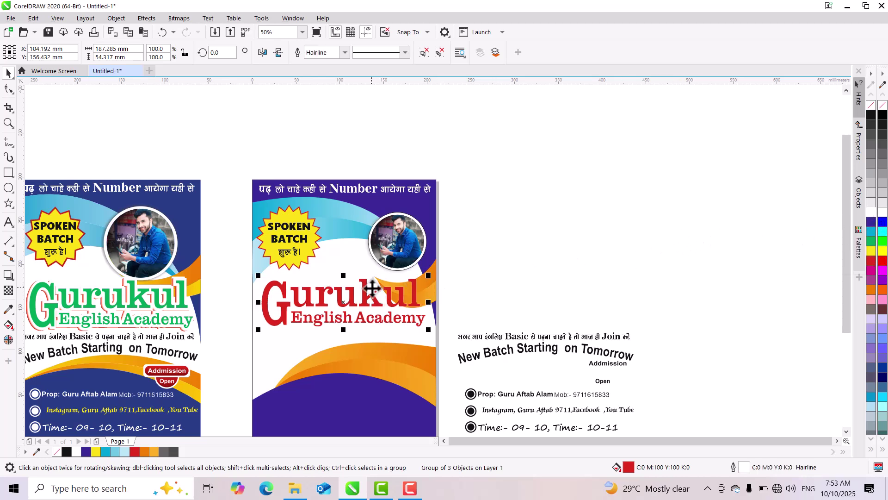
{"action": "key", "text": "F12"}
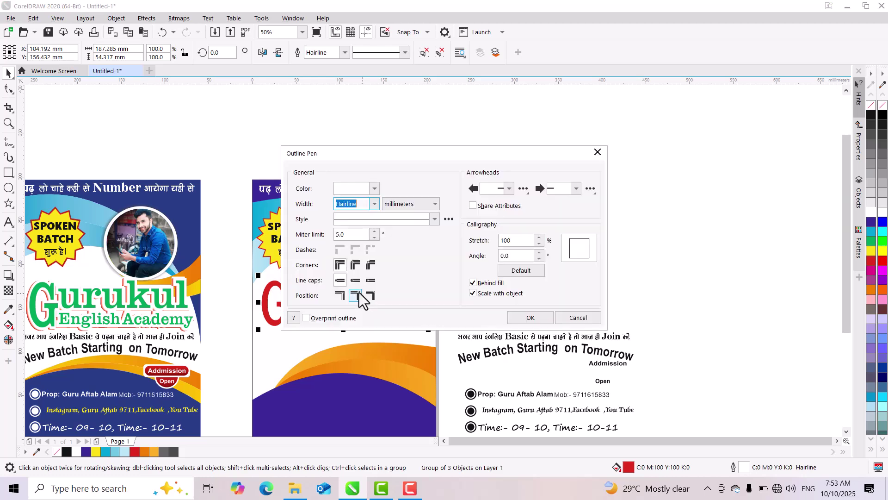
{"action": "left_click", "coordinate": [374, 206]}
{"action": "left_click", "coordinate": [351, 285]}
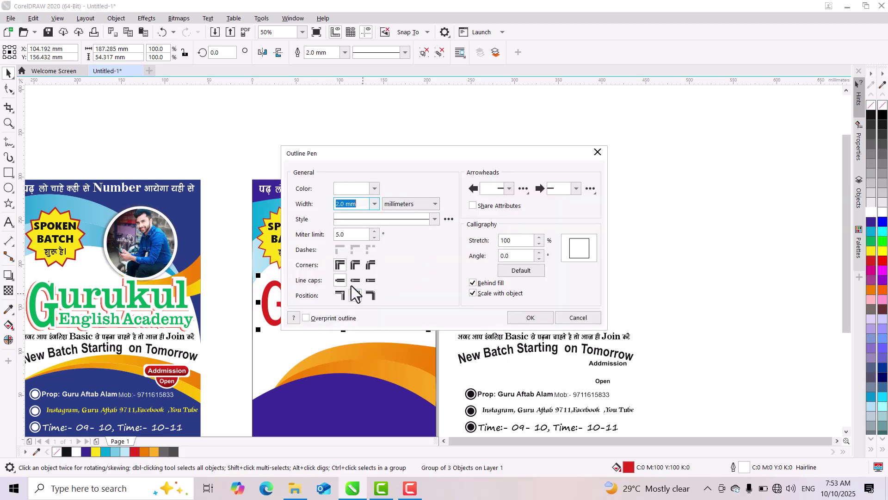
{"action": "left_click", "coordinate": [376, 203]}
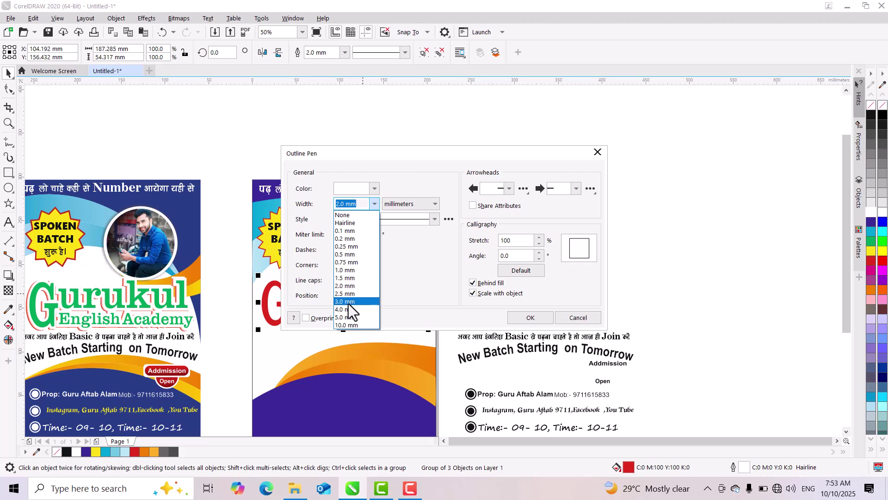
{"action": "left_click", "coordinate": [348, 303]}
{"action": "left_click", "coordinate": [526, 316]}
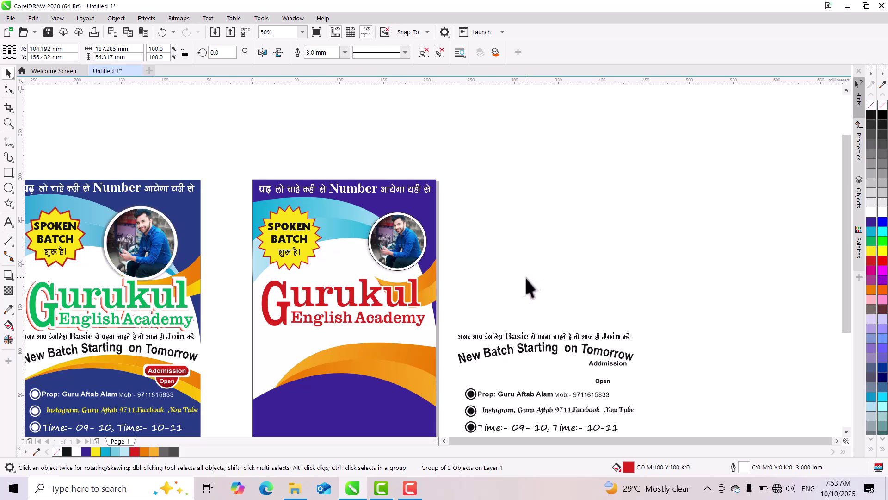
{"action": "scroll", "coordinate": [372, 294], "scroll_direction": "up", "scroll_amount": 1}
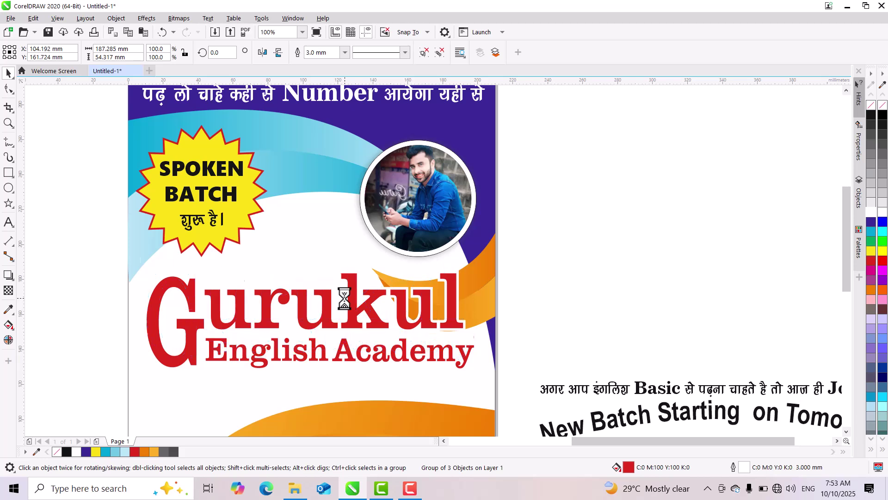
{"action": "left_click_drag", "start_coordinate": [347, 308], "coordinate": [344, 299]}
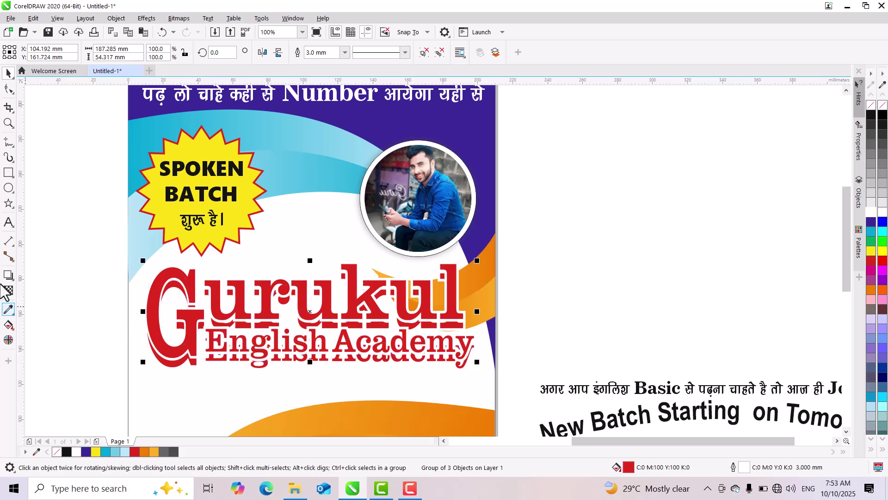
- Try a blend between the two white-outlined title copies, then undo it
{"action": "left_click", "coordinate": [12, 276]}
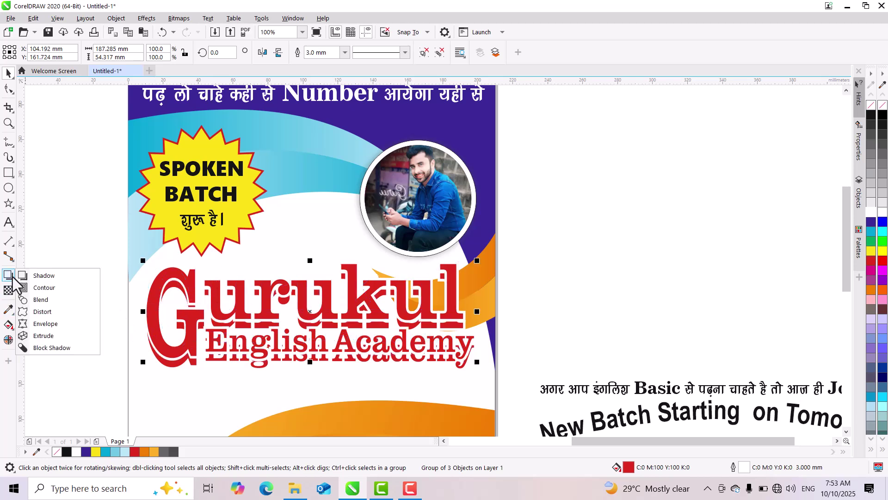
{"action": "left_click", "coordinate": [37, 299]}
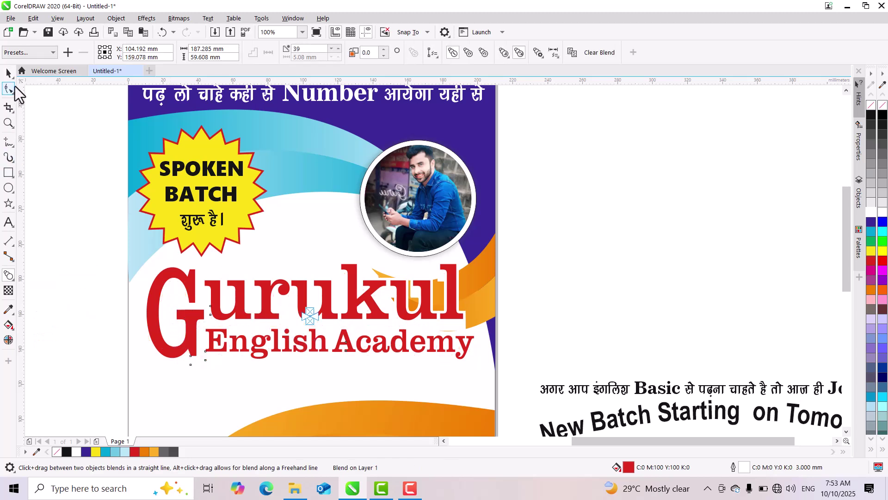
{"action": "left_click", "coordinate": [10, 73]}
{"action": "key", "text": "ctrl+z"}
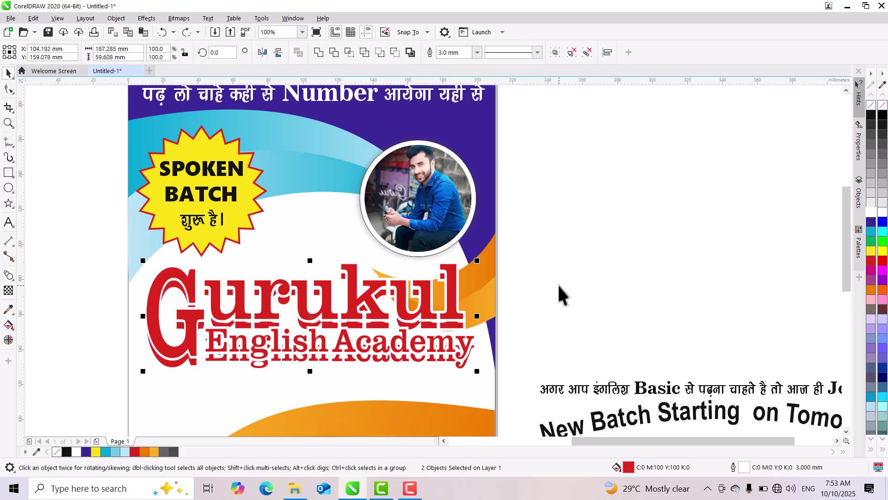
- Change the lower title copy's outline to red and blend it with the white-outlined copy above for a layered depth effect
{"action": "left_click", "coordinate": [455, 366]}
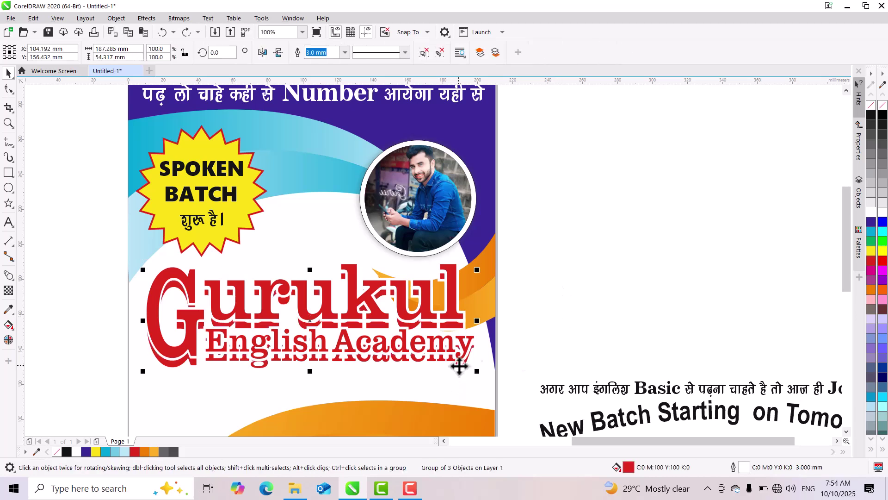
{"action": "right_click", "coordinate": [868, 263]}
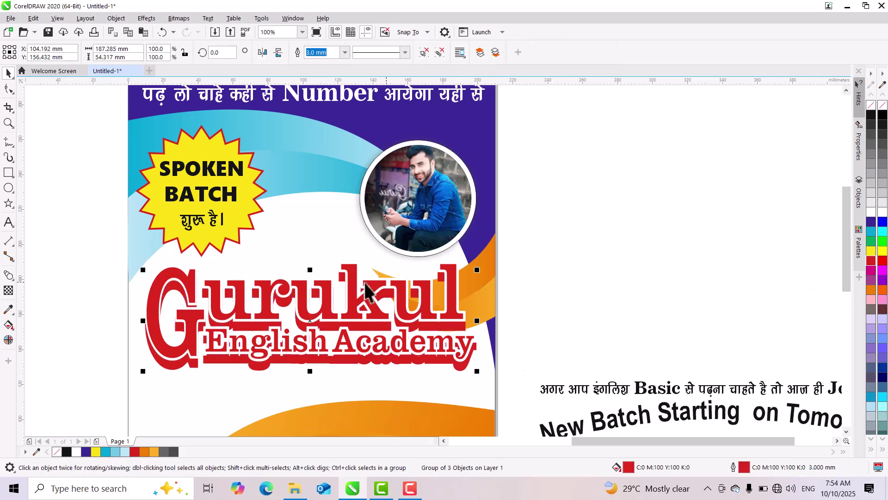
{"action": "left_click_drag", "start_coordinate": [305, 301], "coordinate": [304, 288]}
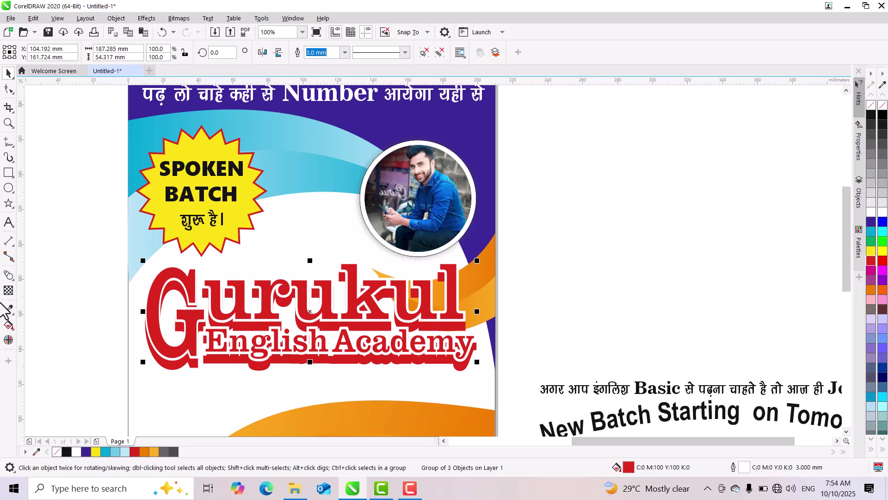
{"action": "left_click", "coordinate": [8, 275]}
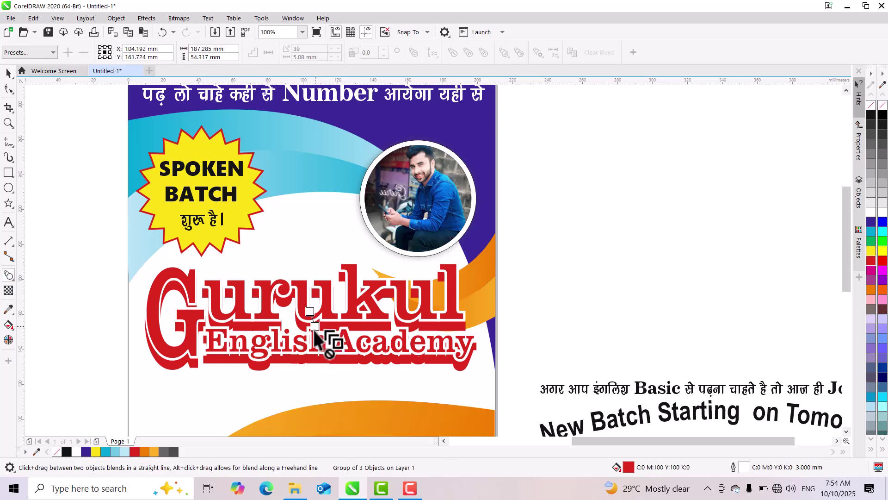
{"action": "left_click_drag", "start_coordinate": [313, 332], "coordinate": [319, 343]}
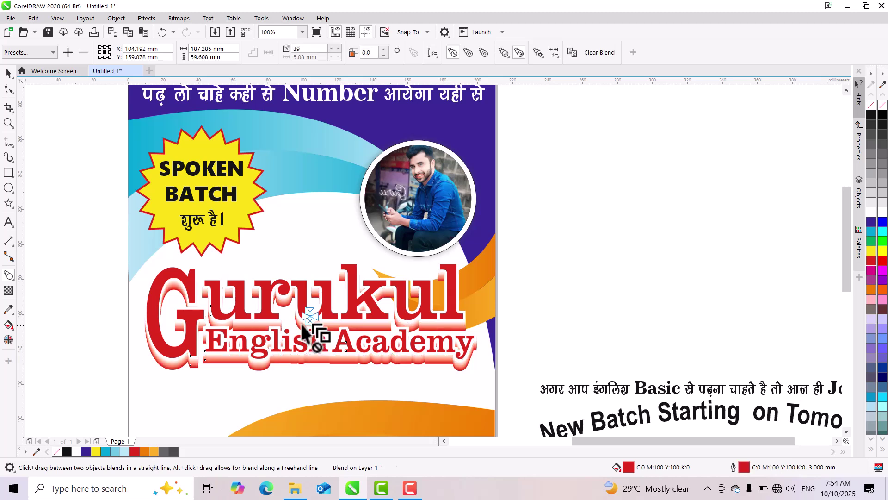
{"action": "left_click", "coordinate": [9, 73]}
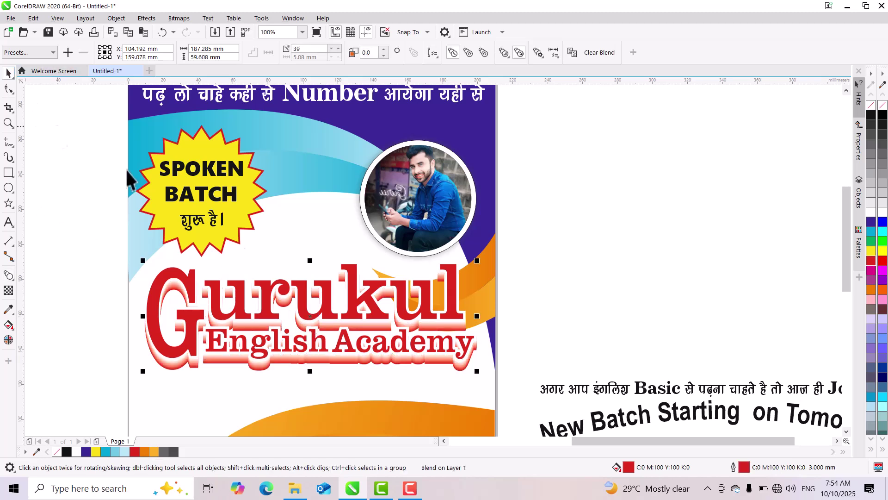
{"action": "left_click", "coordinate": [526, 324]}
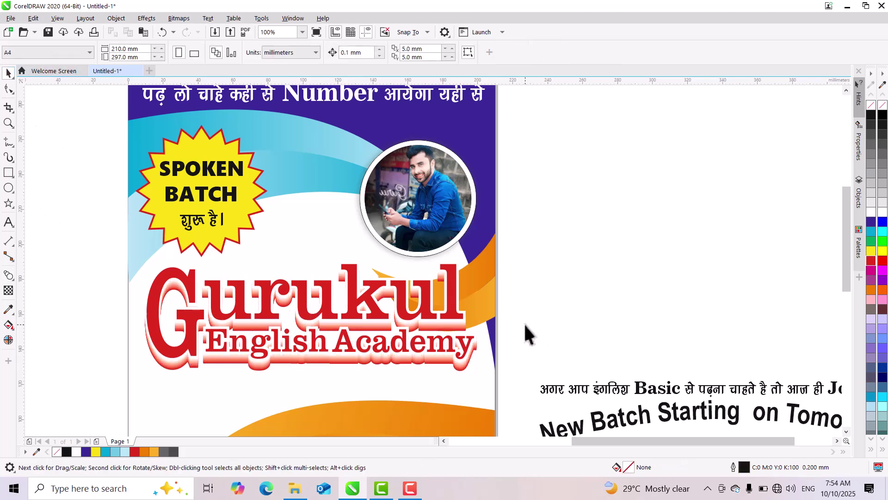
- Apply a vertical fountain fill to the Gurukul English Academy title, running from dark green at the top to green at the bottom
{"action": "left_click", "coordinate": [352, 302]}
{"action": "key", "text": "g"}
{"action": "left_click_drag", "start_coordinate": [349, 261], "coordinate": [352, 350]}
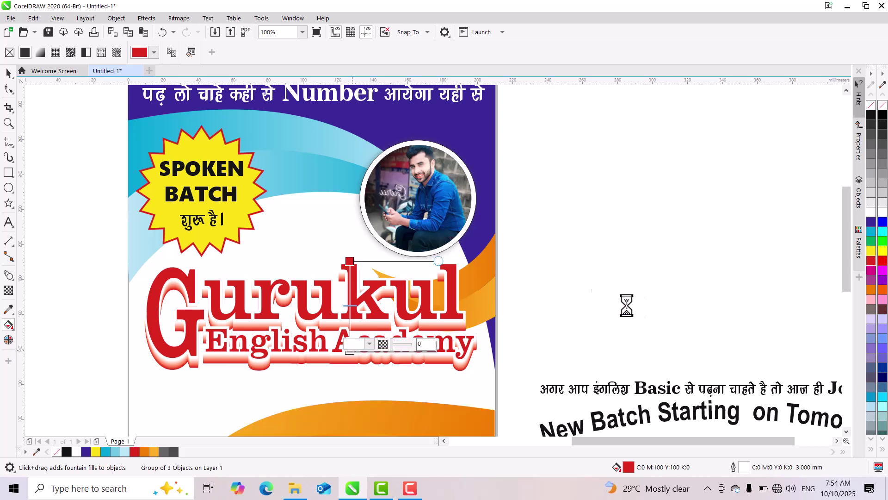
{"action": "left_click", "coordinate": [872, 241]}
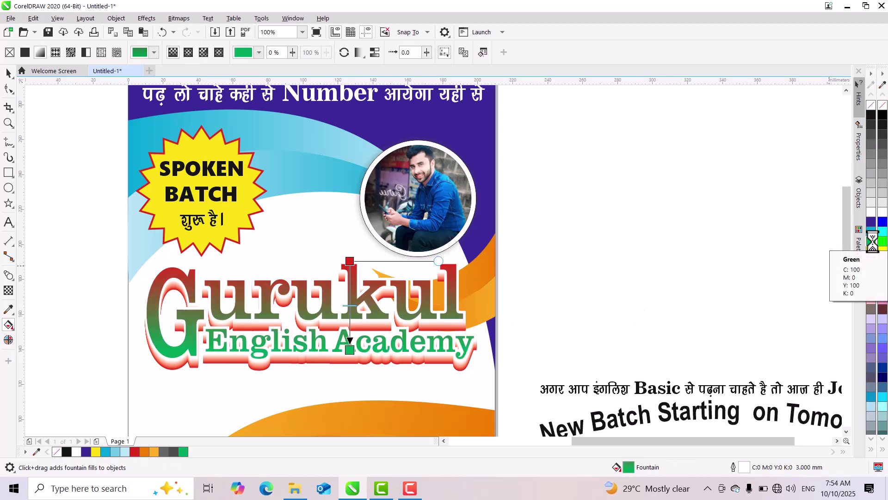
{"action": "left_click", "coordinate": [349, 261]}
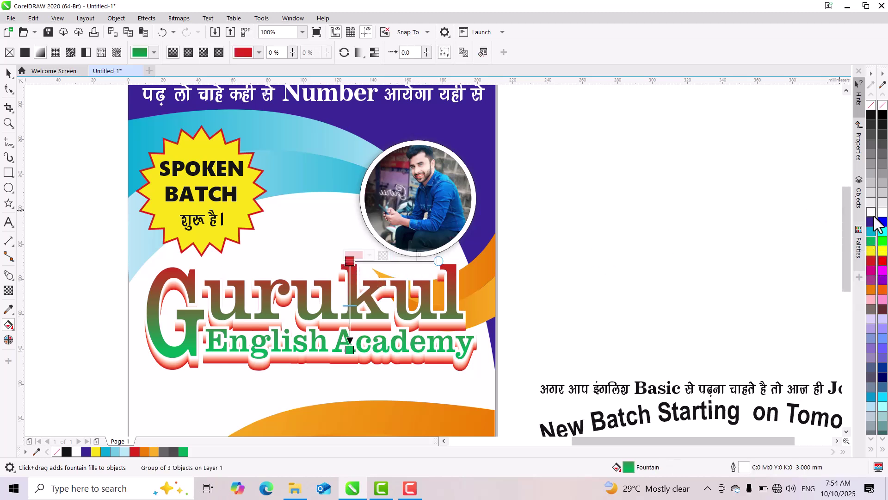
{"action": "left_click", "coordinate": [876, 246]}
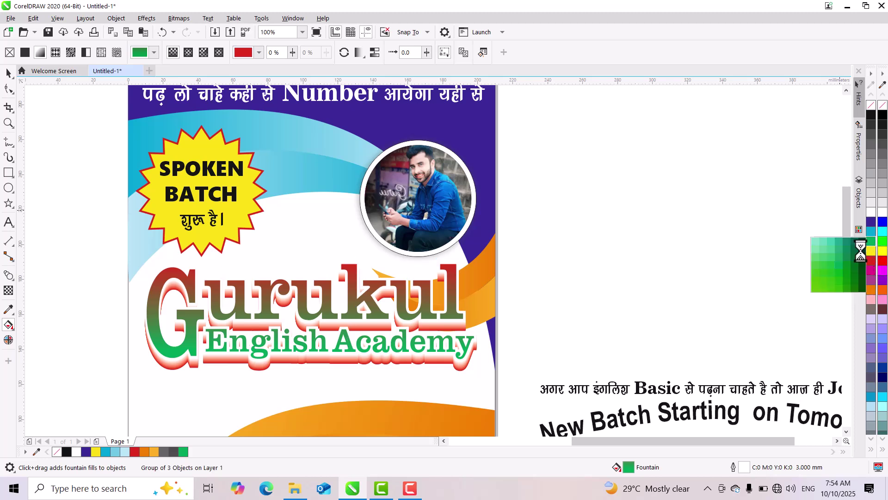
{"action": "left_click", "coordinate": [860, 255]}
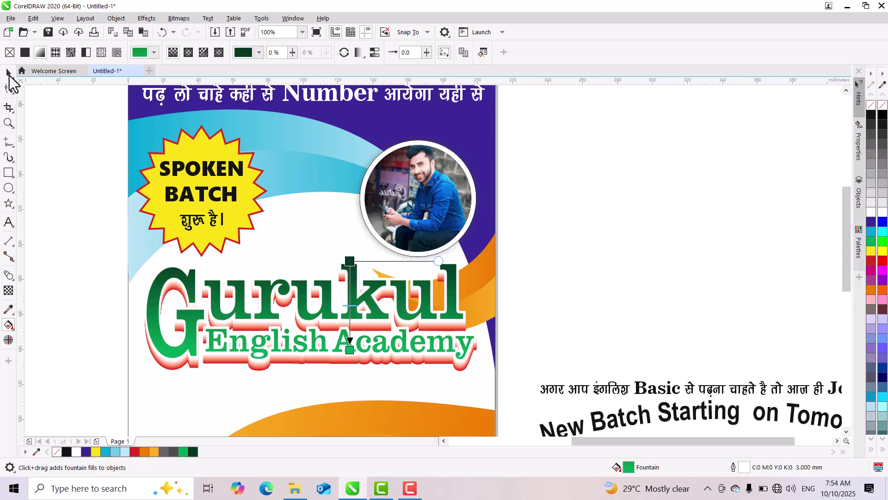
{"action": "left_click", "coordinate": [9, 73]}
{"action": "scroll", "coordinate": [435, 289], "scroll_direction": "down", "scroll_amount": 2}
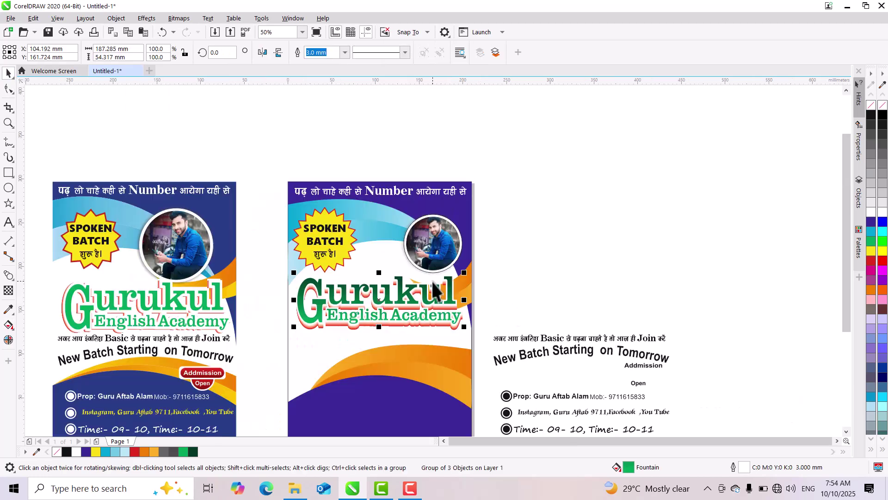
{"action": "left_click", "coordinate": [546, 278]}
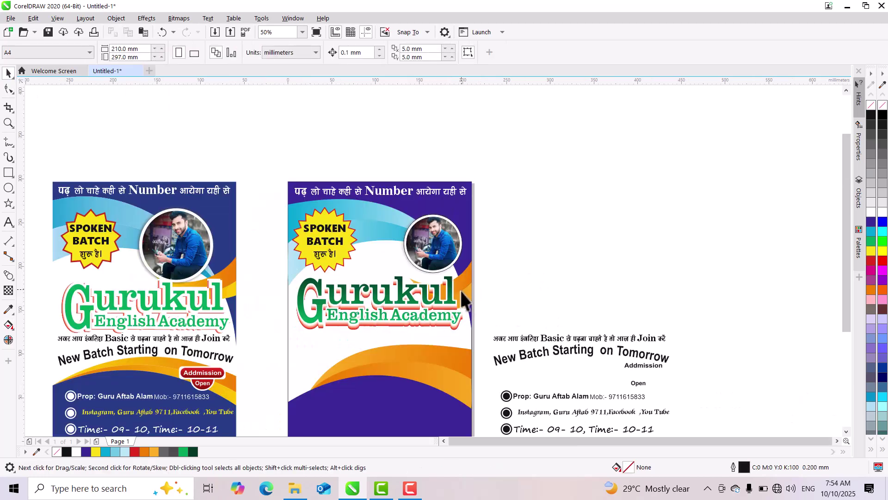
- Place the Hindi "Basic ... Join" tagline and the curved "New Batch Starting on Tomorrow" text on the page beneath the title
{"action": "left_click", "coordinate": [569, 337]}
{"action": "left_click_drag", "start_coordinate": [569, 337], "coordinate": [382, 337]}
{"action": "left_click", "coordinate": [579, 357]}
{"action": "left_click_drag", "start_coordinate": [578, 357], "coordinate": [387, 359]}
{"action": "key", "text": "ctrl+Page_Down"}
- Reduce the combined height of the purple and orange bottom waves to about 96.5 mm so they clear the batch text
{"action": "scroll", "coordinate": [395, 376], "scroll_direction": "down", "scroll_amount": 1}
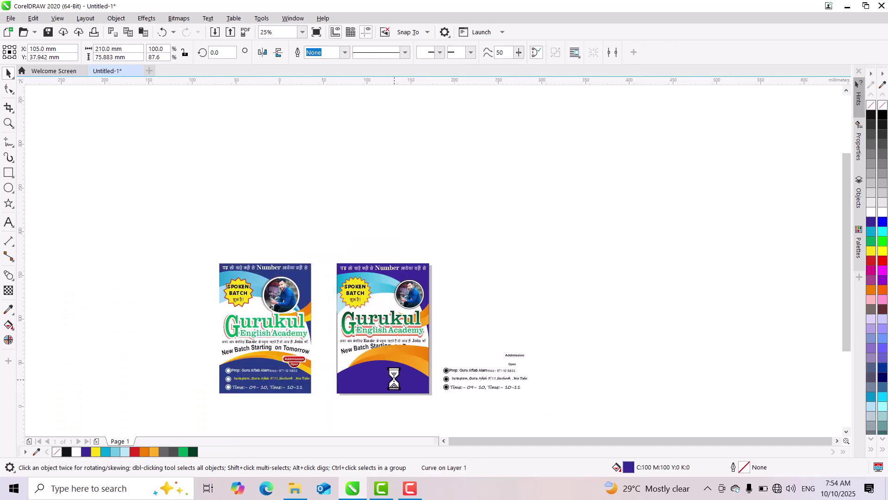
{"action": "scroll", "coordinate": [393, 378], "scroll_direction": "up", "scroll_amount": 1}
{"action": "left_click", "coordinate": [456, 321], "text": "shift"}
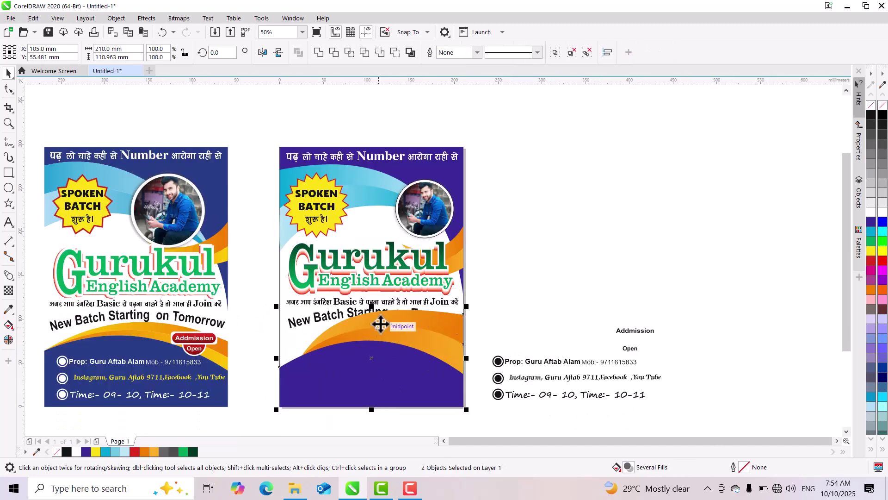
{"action": "left_click_drag", "start_coordinate": [259, 315], "coordinate": [487, 427]}
{"action": "left_click_drag", "start_coordinate": [371, 307], "coordinate": [375, 320]}
{"action": "scroll", "coordinate": [370, 324], "scroll_direction": "up", "scroll_amount": 1}
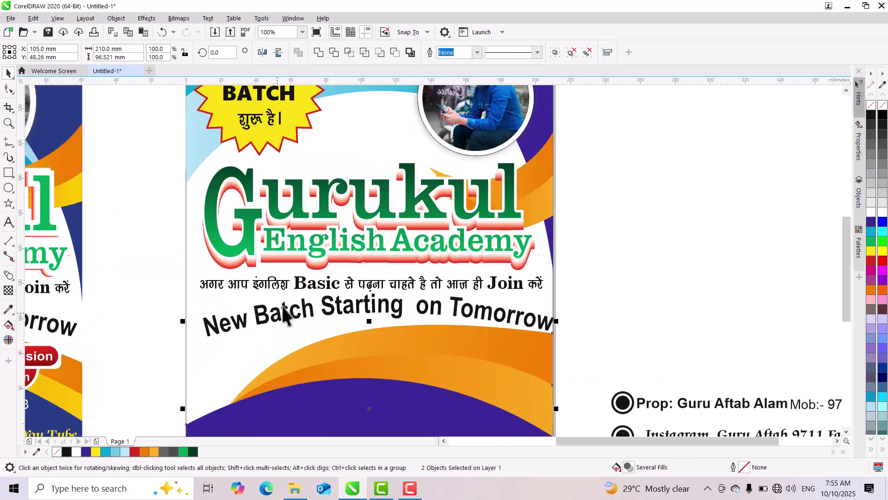
{"action": "scroll", "coordinate": [299, 307], "scroll_direction": "down", "scroll_amount": 1}
{"action": "left_click", "coordinate": [511, 269]}
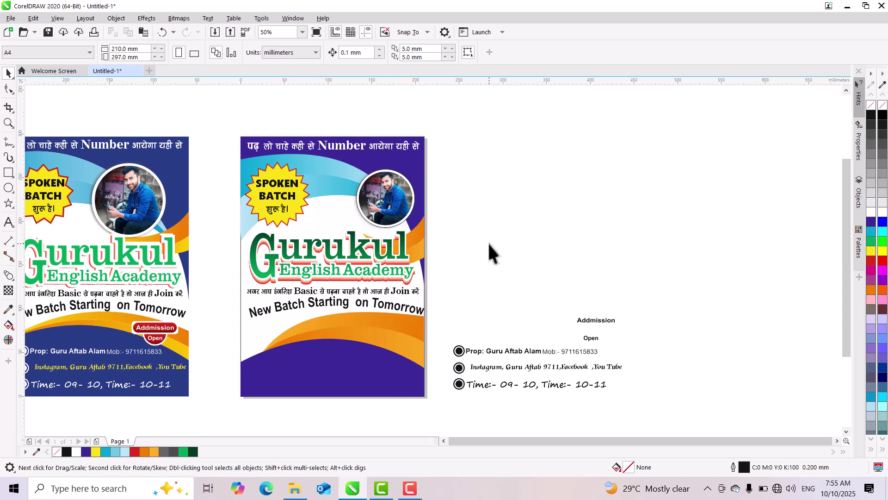
- Place the contact, social media and timing lines with their bullets on the purple wave, scaled to about 169 mm wide and filled white
{"action": "left_click_drag", "start_coordinate": [446, 337], "coordinate": [456, 372]}
{"action": "left_click_drag", "start_coordinate": [580, 395], "coordinate": [622, 403]}
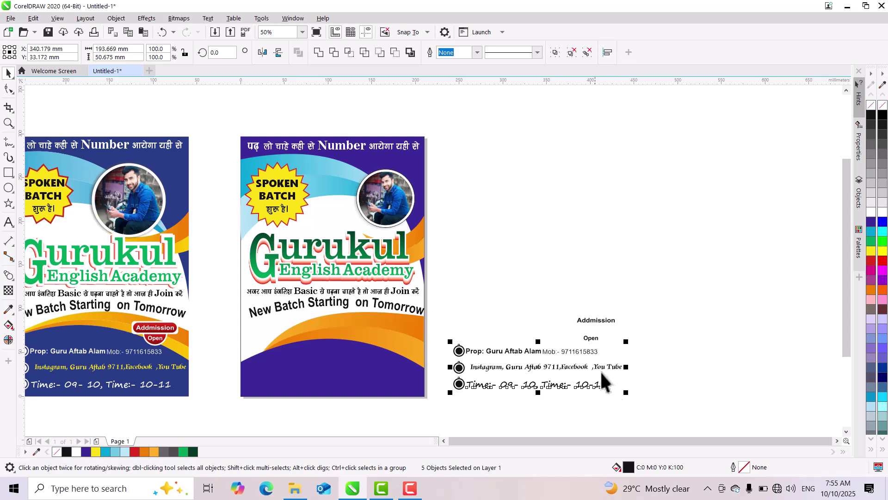
{"action": "left_click_drag", "start_coordinate": [542, 370], "coordinate": [341, 377]}
{"action": "left_click_drag", "start_coordinate": [424, 401], "coordinate": [413, 396]}
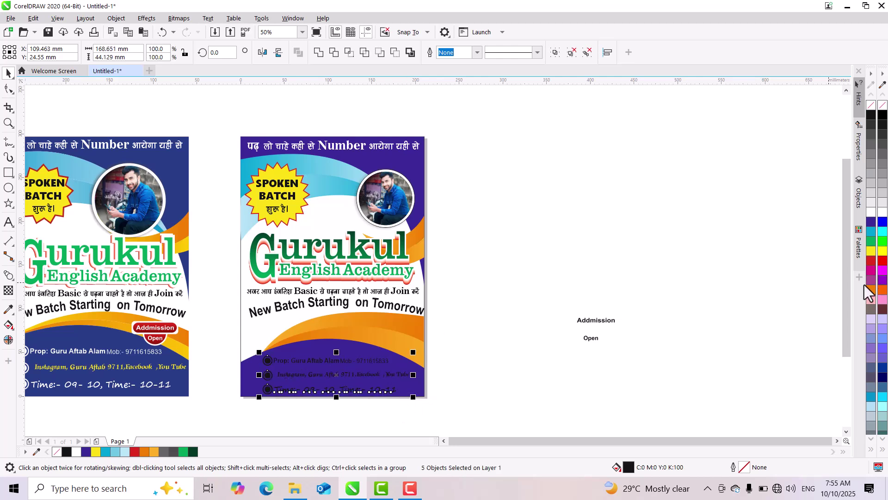
{"action": "left_click", "coordinate": [870, 214]}
{"action": "left_click", "coordinate": [558, 243]}
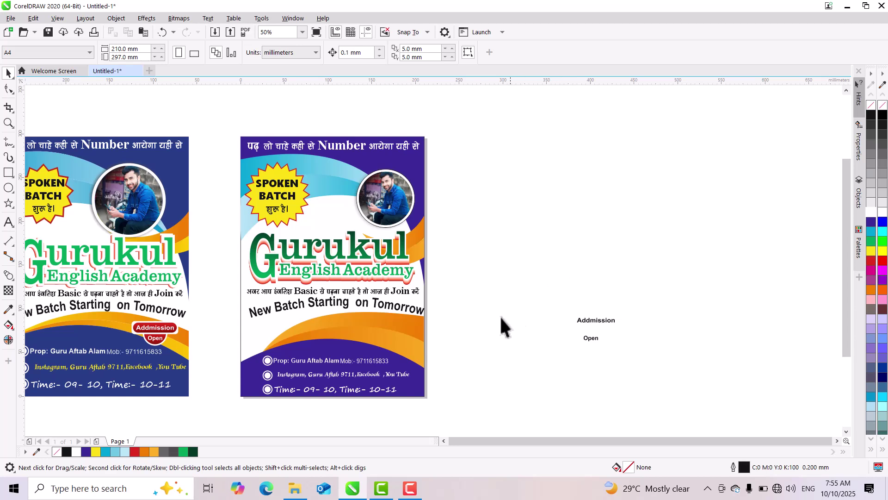
- Draw a rectangle about 33.3 × 13.5 mm between the two posters and fully round its corners for the Addmission badge
{"action": "left_click", "coordinate": [585, 319]}
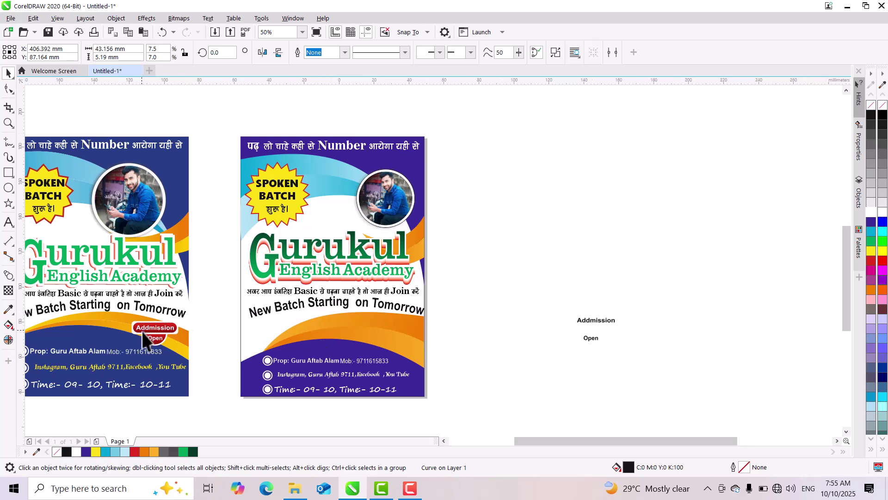
{"action": "scroll", "coordinate": [141, 331], "scroll_direction": "up", "scroll_amount": 1}
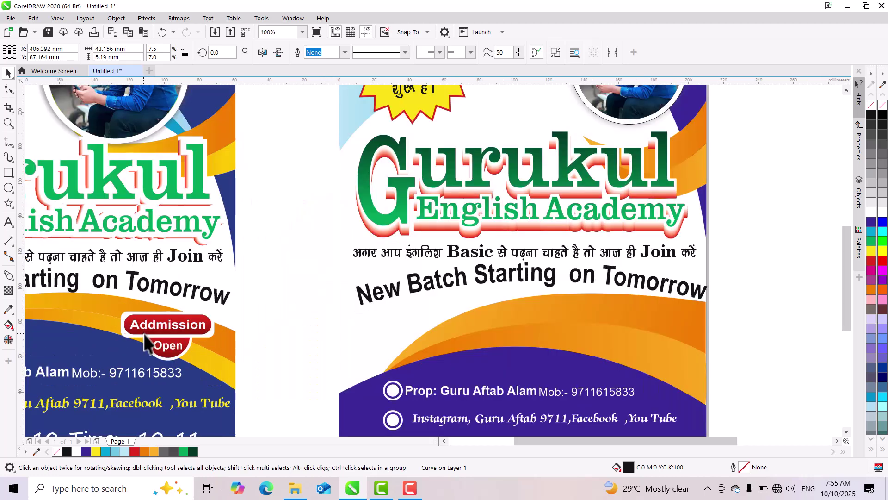
{"action": "left_click", "coordinate": [8, 172]}
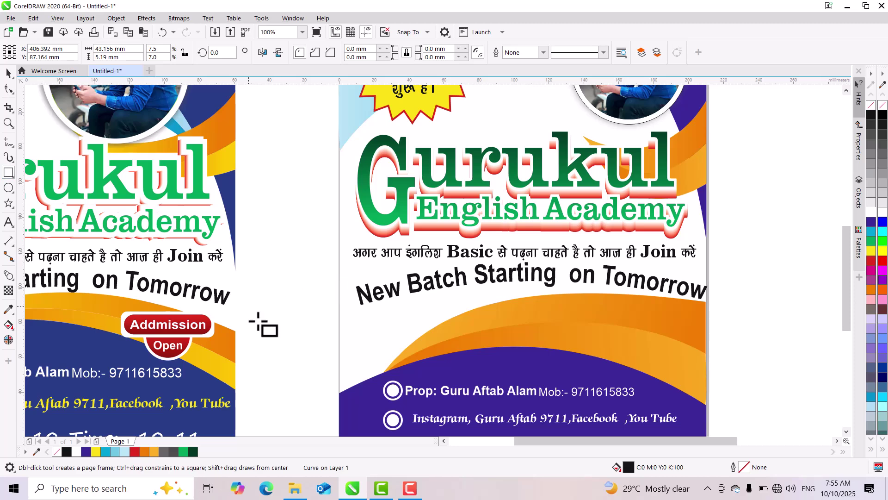
{"action": "left_click_drag", "start_coordinate": [270, 329], "coordinate": [320, 352]}
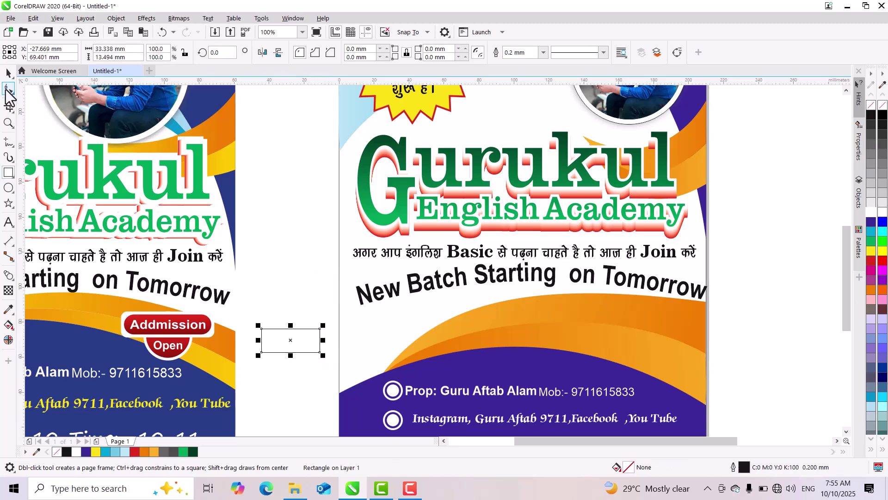
{"action": "left_click", "coordinate": [8, 89]}
{"action": "left_click_drag", "start_coordinate": [262, 329], "coordinate": [396, 350]}
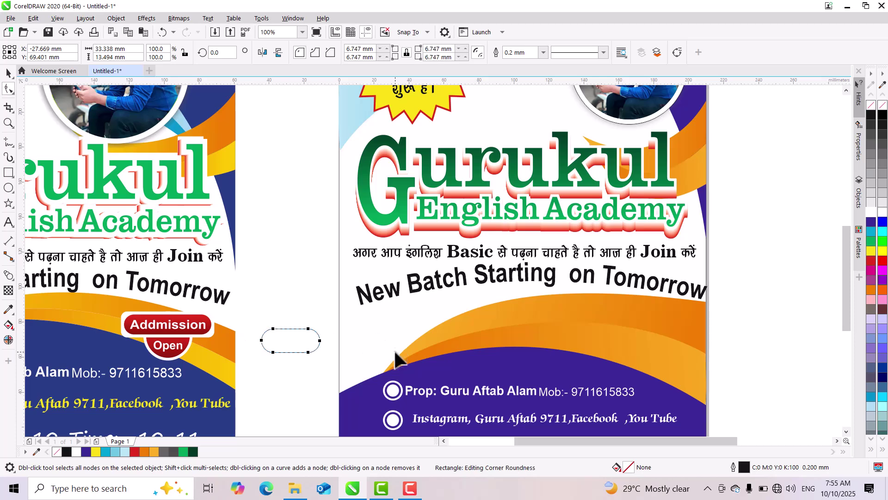
- Enlarge the rounded rectangle proportionally about its centre to about 42.3 × 17.1 mm
{"action": "left_click", "coordinate": [8, 74]}
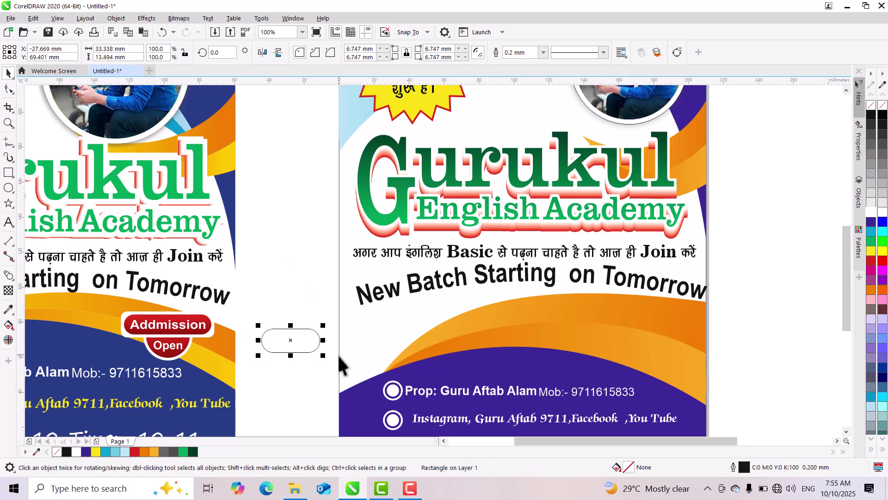
{"action": "left_click_drag", "start_coordinate": [323, 355], "coordinate": [335, 363]}
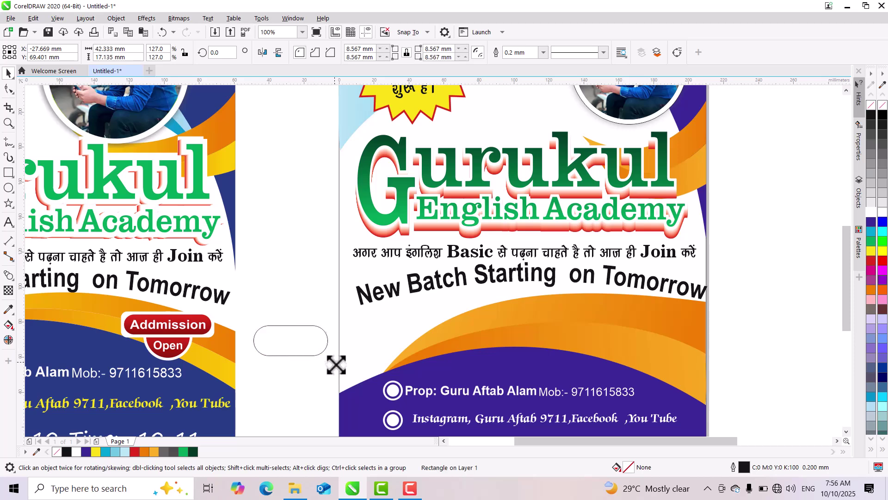
{"action": "key", "text": "ctrl+z"}
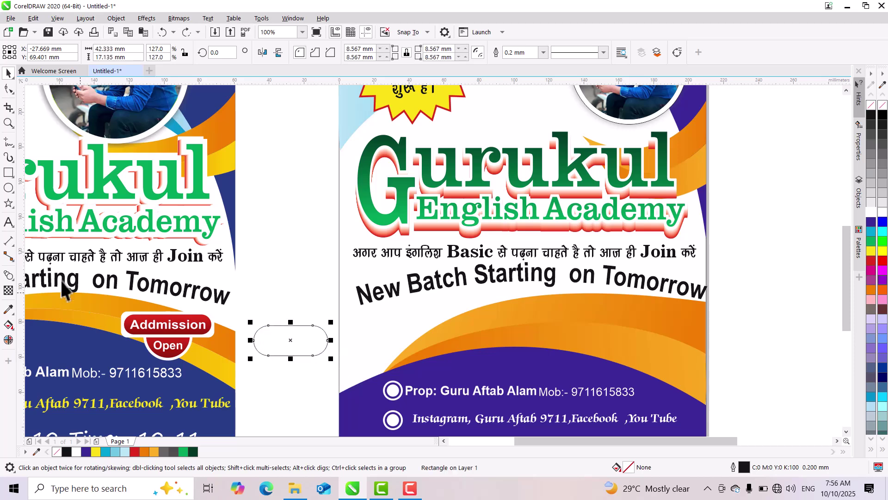
- Add a one-step outside contour with an offset of about 2.7 mm around the rounded rectangle
{"action": "left_click", "coordinate": [9, 277]}
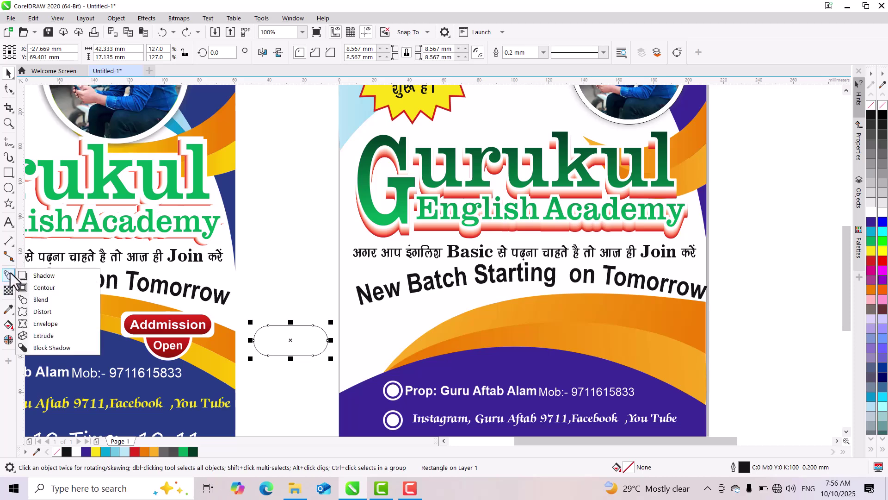
{"action": "left_click", "coordinate": [62, 287]}
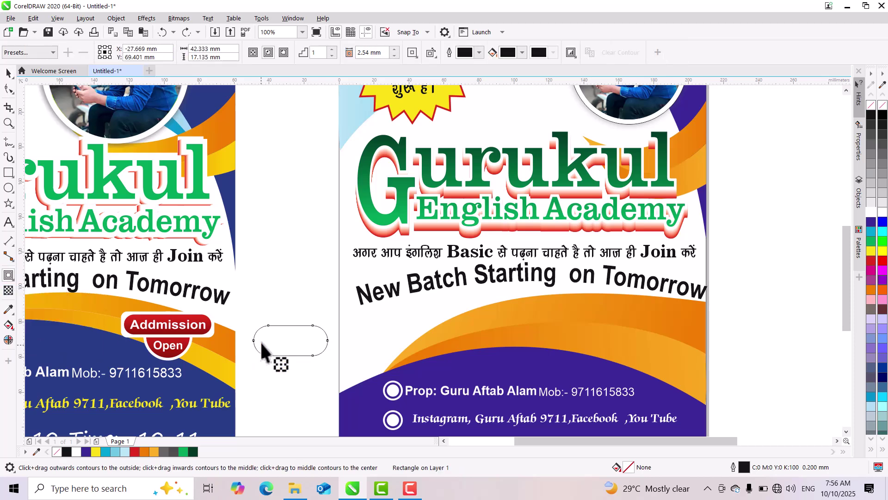
{"action": "mouse_move", "coordinate": [268, 353]}
{"action": "left_mouse_down"}
{"action": "mouse_move", "coordinate": [271, 366]}
{"action": "mouse_move", "coordinate": [268, 357]}
{"action": "left_mouse_up"}
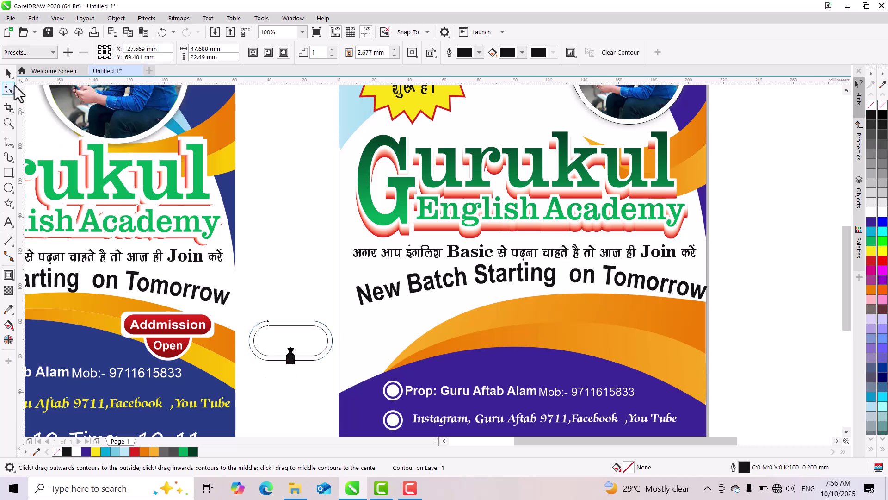
{"action": "left_click", "coordinate": [9, 72]}
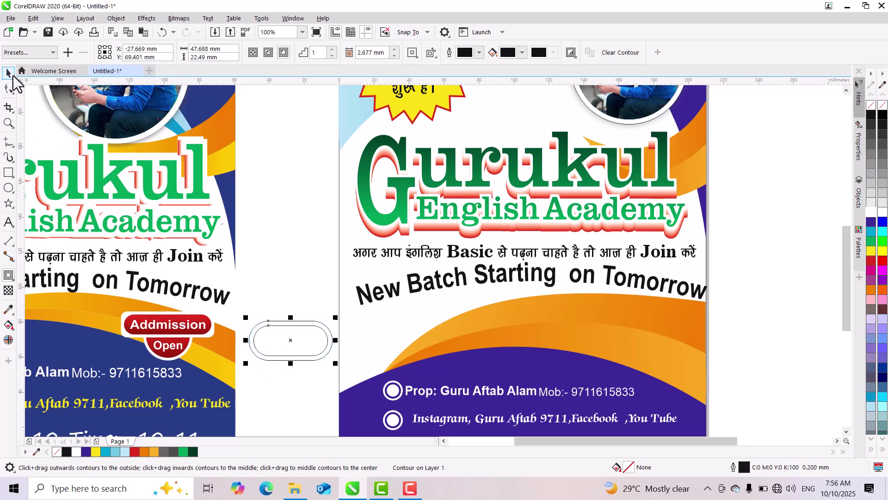
- Separate the contour from the rounded rectangle, then fill the inner shape red and the outer shape white
{"action": "left_click", "coordinate": [301, 410]}
{"action": "left_click_drag", "start_coordinate": [296, 340], "coordinate": [301, 367]}
{"action": "key", "text": "ctrl+z"}
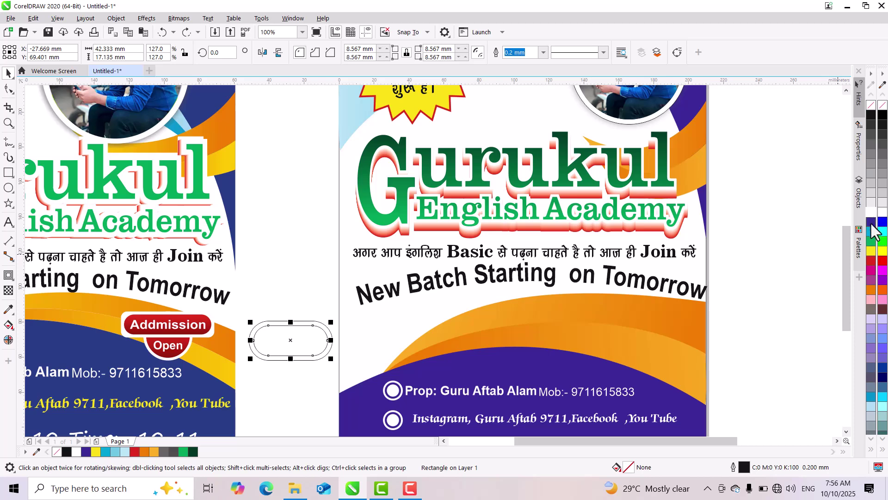
{"action": "left_click", "coordinate": [872, 260]}
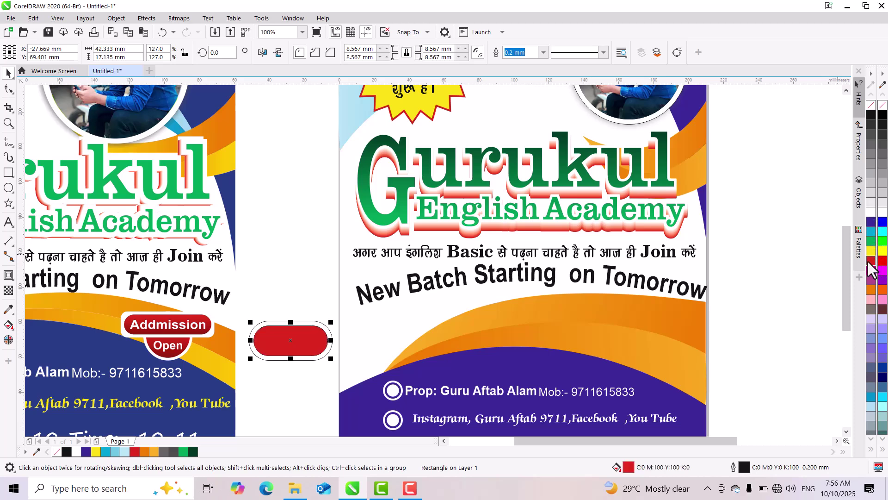
{"action": "left_click", "coordinate": [271, 320]}
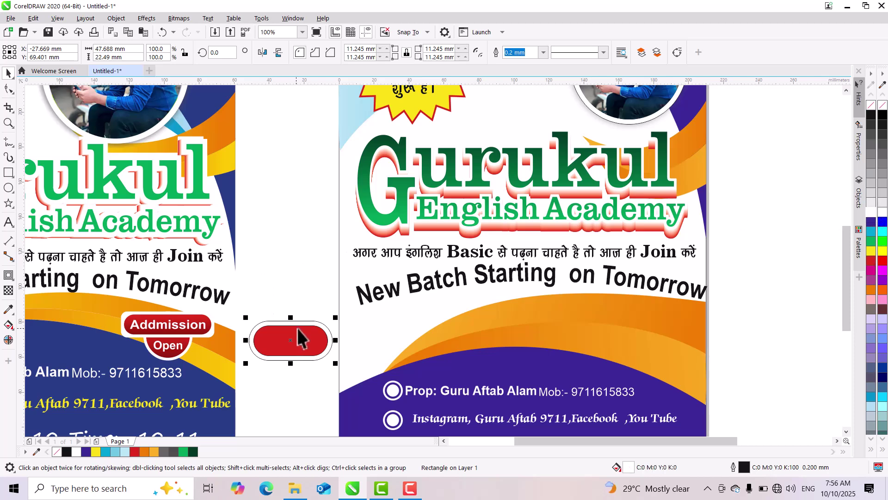
- Give the inner rounded rectangle a vertical fountain fill from red at the top to dark red (C13 M100 Y100 K58) at the bottom
{"action": "left_click", "coordinate": [259, 341]}
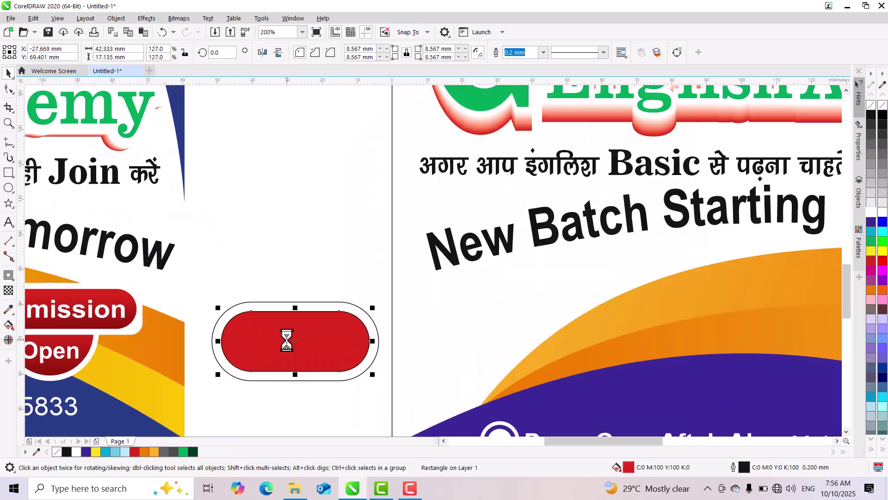
{"action": "scroll", "coordinate": [288, 341], "scroll_direction": "up", "scroll_amount": 1}
{"action": "key", "text": "g"}
{"action": "left_click_drag", "start_coordinate": [291, 309], "coordinate": [293, 364]}
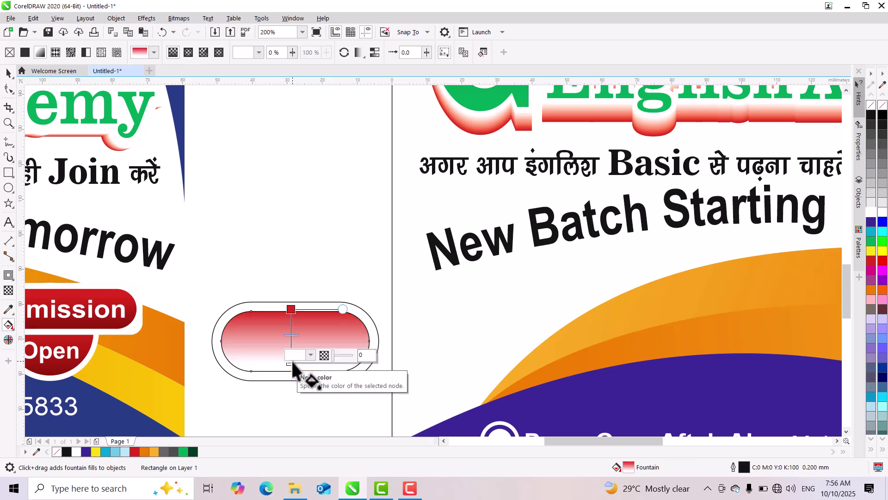
{"action": "left_click", "coordinate": [311, 356]}
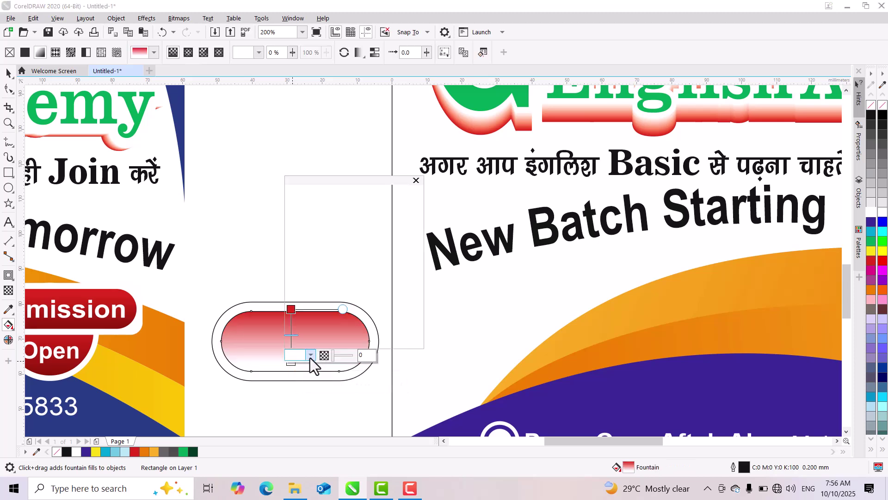
{"action": "left_click_drag", "start_coordinate": [385, 258], "coordinate": [370, 264]}
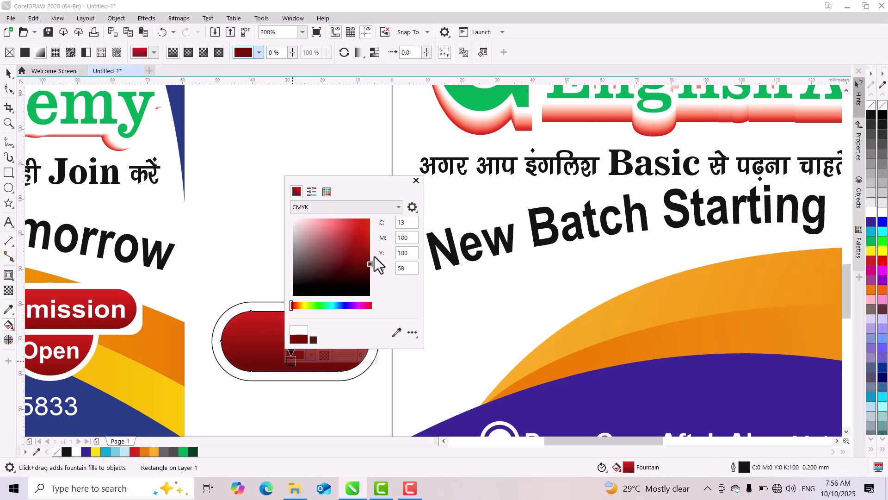
{"action": "left_click", "coordinate": [416, 180]}
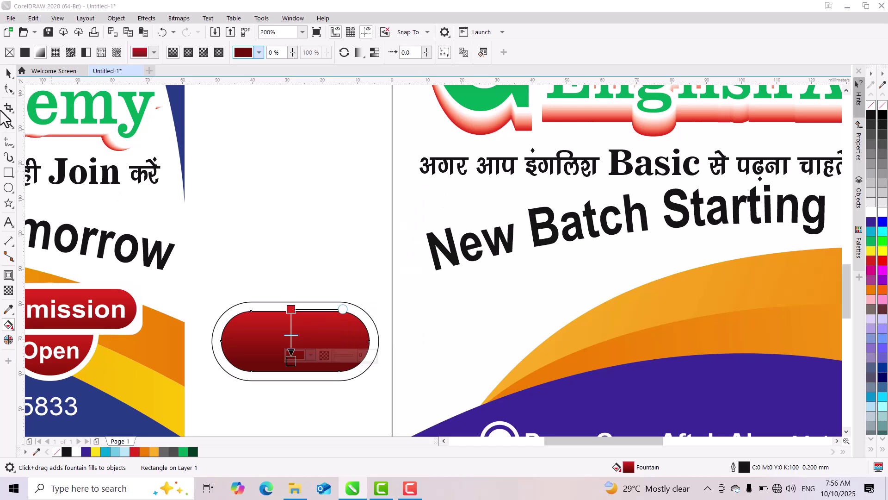
{"action": "left_click", "coordinate": [7, 73]}
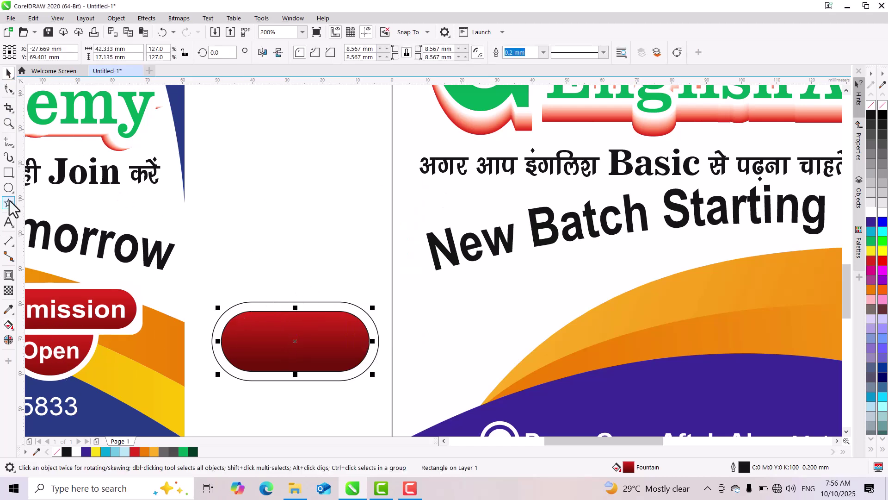
- Draw a circle about 26 mm in diameter centred over the lower edge of the red rounded rectangle
{"action": "mouse_move", "coordinate": [9, 198]}
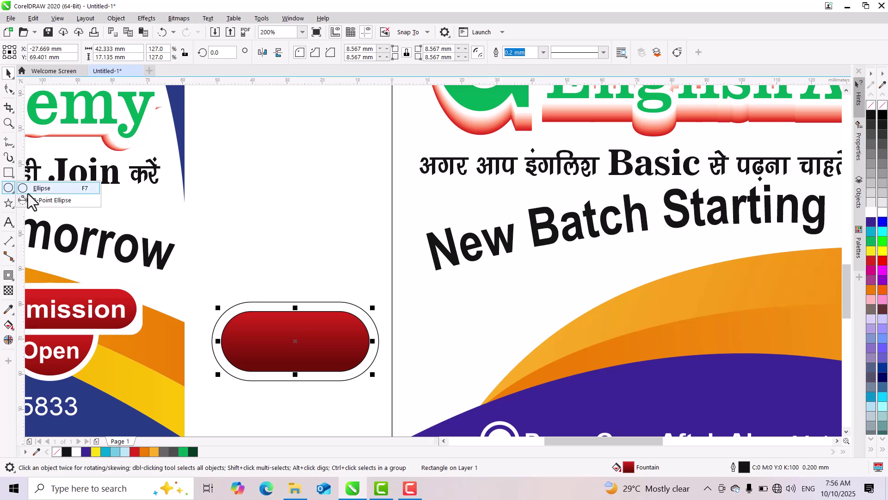
{"action": "left_click", "coordinate": [7, 192]}
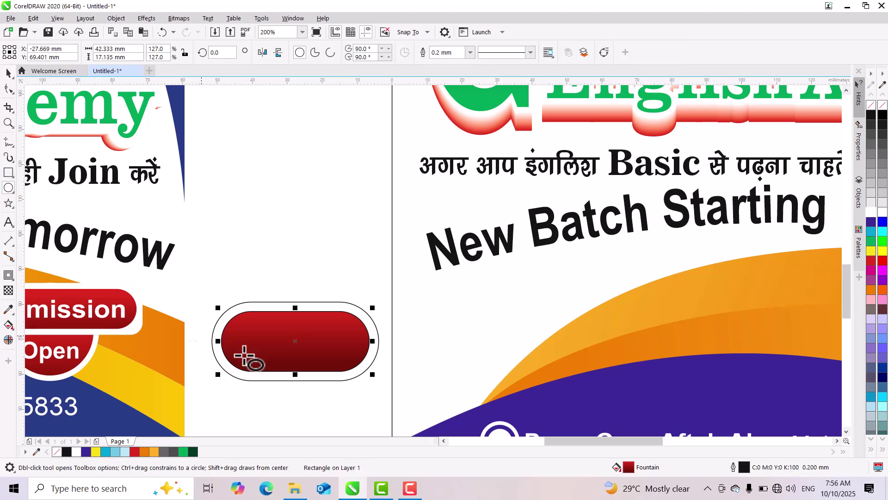
{"action": "mouse_move", "coordinate": [248, 356]}
{"action": "left_mouse_down"}
{"action": "mouse_move", "coordinate": [301, 416]}
{"action": "mouse_move", "coordinate": [341, 432]}
{"action": "mouse_move", "coordinate": [335, 411]}
{"action": "left_mouse_up"}
{"action": "left_click", "coordinate": [8, 73]}
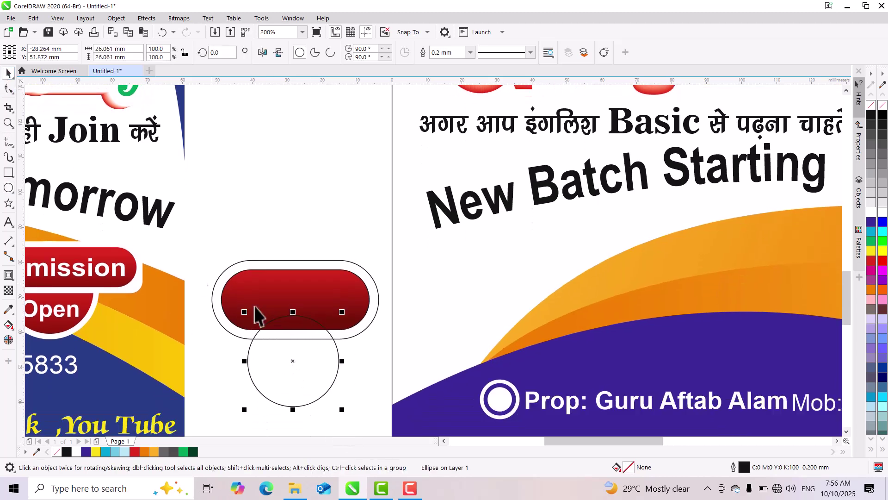
{"action": "left_click_drag", "start_coordinate": [308, 353], "coordinate": [307, 345]}
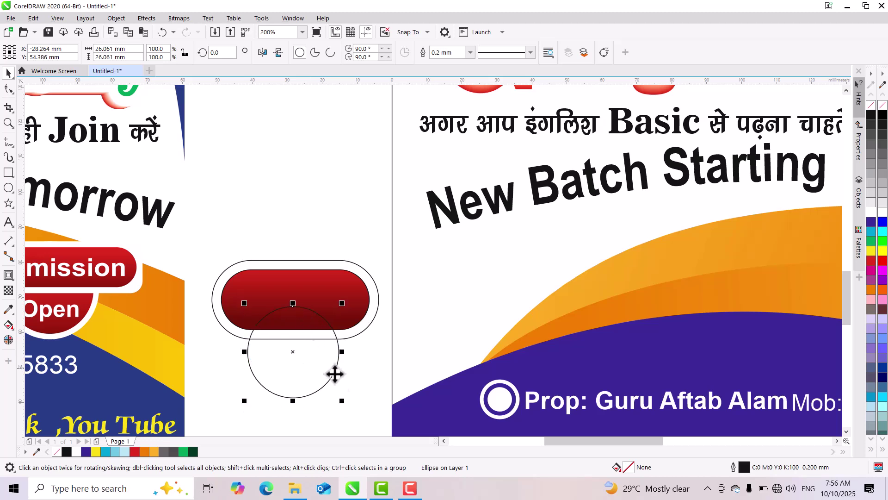
- Add a concentric enlarged copy of the circle, about 30.6 mm in diameter, then reselect the inner circle
{"action": "left_click_drag", "start_coordinate": [342, 400], "coordinate": [352, 408]}
{"action": "left_click", "coordinate": [328, 345]}
{"action": "left_click", "coordinate": [332, 335]}
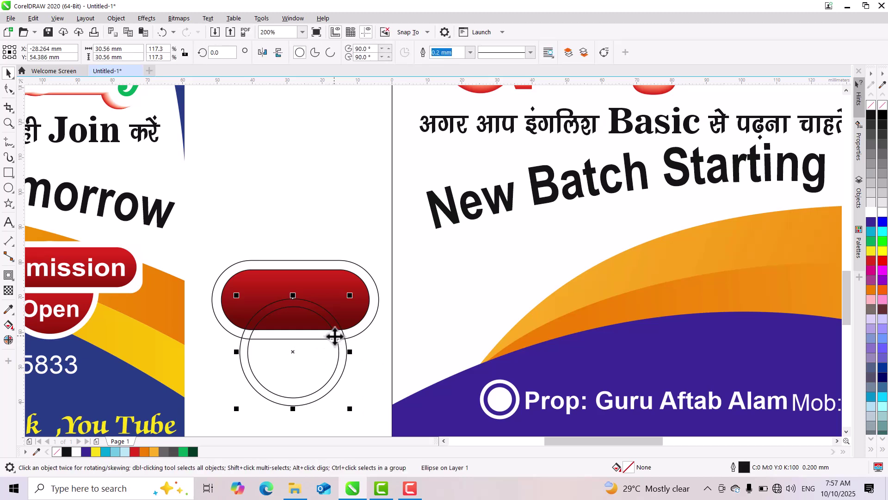
{"action": "left_click", "coordinate": [334, 336]}
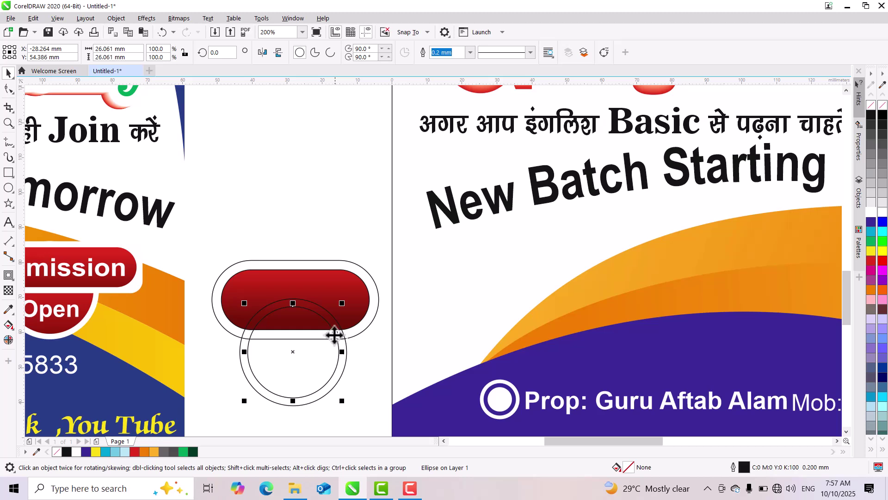
- Copy the rounded rectangle's red fountain fill to the inner circle and fill the outer circle white
{"action": "left_click", "coordinate": [871, 213]}
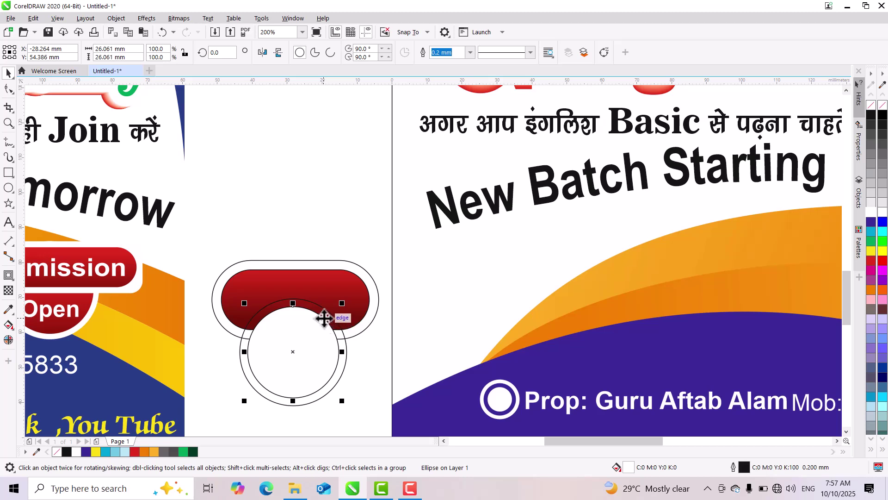
{"action": "left_click", "coordinate": [327, 301]}
{"action": "left_click_drag", "start_coordinate": [634, 470], "coordinate": [298, 349]}
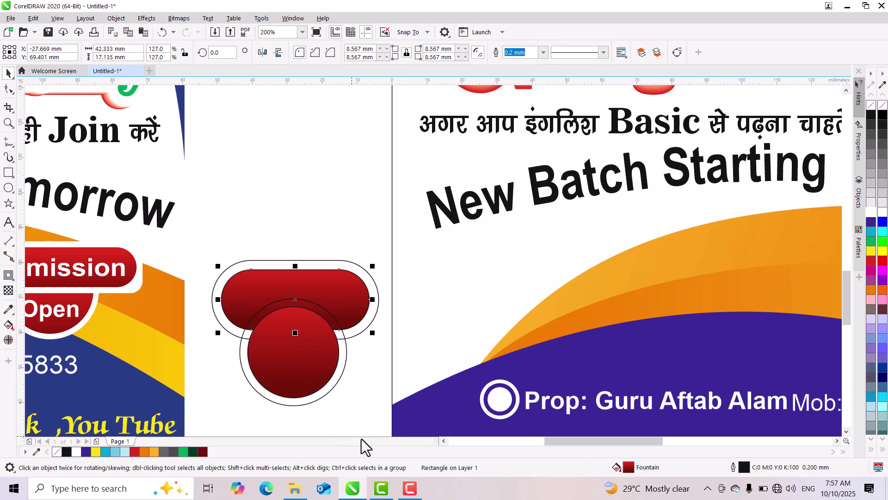
{"action": "left_click", "coordinate": [326, 390]}
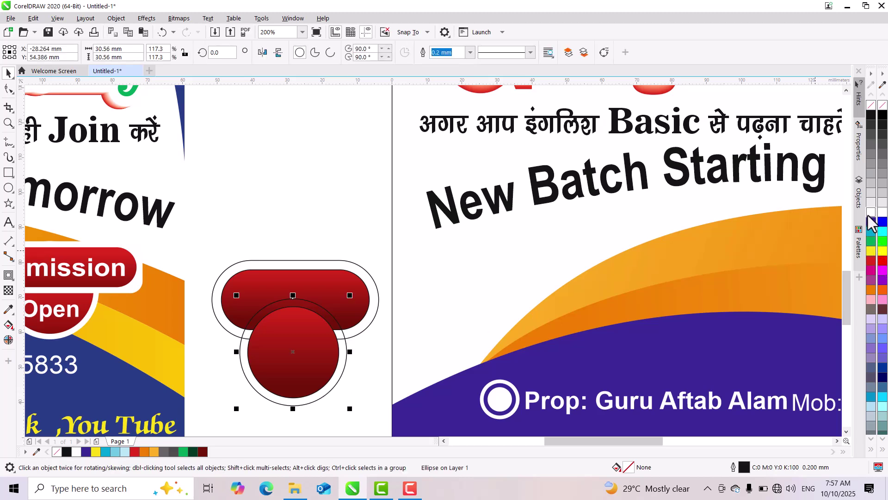
- Bring the red rounded rectangle and its white contour shape in front of the circles
{"action": "left_click", "coordinate": [218, 283]}
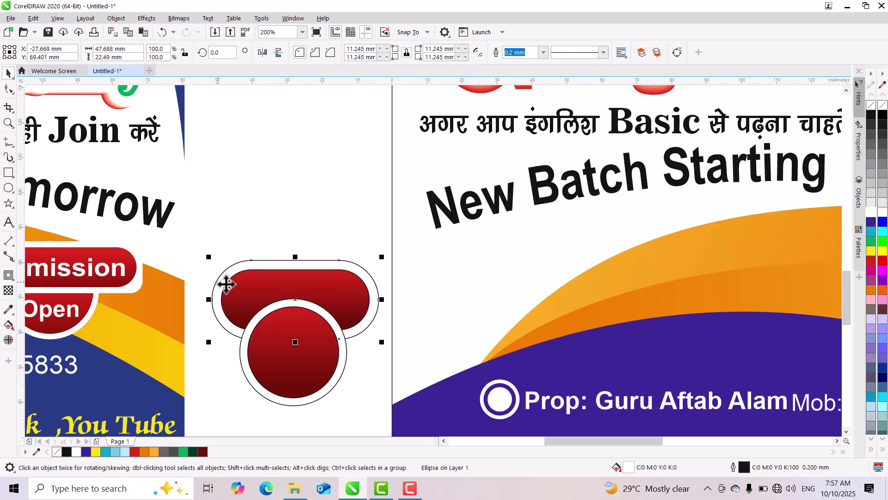
{"action": "left_click", "coordinate": [299, 283], "text": "shift"}
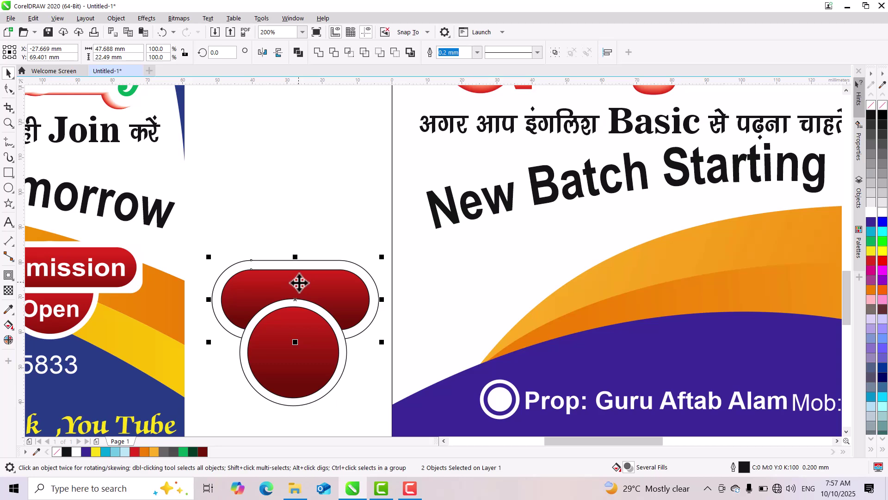
{"action": "key", "text": "shift+Page_Up"}
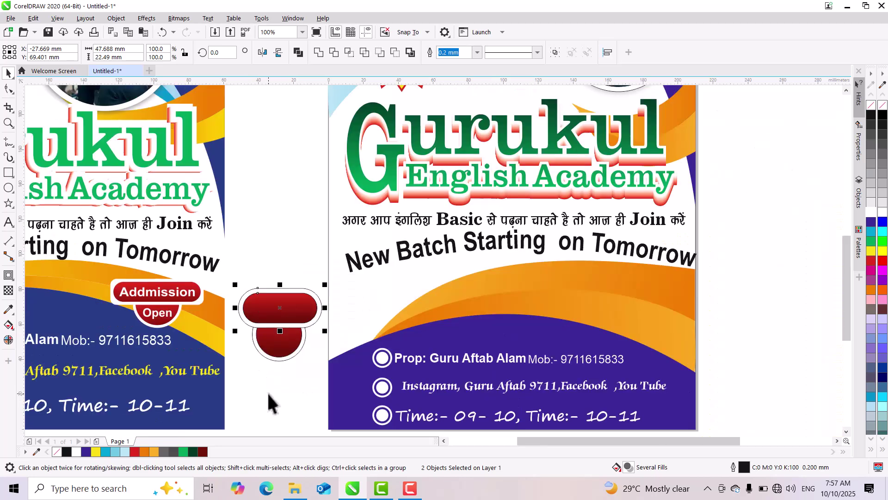
- Move both circles slightly up so more of them is tucked behind the rounded rectangle
{"action": "left_click_drag", "start_coordinate": [253, 389], "coordinate": [321, 305]}
{"action": "scroll", "coordinate": [282, 333], "scroll_direction": "up", "scroll_amount": 1}
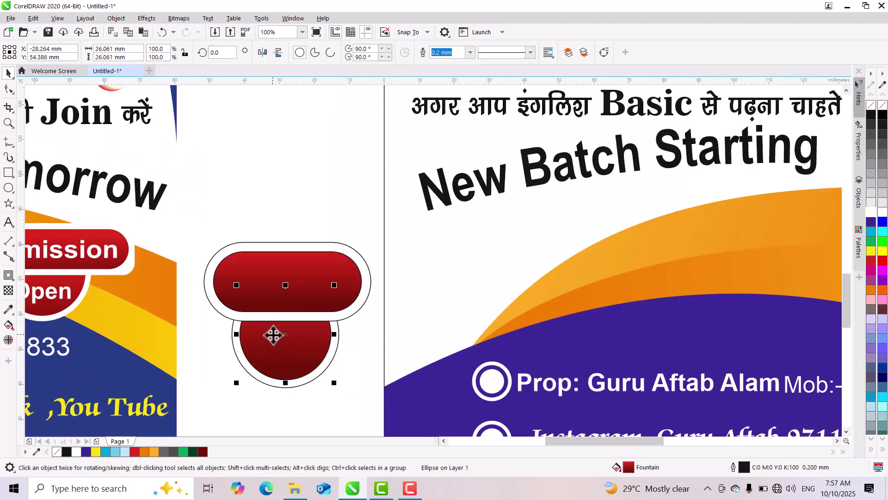
{"action": "left_click_drag", "start_coordinate": [292, 357], "coordinate": [293, 343]}
{"action": "scroll", "coordinate": [243, 324], "scroll_direction": "down", "scroll_amount": 1}
{"action": "left_click", "coordinate": [278, 268]}
{"action": "scroll", "coordinate": [273, 287], "scroll_direction": "down", "scroll_amount": 1}
{"action": "scroll", "coordinate": [255, 318], "scroll_direction": "up", "scroll_amount": 1}
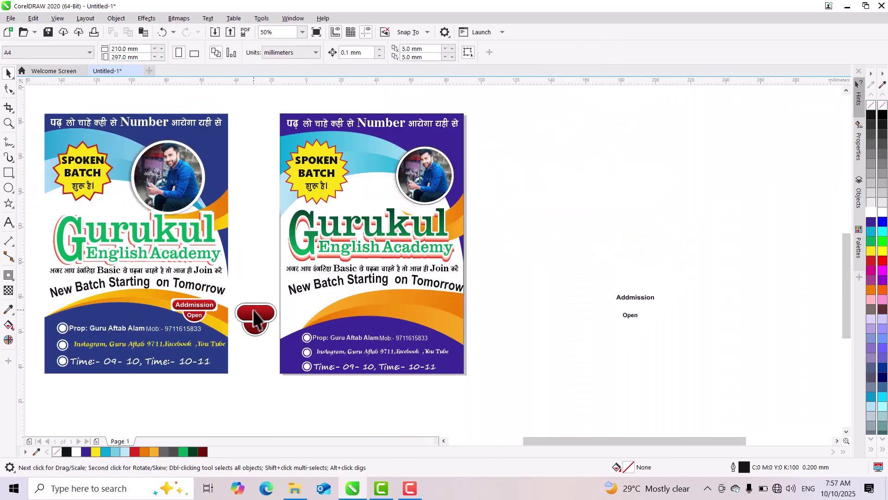
- Reduce the height of the two rounded rectangles together to about 18.5 mm, keeping their width
{"action": "scroll", "coordinate": [254, 318], "scroll_direction": "up", "scroll_amount": 1}
{"action": "left_click", "coordinate": [254, 317]}
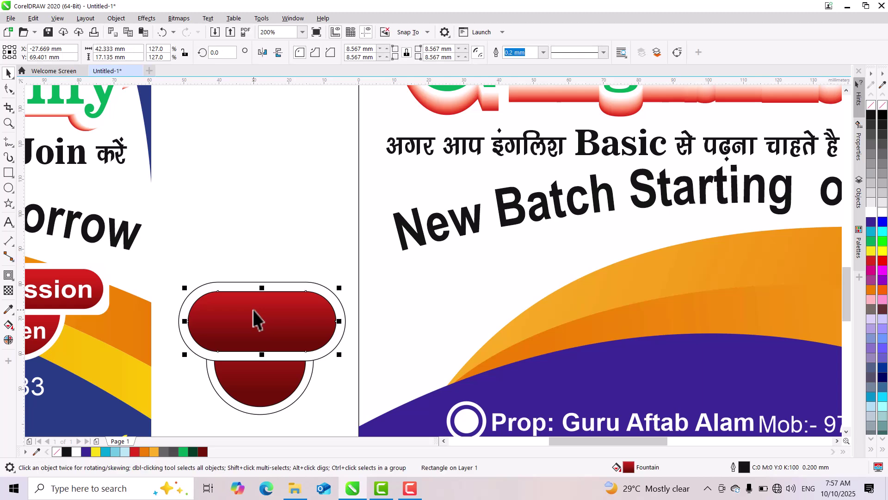
{"action": "left_click", "coordinate": [248, 283], "text": "shift"}
{"action": "left_click_drag", "start_coordinate": [262, 276], "coordinate": [263, 299]}
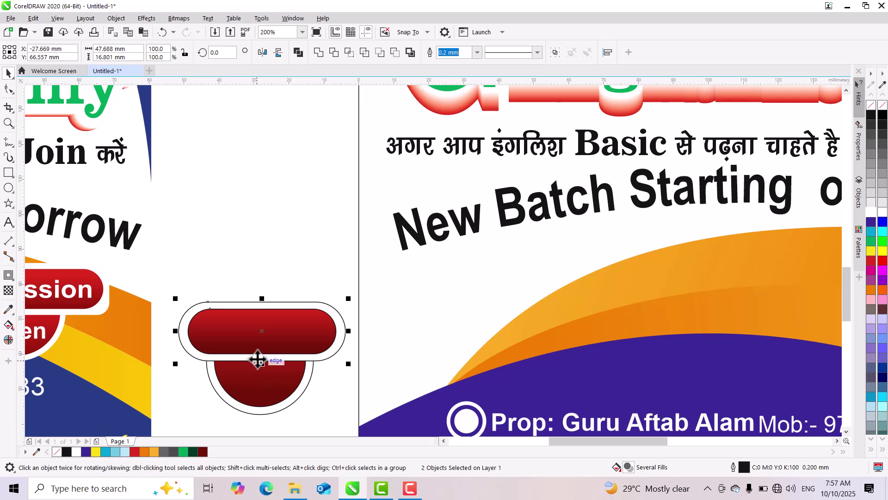
{"action": "scroll", "coordinate": [254, 339], "scroll_direction": "down", "scroll_amount": 1}
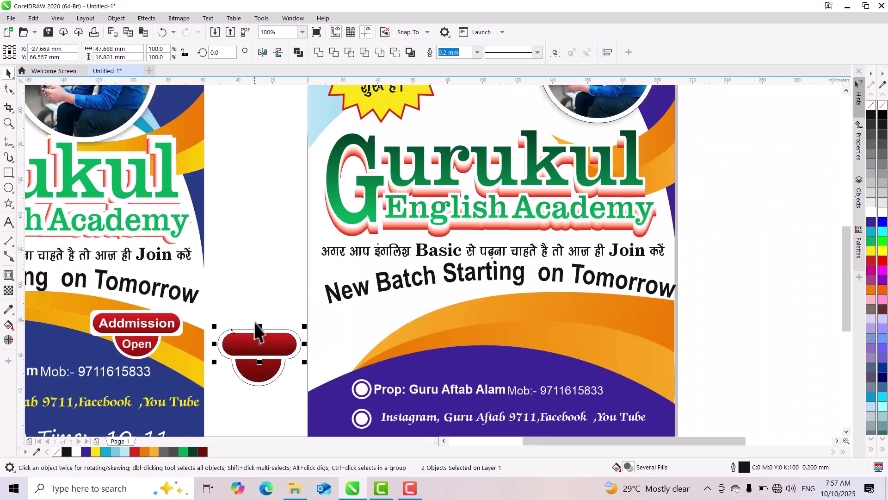
{"action": "scroll", "coordinate": [259, 328], "scroll_direction": "up", "scroll_amount": 2}
{"action": "left_click_drag", "start_coordinate": [265, 339], "coordinate": [268, 326]}
{"action": "scroll", "coordinate": [266, 322], "scroll_direction": "down", "scroll_amount": 1}
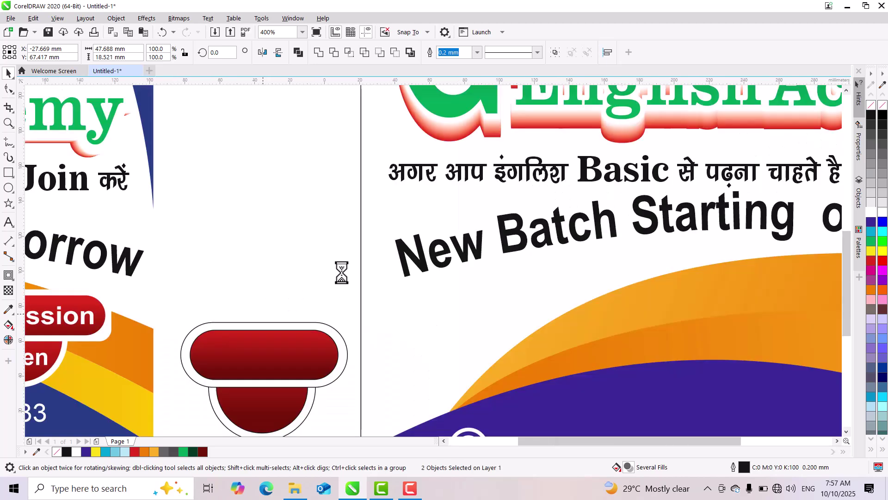
{"action": "scroll", "coordinate": [340, 276], "scroll_direction": "down", "scroll_amount": 2}
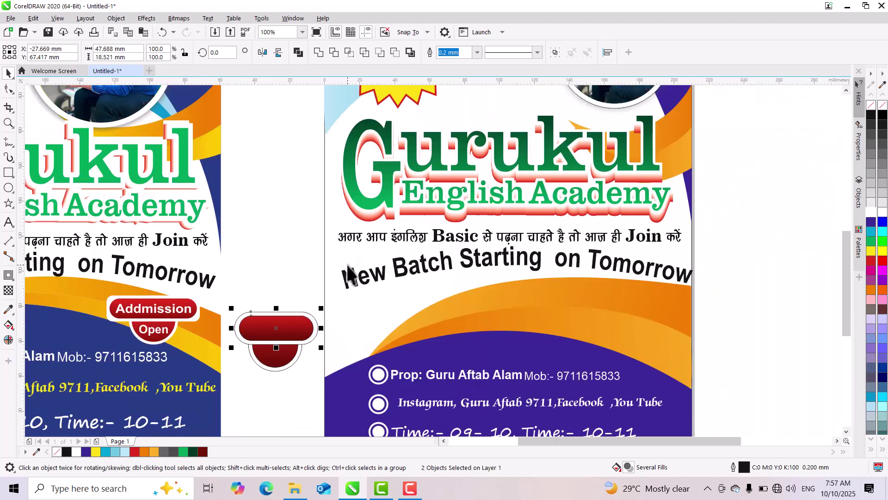
- Remove the outlines from all four badge shapes
{"action": "left_click", "coordinate": [293, 367]}
{"action": "left_click_drag", "start_coordinate": [230, 311], "coordinate": [337, 407]}
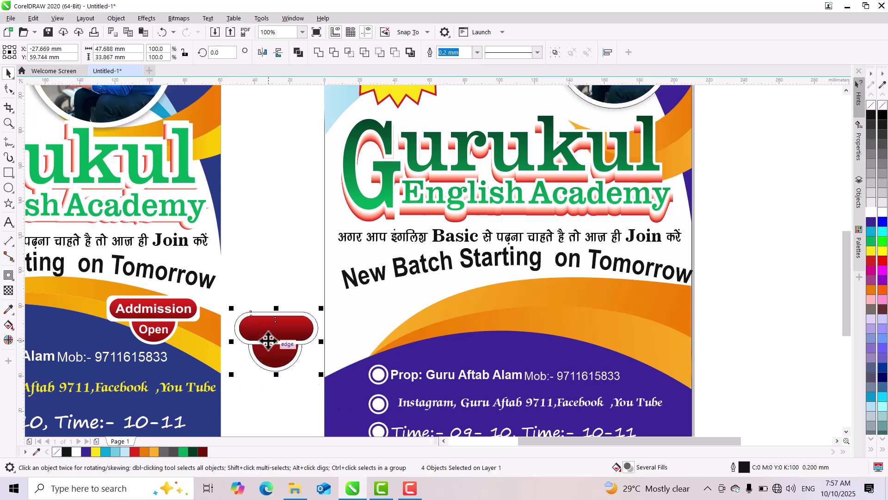
{"action": "right_click", "coordinate": [871, 106]}
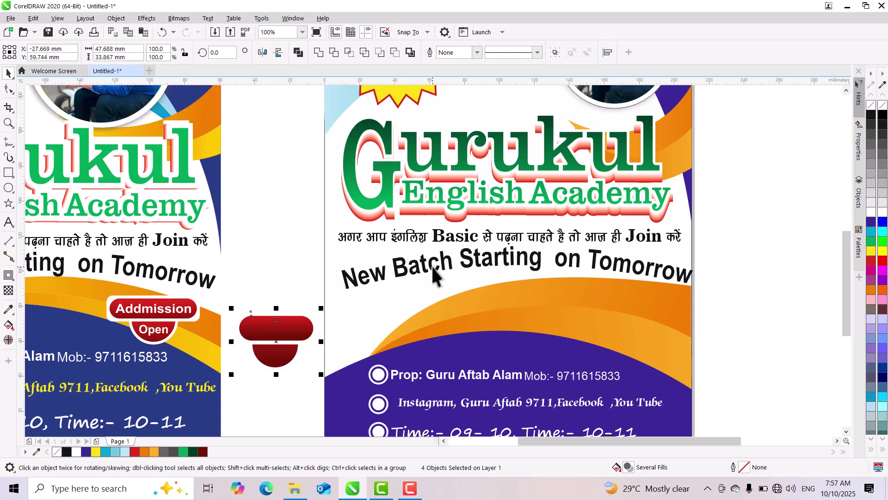
- Group the four badge shapes and place the group on the orange wave near the poster's right edge
{"action": "key", "text": "ctrl+g"}
{"action": "left_click_drag", "start_coordinate": [298, 329], "coordinate": [663, 330]}
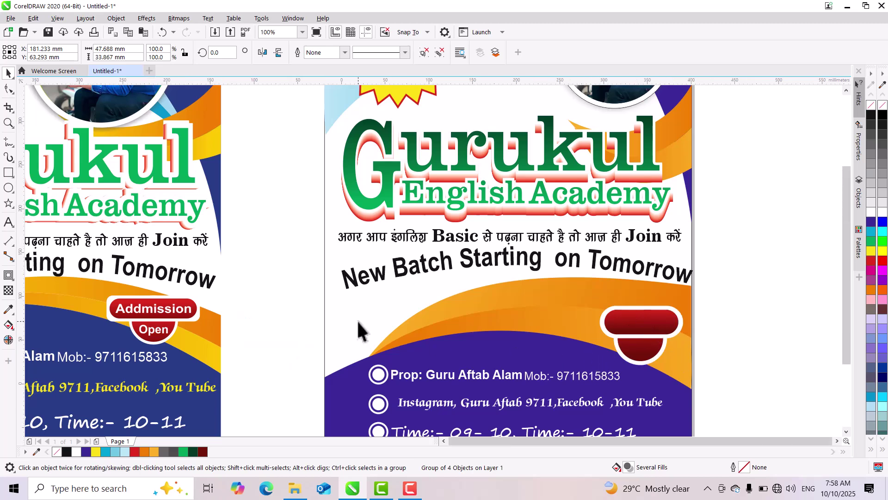
- Place the "Addmission" text on the badge's rounded rectangle and fill it white
{"action": "scroll", "coordinate": [359, 321], "scroll_direction": "down", "scroll_amount": 2}
{"action": "left_click", "coordinate": [690, 308]}
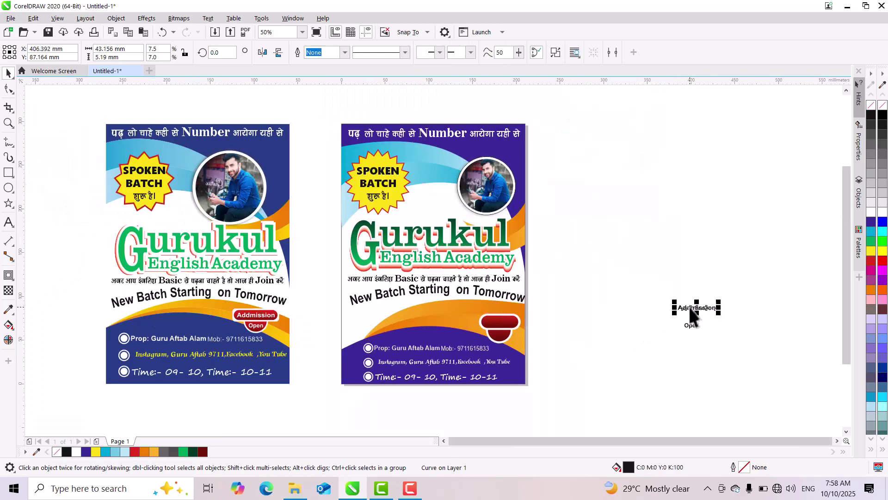
{"action": "key", "text": "F10"}
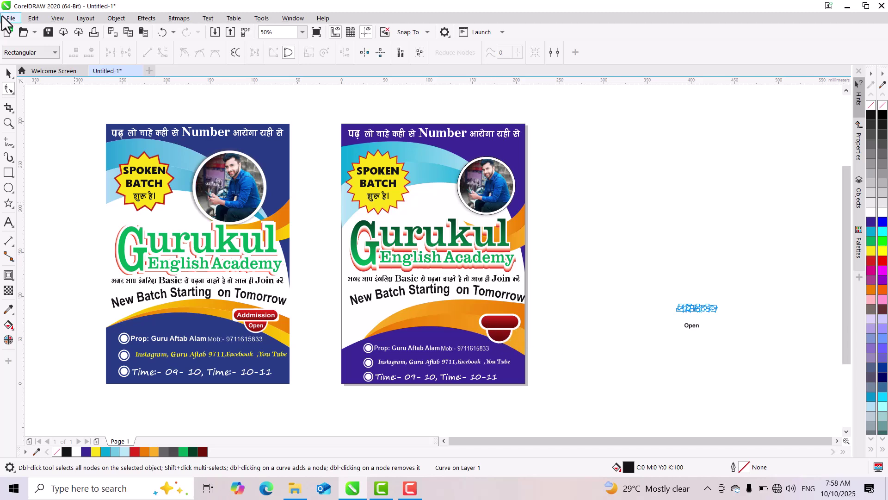
{"action": "left_click", "coordinate": [8, 73]}
{"action": "left_click_drag", "start_coordinate": [691, 324], "coordinate": [494, 320]}
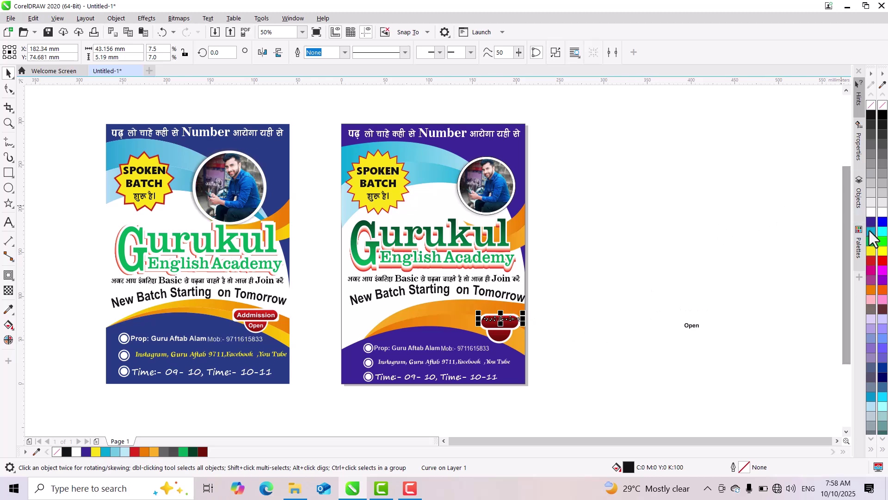
{"action": "left_click", "coordinate": [872, 212]}
- Fill the "Open" text white and centre it on the badge's lower semicircular part
{"action": "left_click_drag", "start_coordinate": [693, 326], "coordinate": [498, 339]}
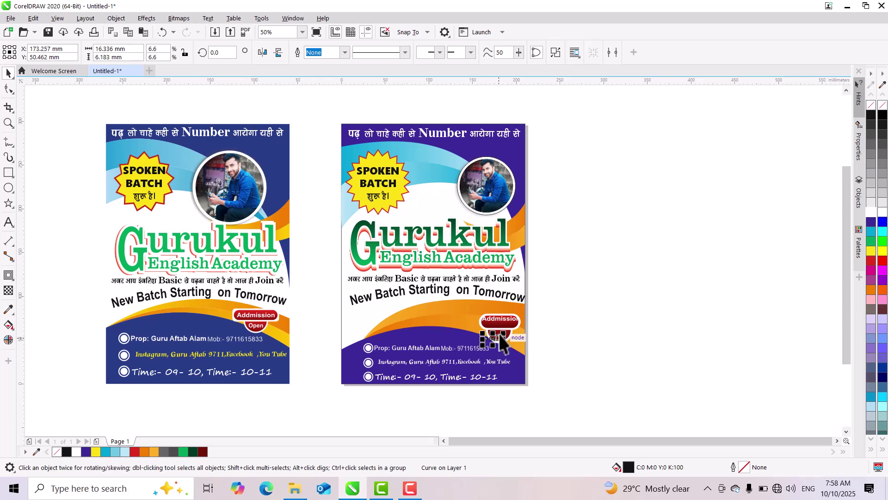
{"action": "left_click", "coordinate": [873, 213]}
{"action": "scroll", "coordinate": [501, 340], "scroll_direction": "up", "scroll_amount": 3}
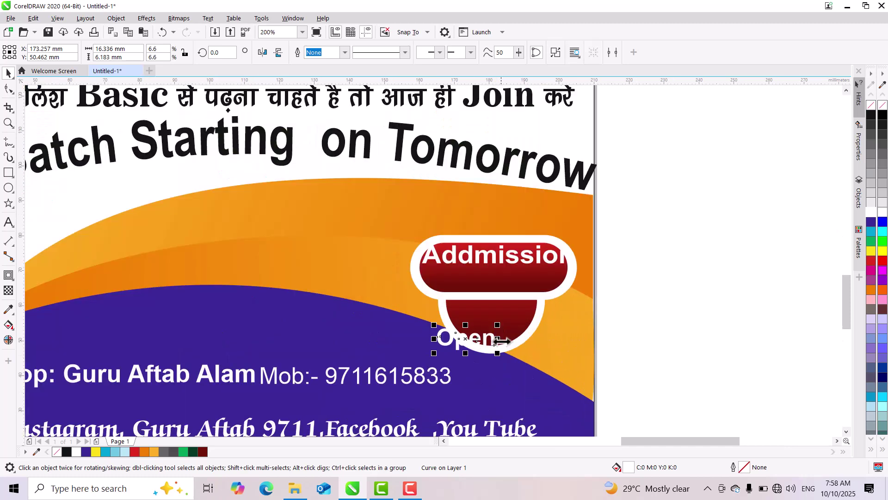
{"action": "left_click_drag", "start_coordinate": [486, 348], "coordinate": [509, 333]}
- Resize the "Addmission" text to about 40.4 × 5.5 mm and centre it inside the badge's rounded rectangle
{"action": "double_click", "coordinate": [501, 254]}
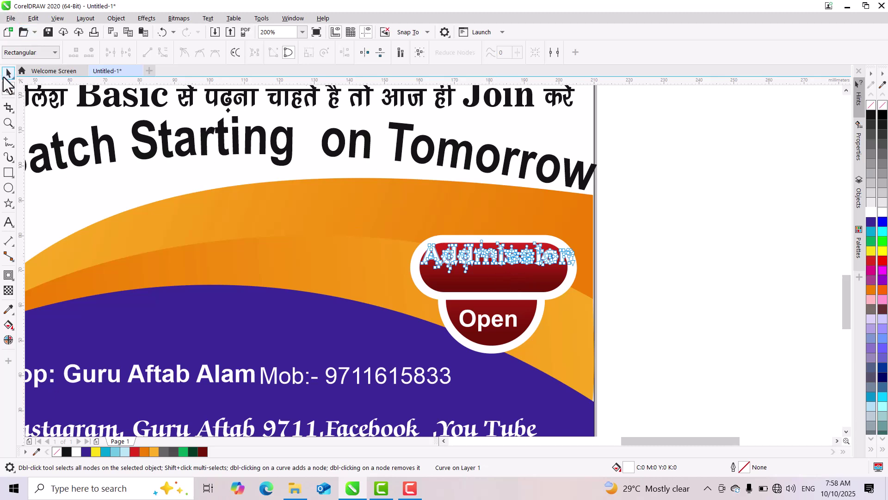
{"action": "left_click", "coordinate": [8, 73]}
{"action": "left_click_drag", "start_coordinate": [484, 258], "coordinate": [486, 265]}
{"action": "left_click_drag", "start_coordinate": [571, 270], "coordinate": [598, 321]}
{"action": "scroll", "coordinate": [555, 264], "scroll_direction": "up", "scroll_amount": 2}
{"action": "left_click_drag", "start_coordinate": [385, 271], "coordinate": [386, 285]}
{"action": "scroll", "coordinate": [386, 285], "scroll_direction": "down", "scroll_amount": 2}
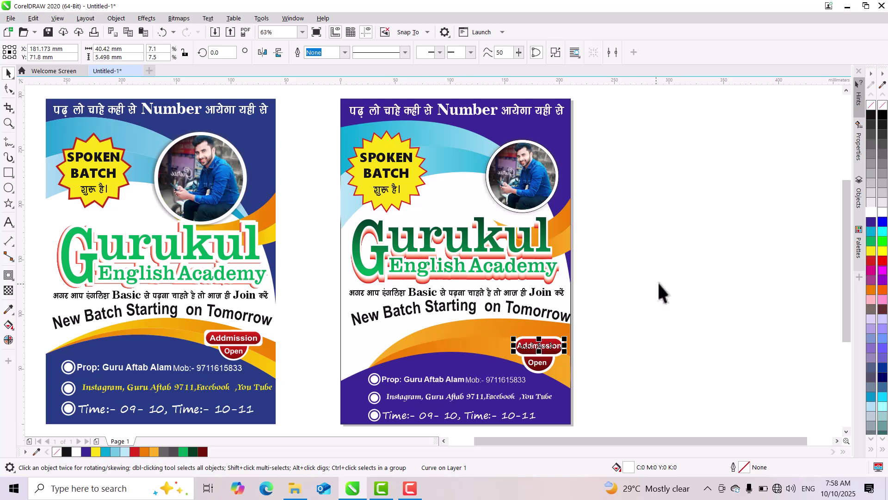
{"action": "left_click", "coordinate": [666, 276]}
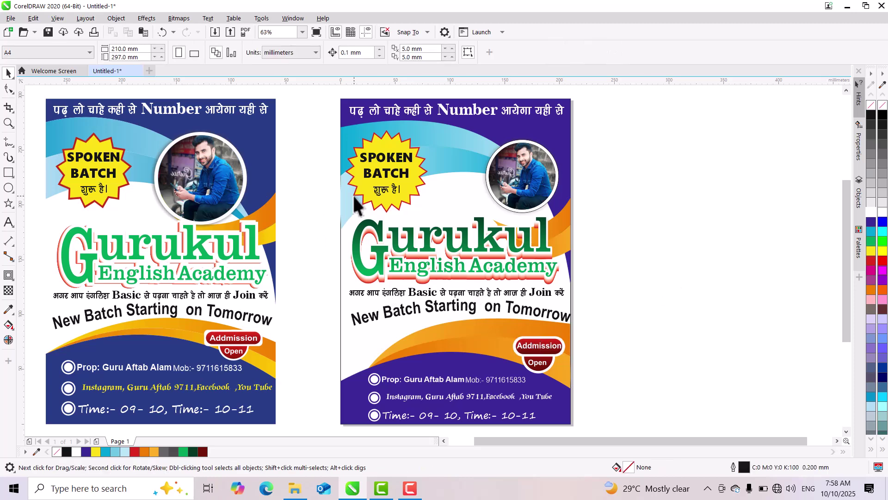